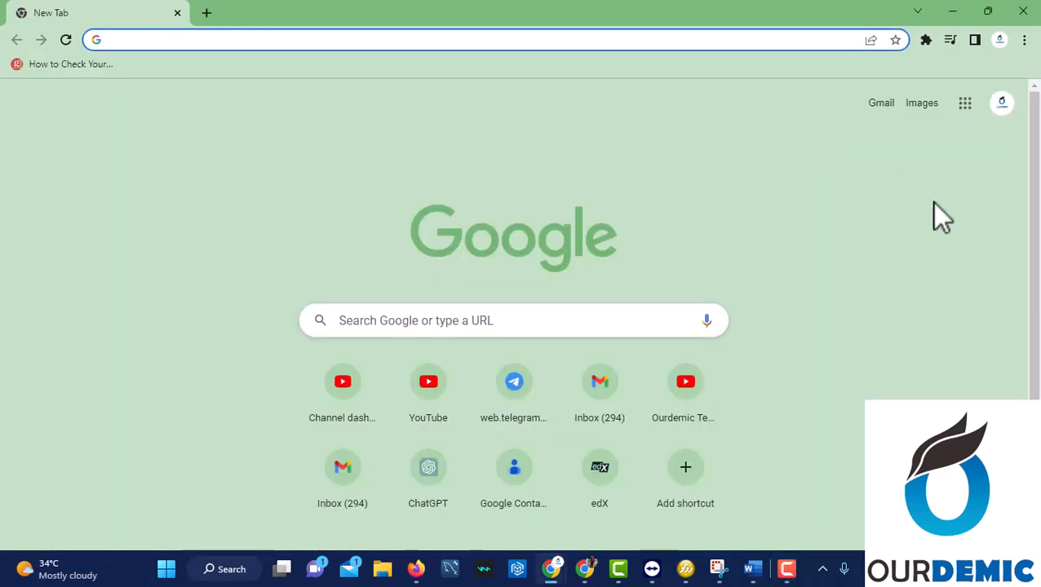
Open Google Forms from the Google apps grid and start a new blank form.
left_click(967, 106)
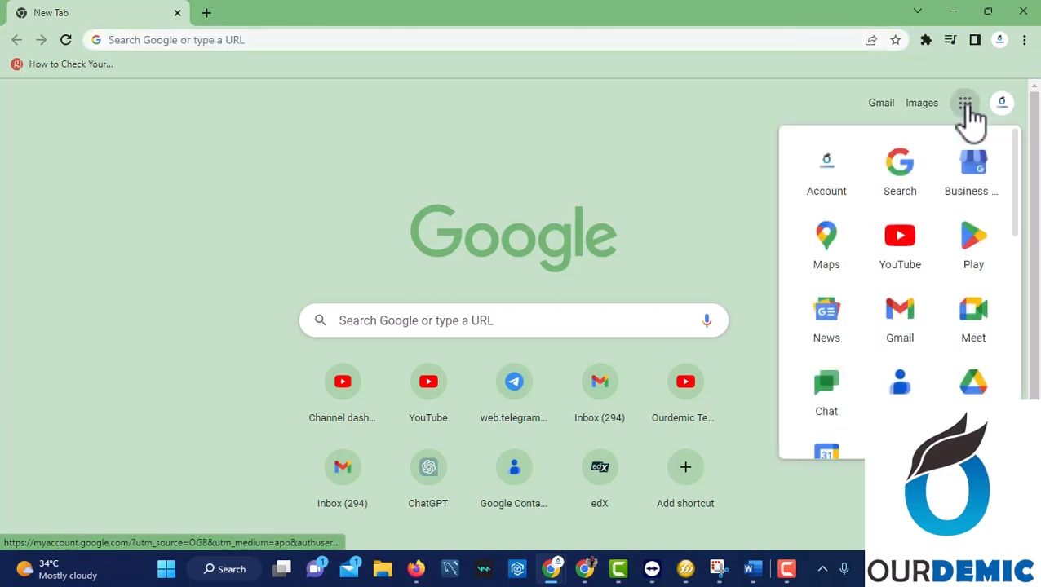
scroll(920, 343, "down", 3)
scroll(920, 342, "down", 2)
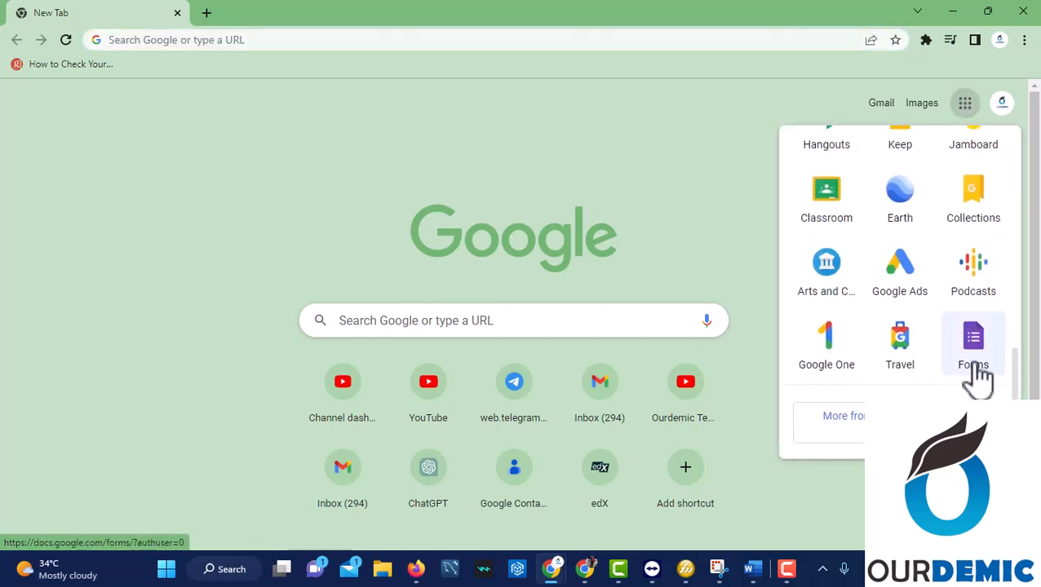
left_click(975, 367)
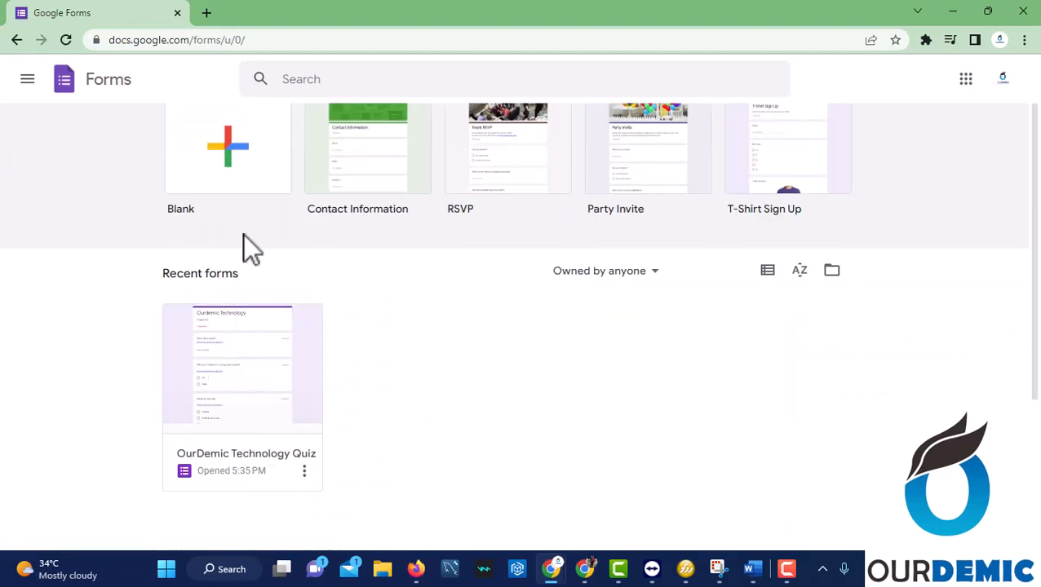
left_click(227, 173)
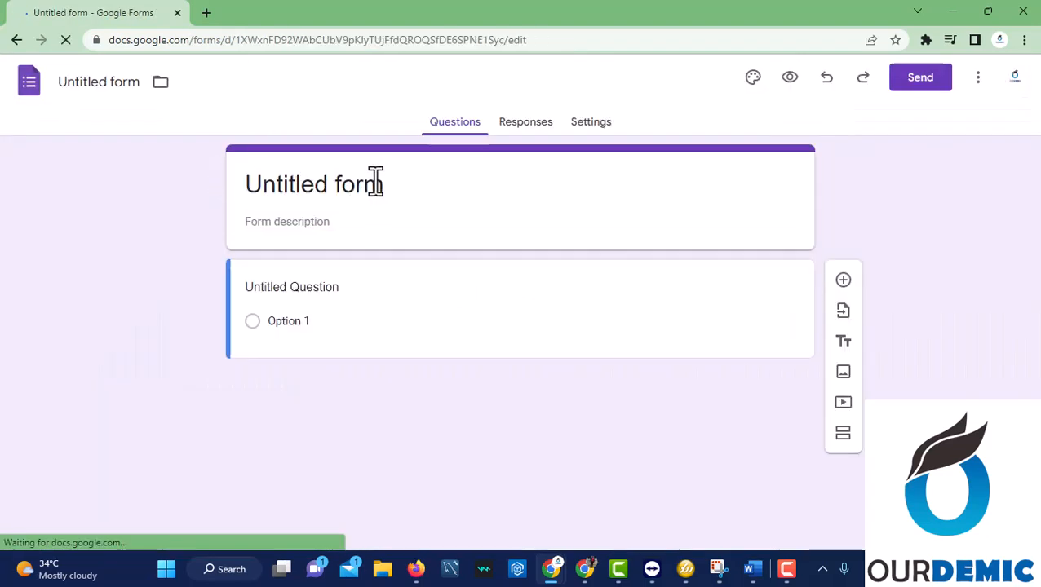
Rename the form document to 'OurDemic Quiz'.
left_click(384, 184)
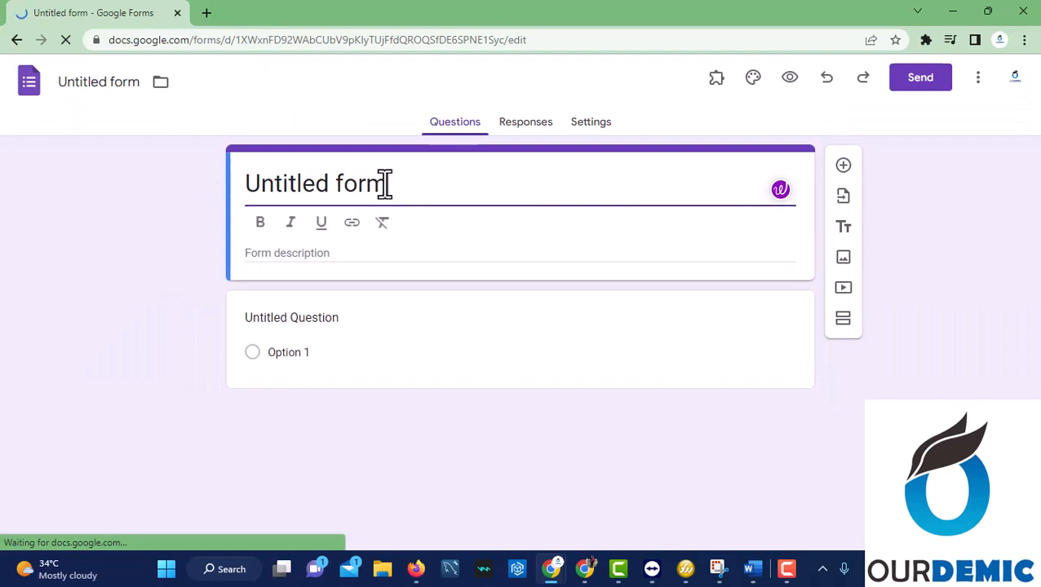
left_click(118, 84)
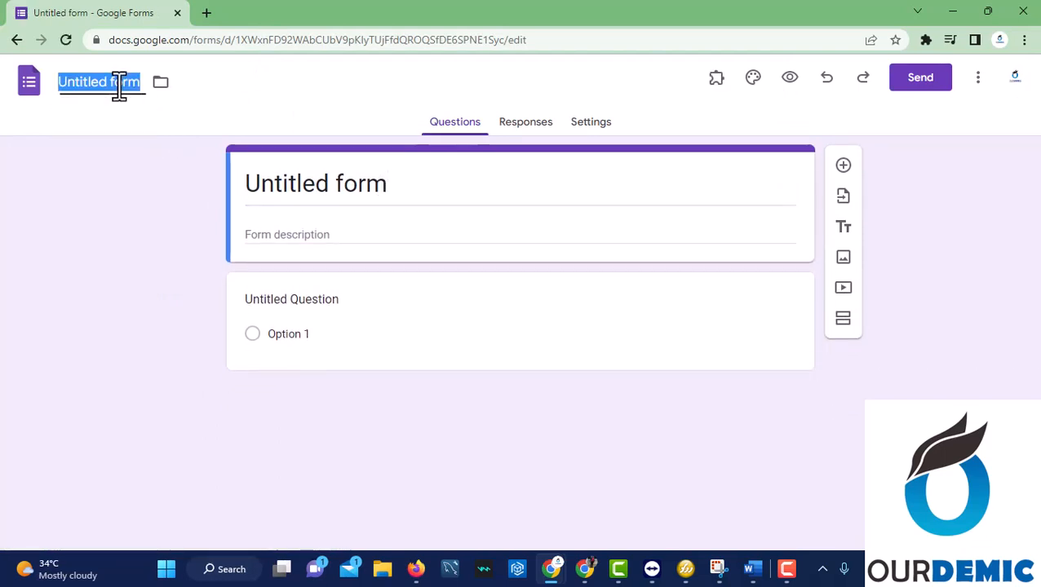
type("Ourde")
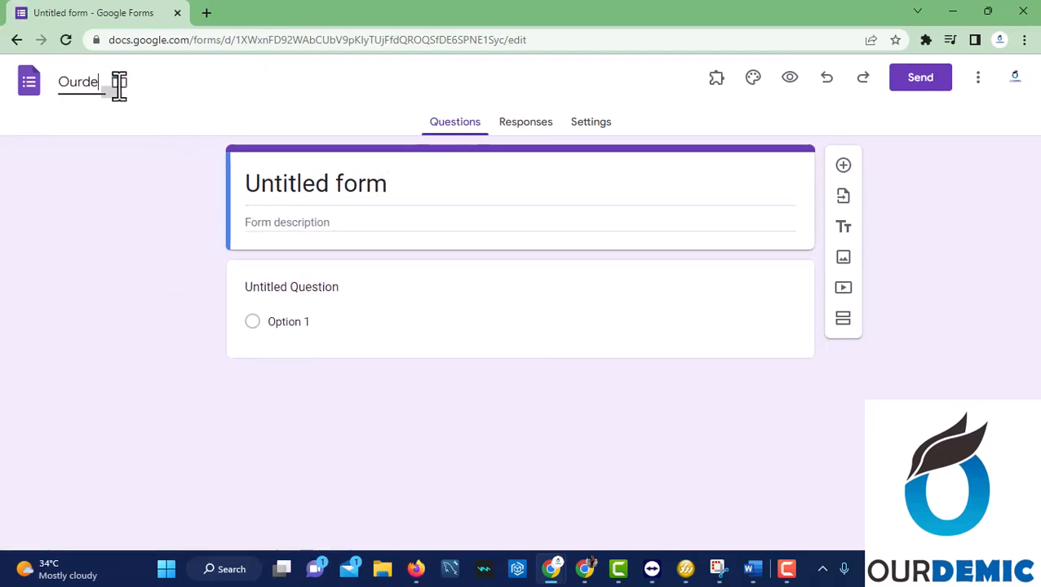
key("BackSpace")
key("BackSpace")
type("Demic T")
type("ut")
key("BackSpace")
key("BackSpace")
key("BackSpace")
key("BackSpace")
type("quiz")
key("BackSpace")
key("BackSpace")
key("BackSpace")
key("BackSpace")
key("BackSpace")
type("Quiz")
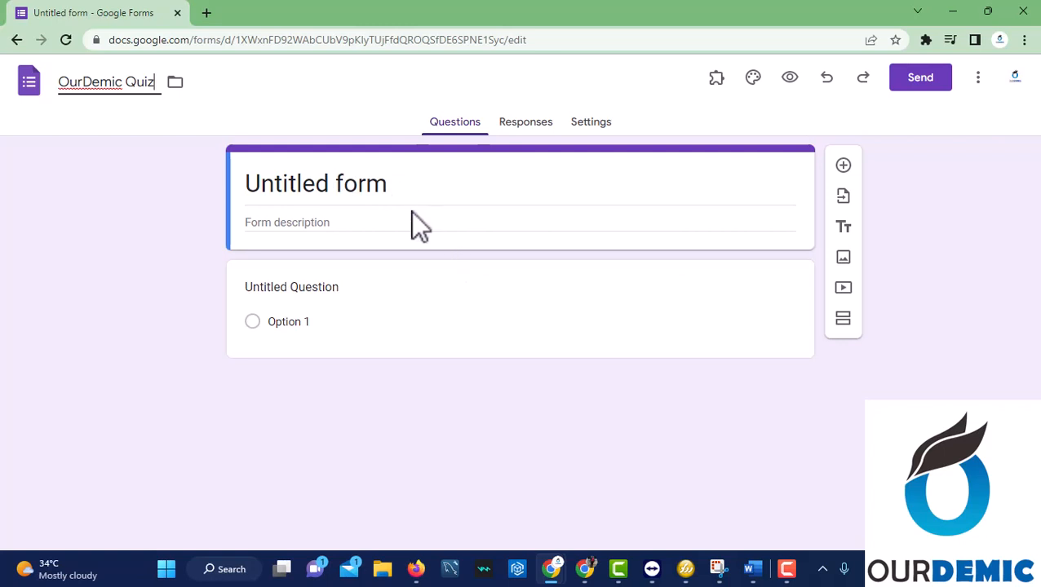
Enter 'Quiz for students under OurDemic Technology Class' in the form description field.
left_click(411, 219)
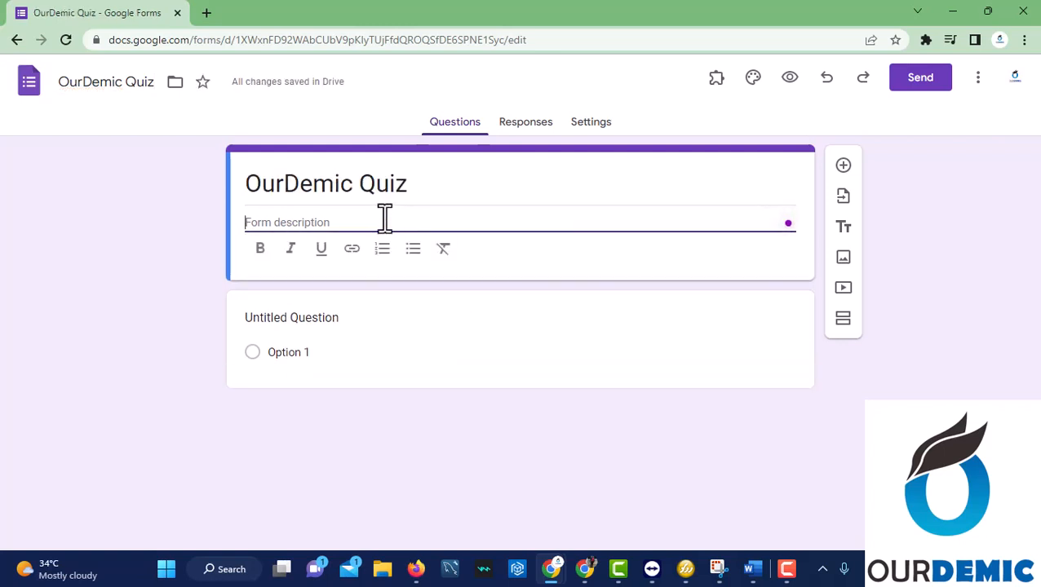
type("STuden")
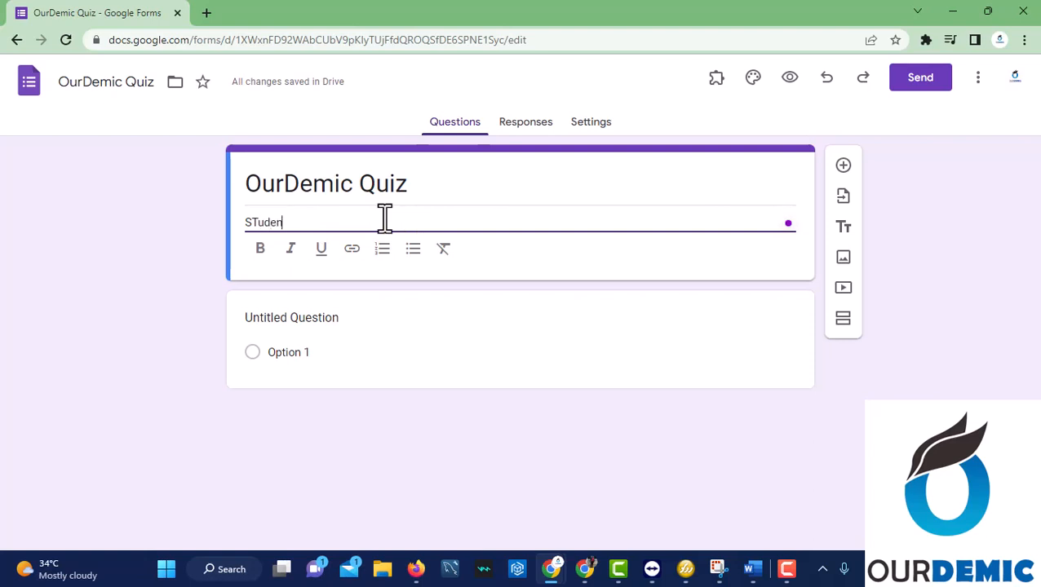
key("BackSpace")
key("BackSpace")
key("BackSpace")
key("BackSpace")
key("BackSpace")
key("BackSpace")
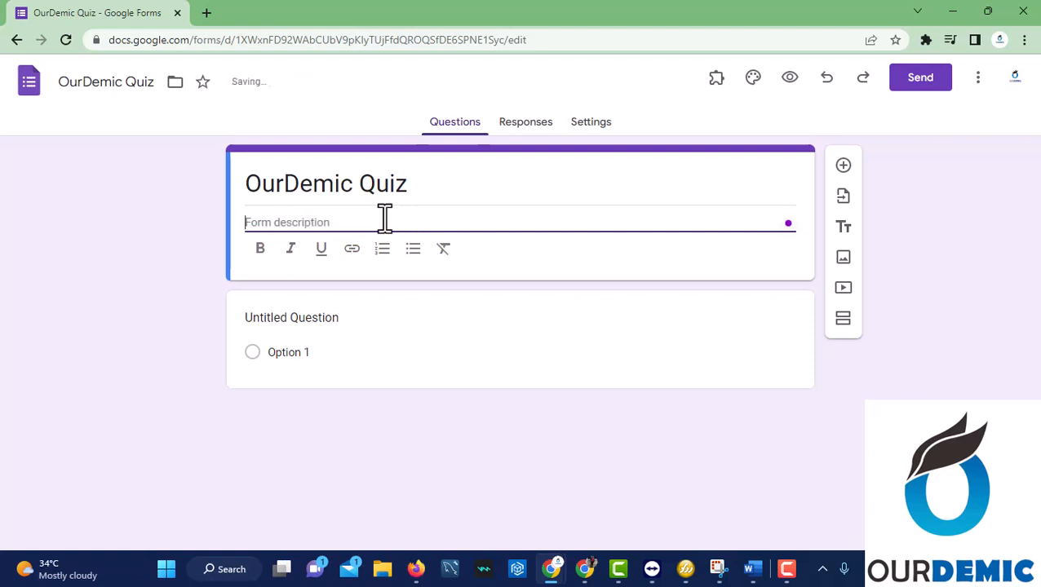
type("Qu")
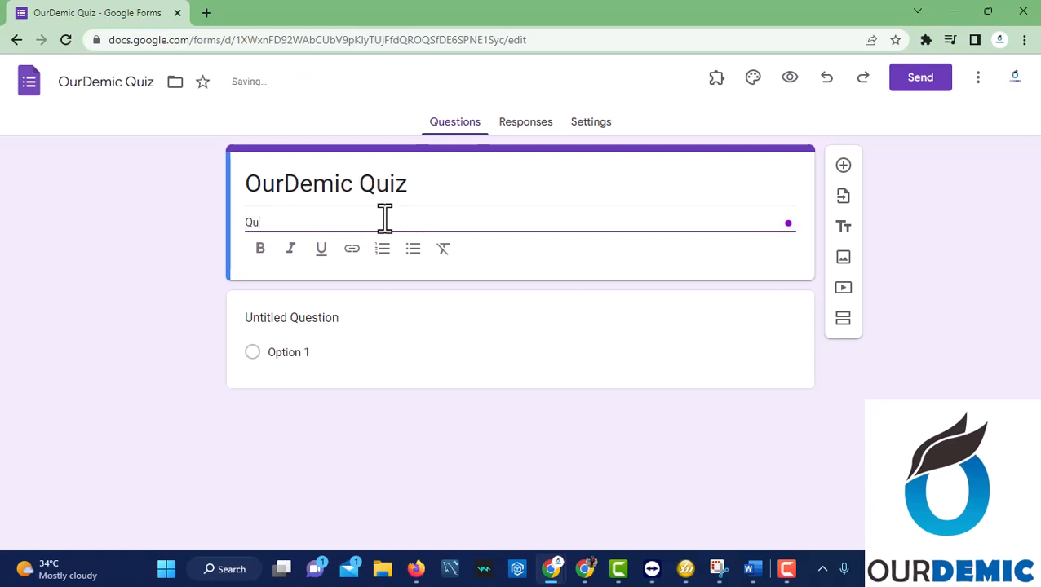
type("iz for ")
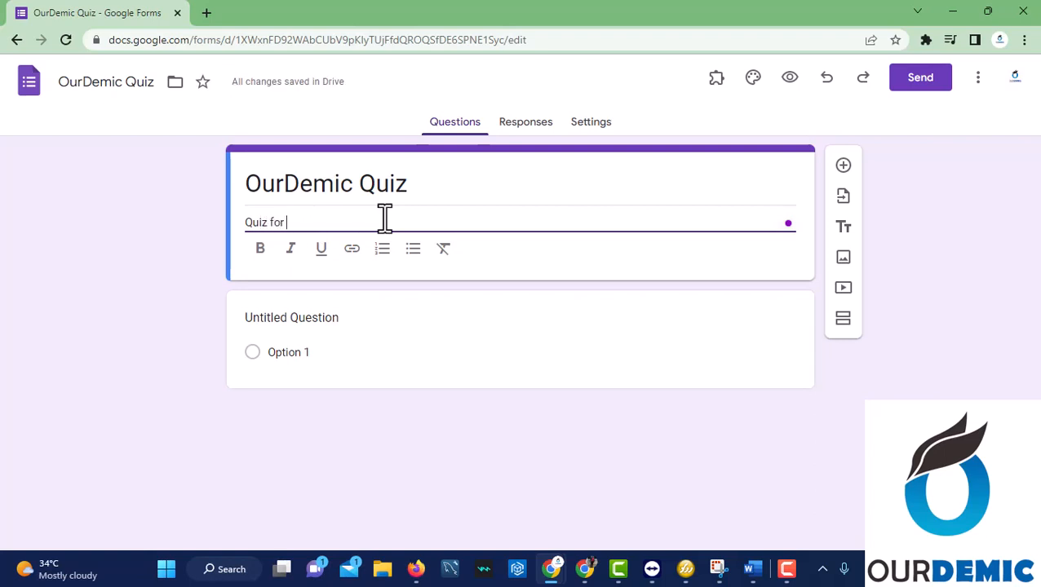
type("students under")
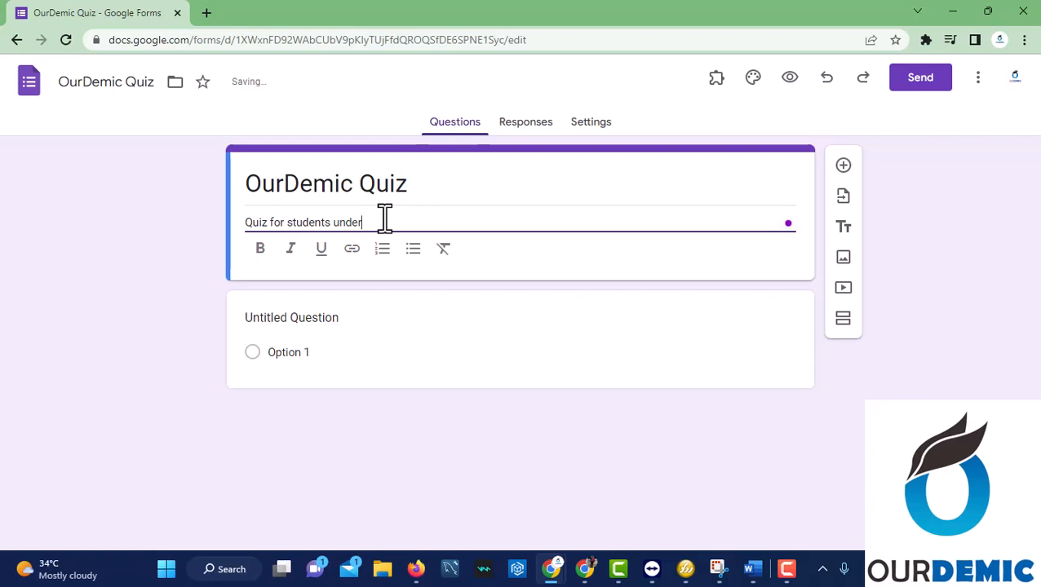
type(" OurDemic Technolo")
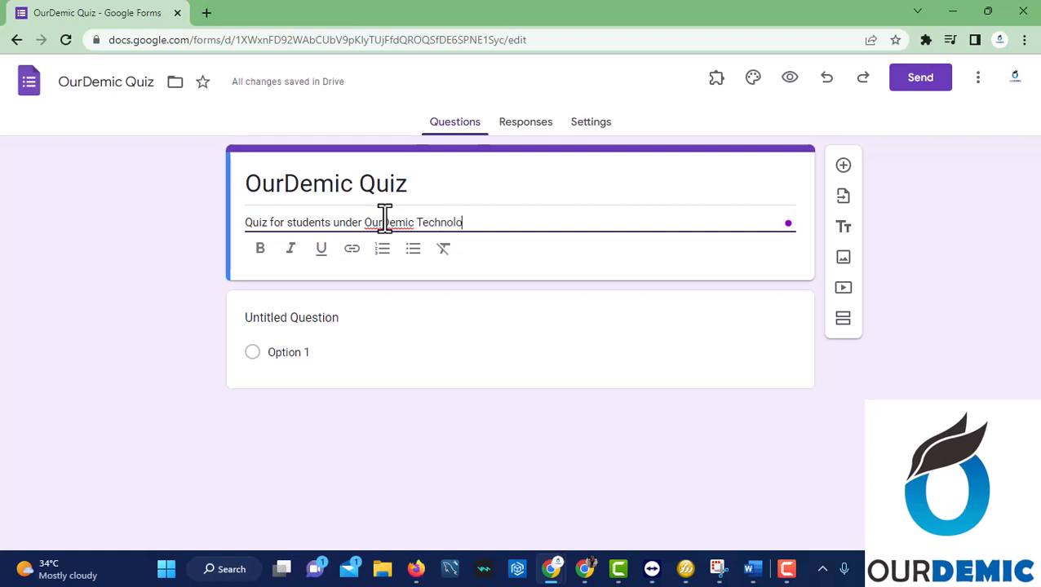
type("gy Class")
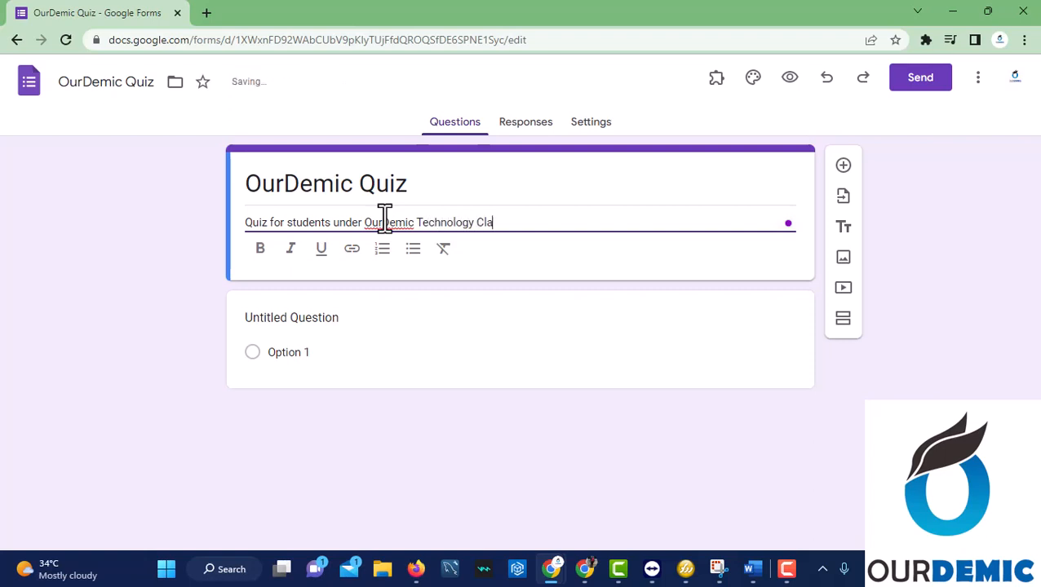
left_click(344, 322)
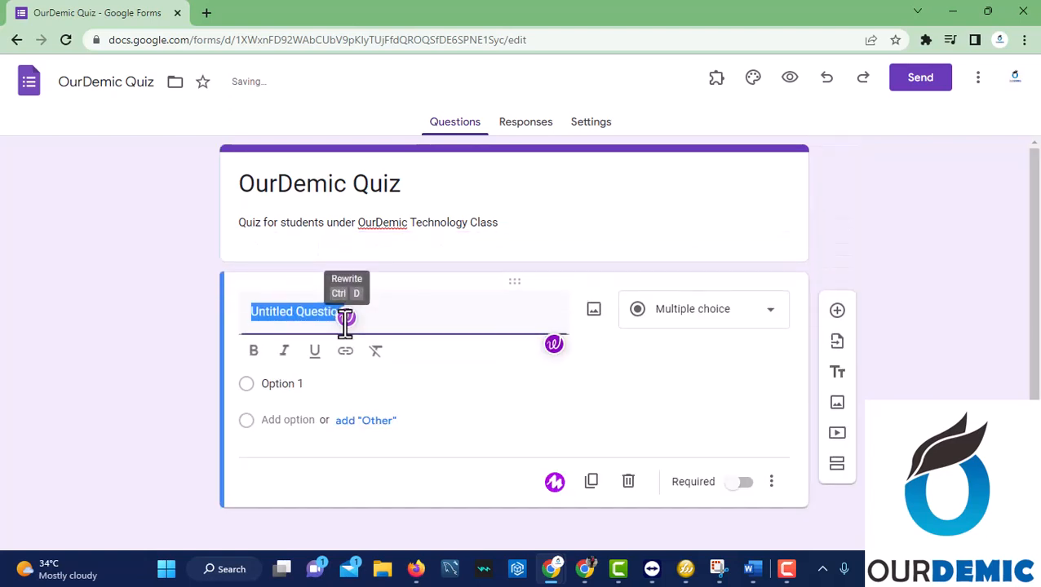
Replace the placeholder question text with 'Which of these is not a programming terms'.
left_click(421, 303)
key("BackSpace")
key("BackSpace")
key("BackSpace")
key("BackSpace")
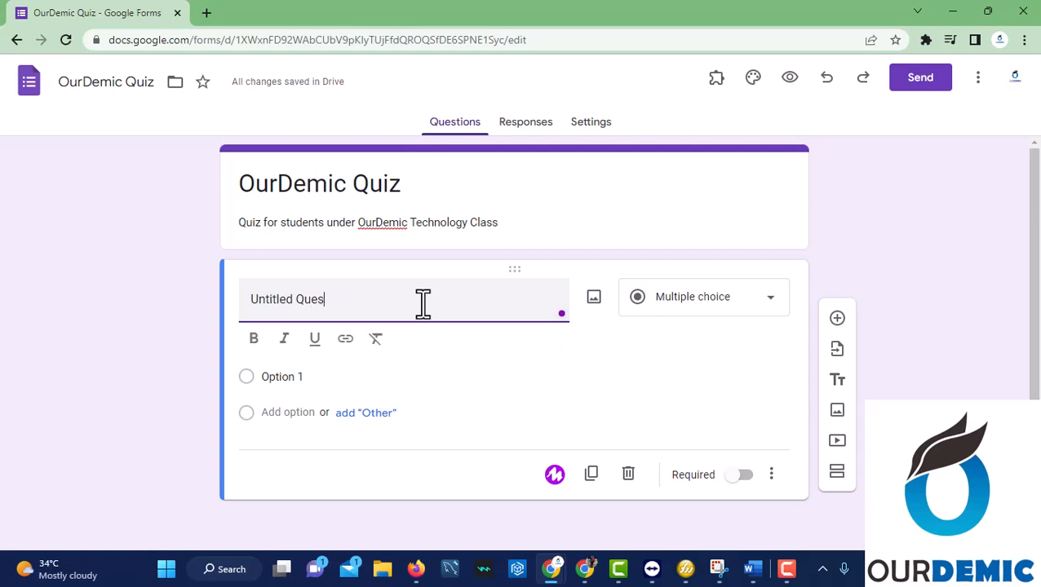
key("BackSpace")
key("BackSpace")
key("BackSpace")
key("BackSpace")
key("BackSpace")
key("BackSpace")
key("BackSpace")
key("BackSpace")
key("BackSpace")
key("BackSpace")
key("BackSpace")
key("BackSpace")
key("BackSpace")
type("W")
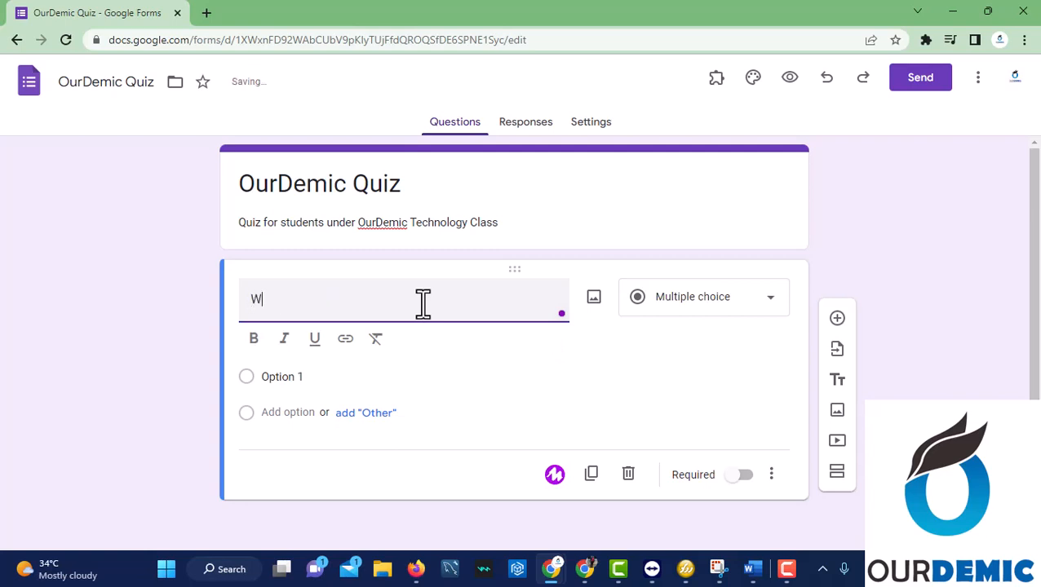
key("BackSpace")
type("aW")
type("hic")
key("BackSpace")
key("BackSpace")
key("BackSpace")
type("Which of the")
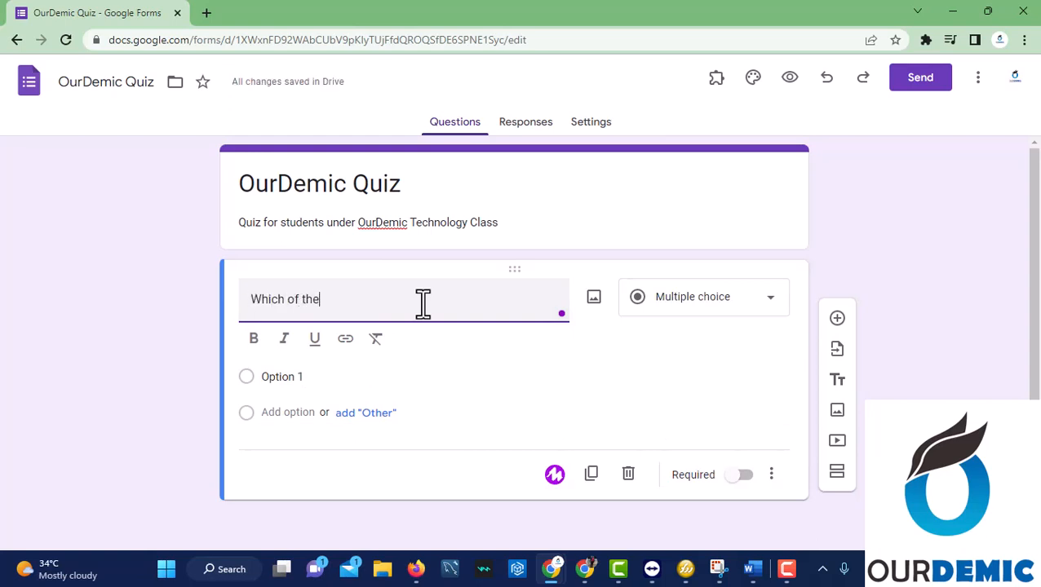
type("se is not a programming term")
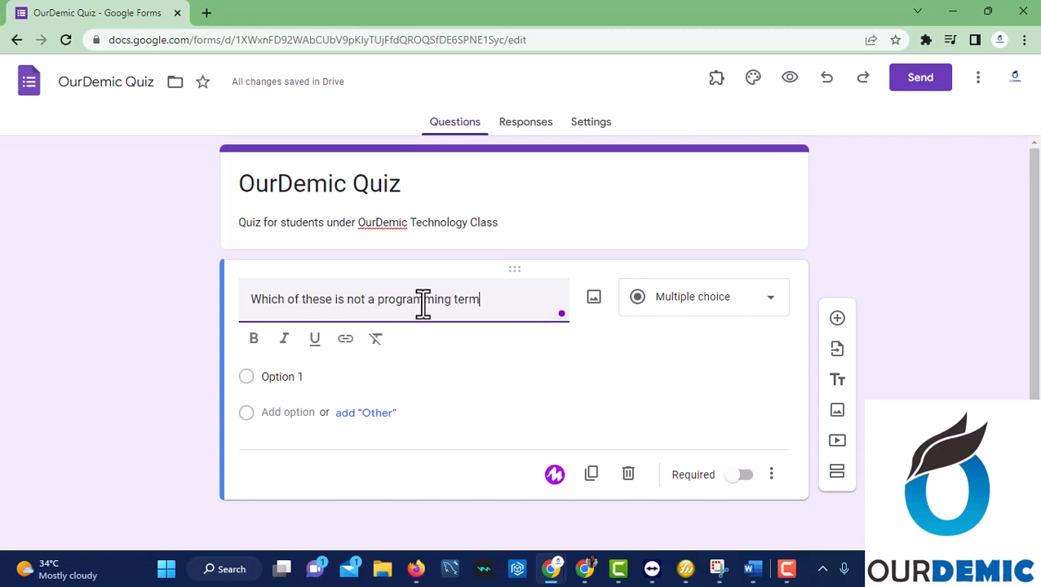
type("s")
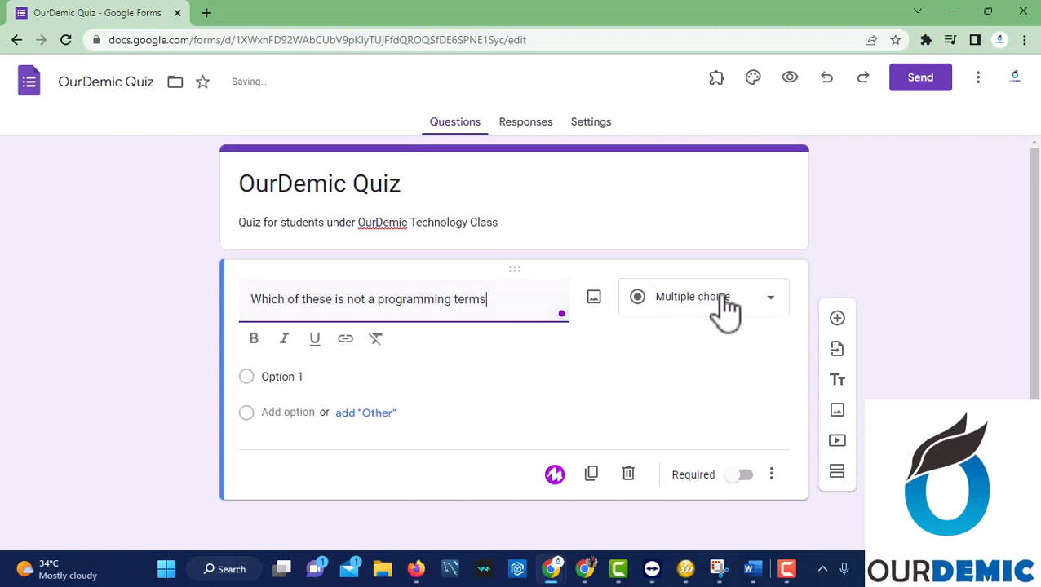
Add options While Loop, IF statement, Do While and How, and mark the question required.
left_click(290, 380)
key("BackSpace")
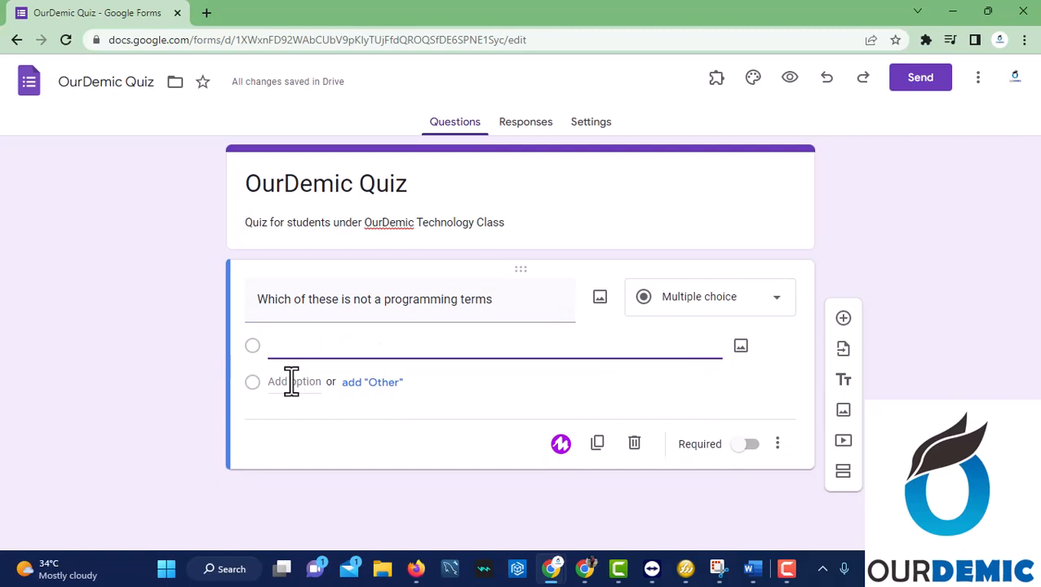
type("While Lopp")
key("BackSpace")
type("op")
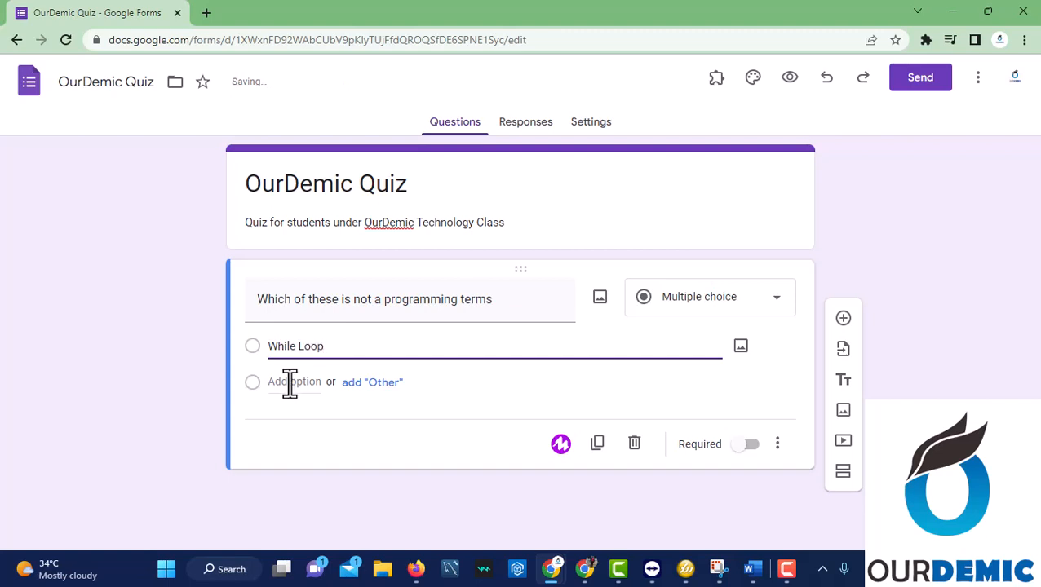
left_click(291, 382)
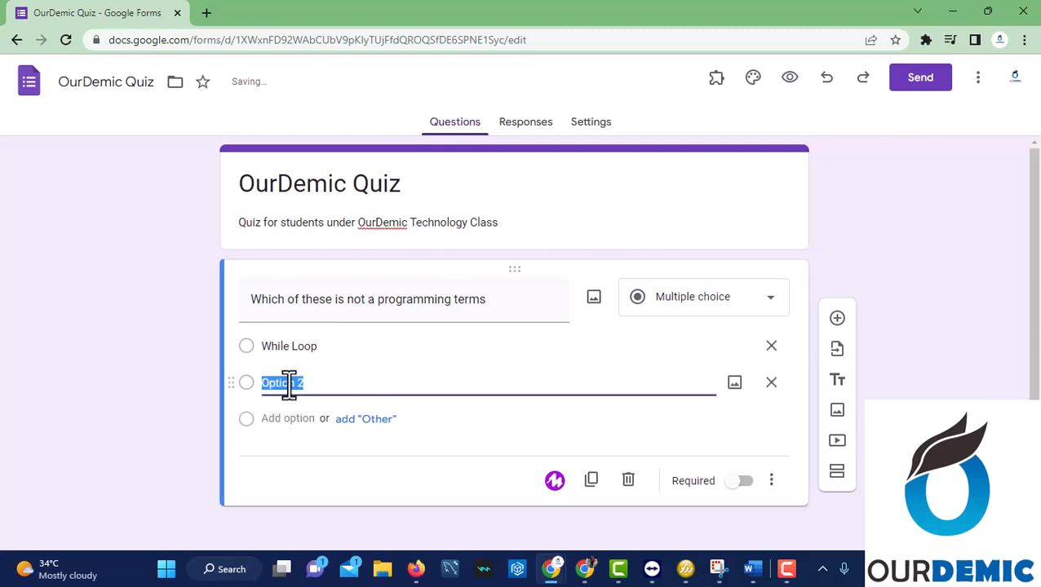
type("IF statement")
left_click(284, 419)
type("Do")
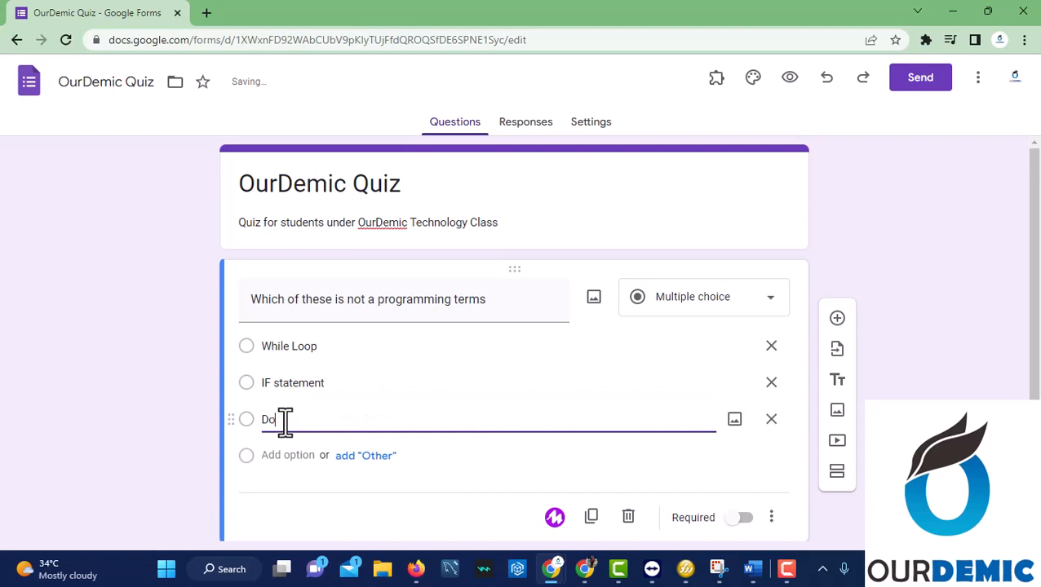
type(" WH")
type("ile")
type("le")
left_click(292, 455)
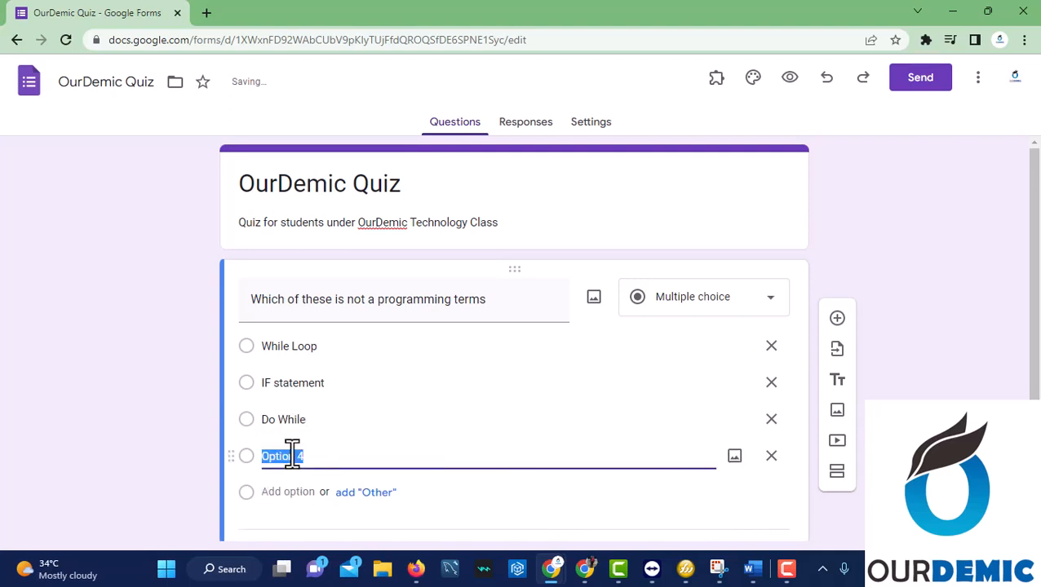
type("How")
left_click(584, 497)
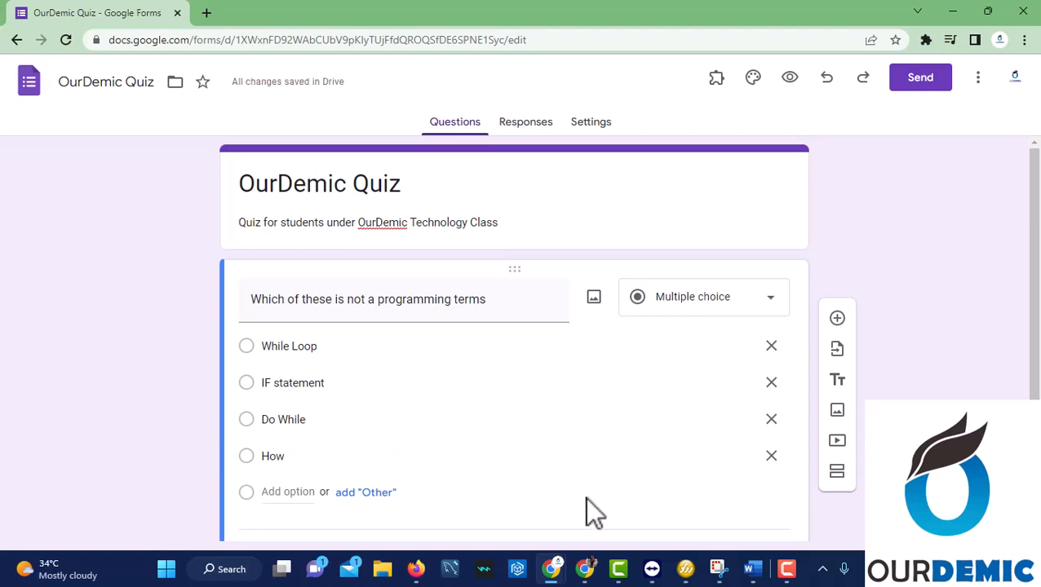
scroll(551, 493, "down", 1)
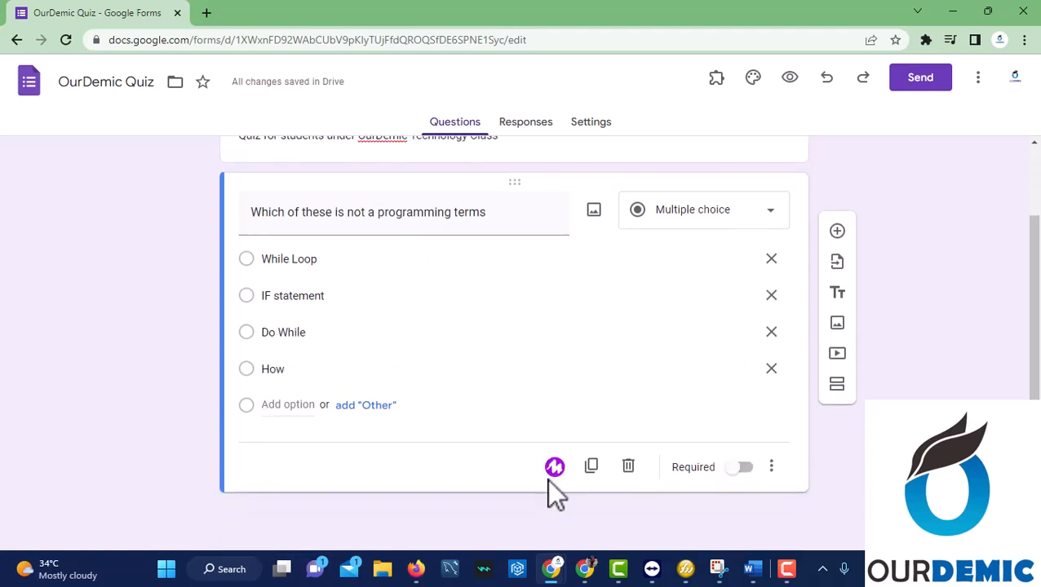
left_click(744, 468)
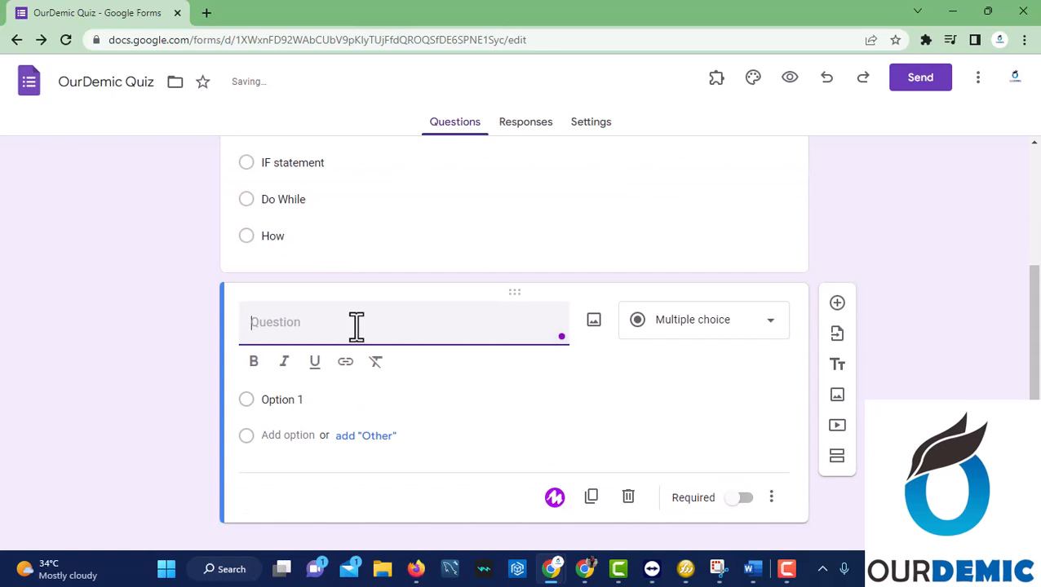
Enter 'What is the full meaning of SQL' with Structured Query Level/Language and Storage Query Language/Level options.
type("What ")
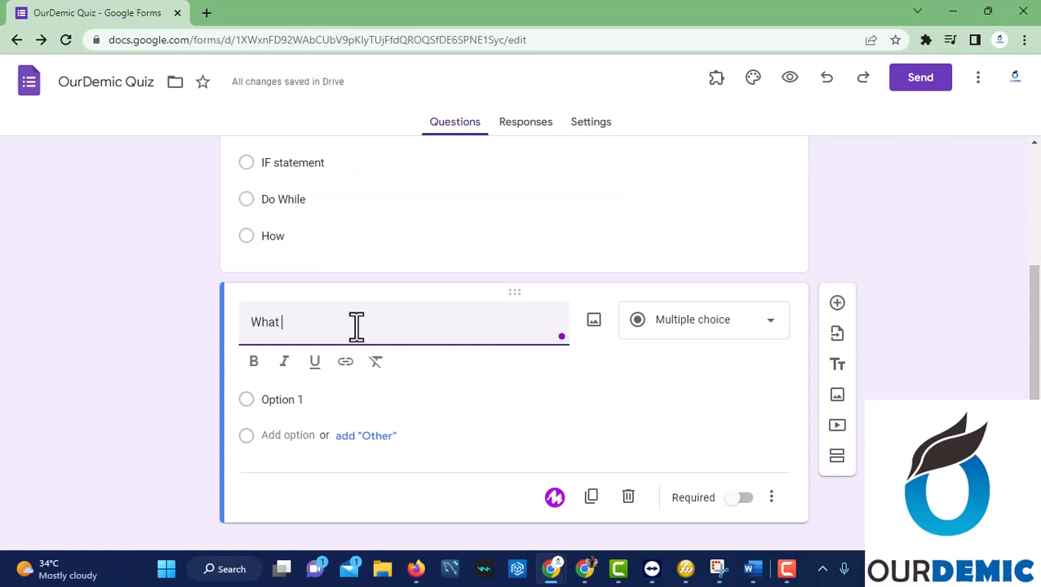
type("is the full meaning of SQL")
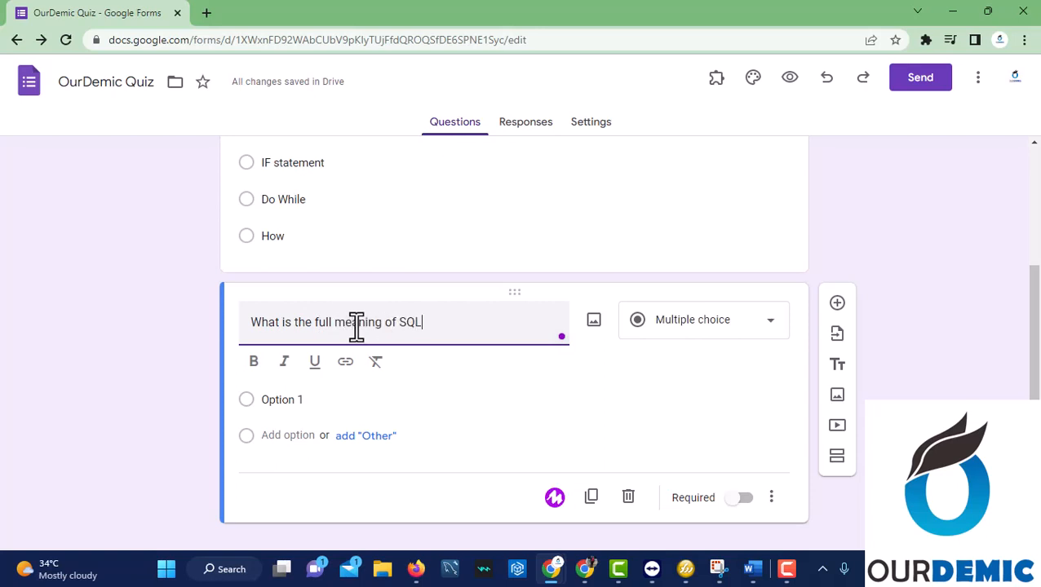
left_click(279, 401)
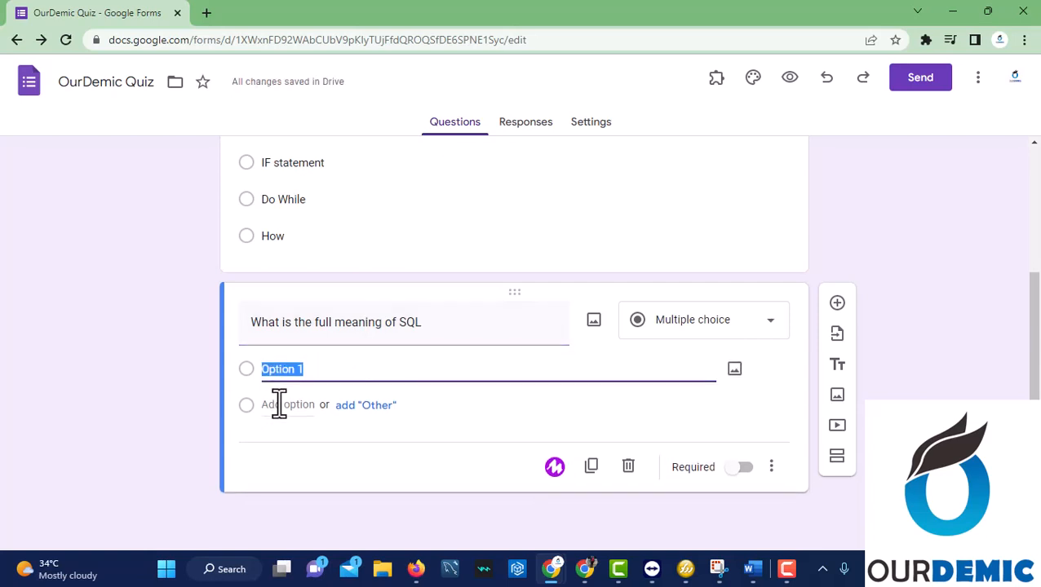
type("Str")
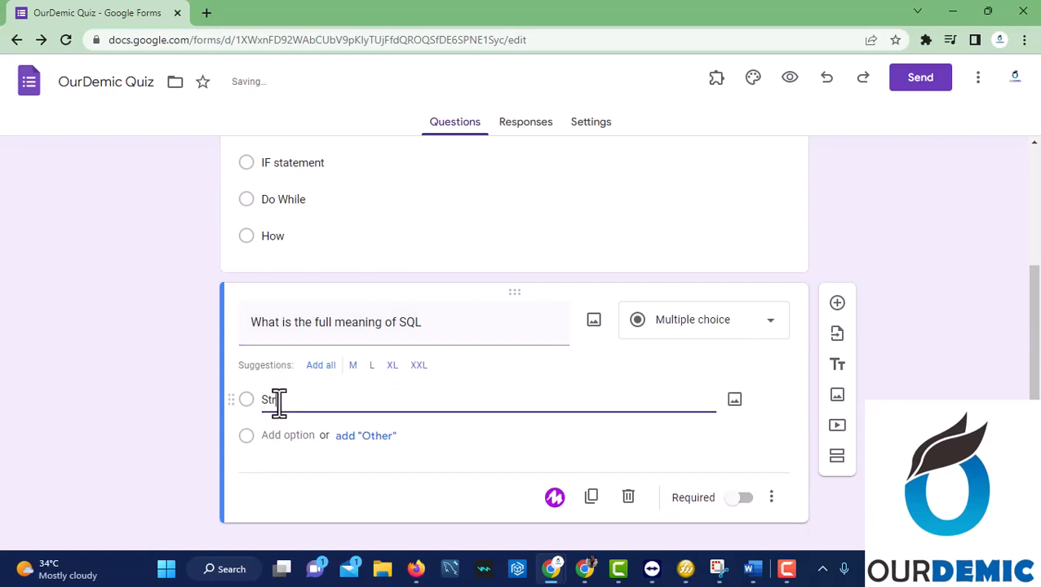
type("uctured Query Level")
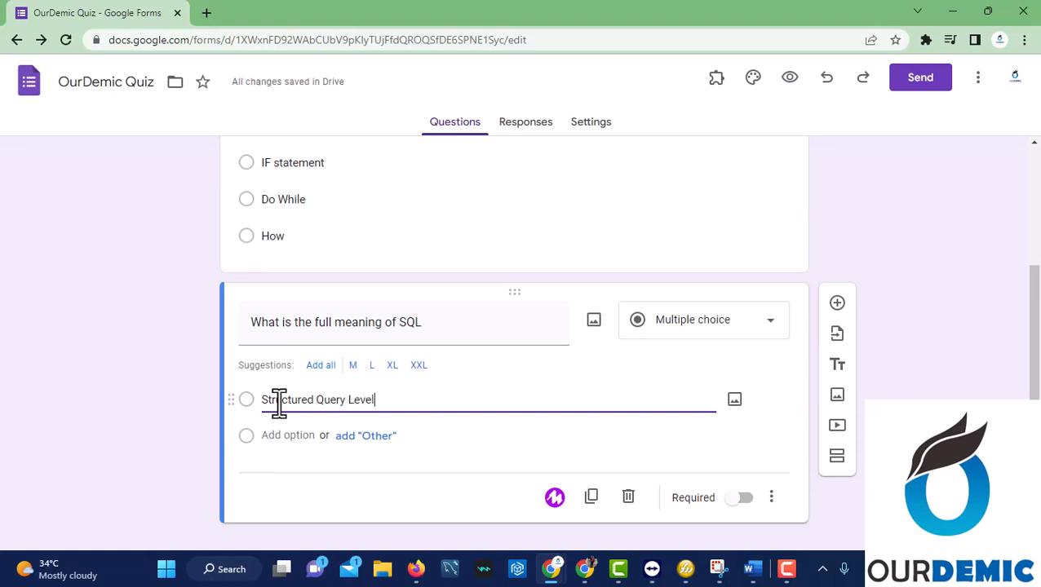
left_click(281, 435)
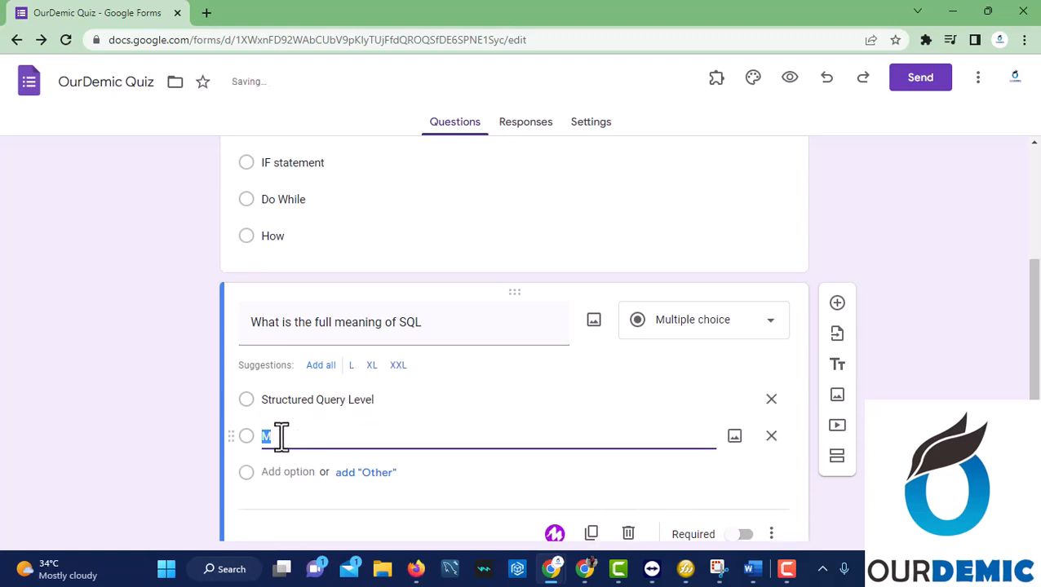
type("St")
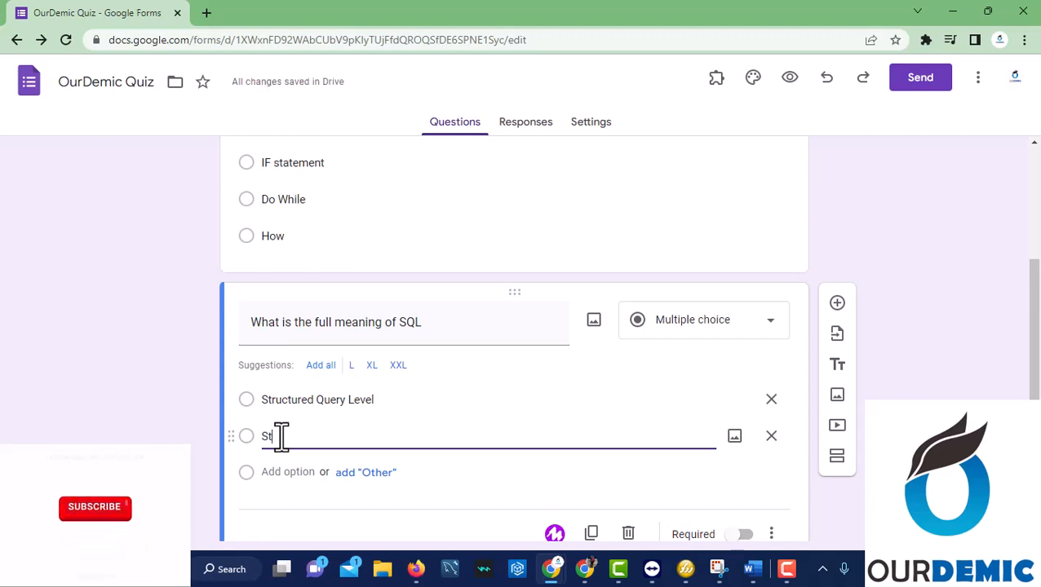
type("r")
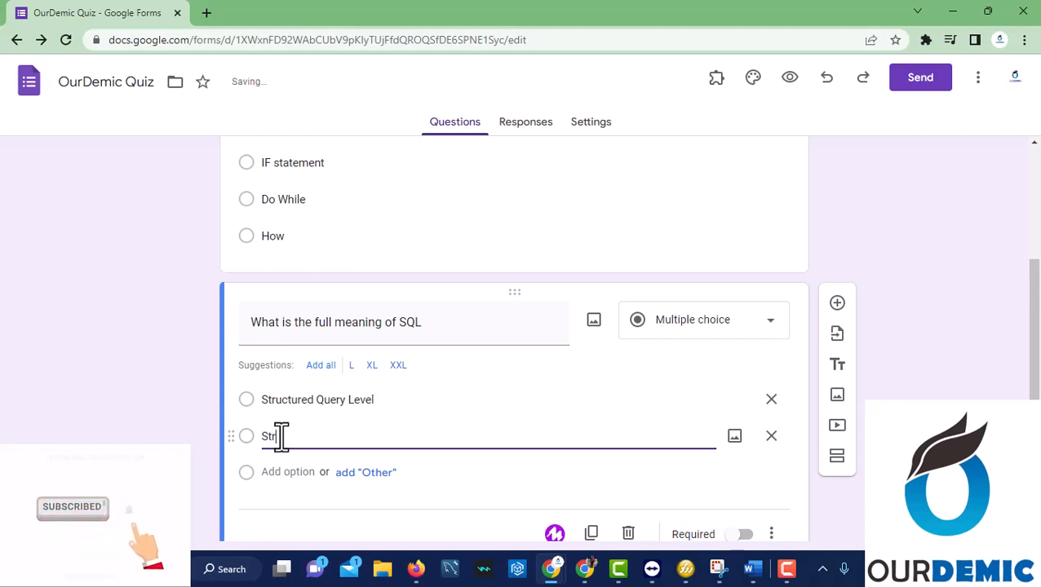
type("uctured")
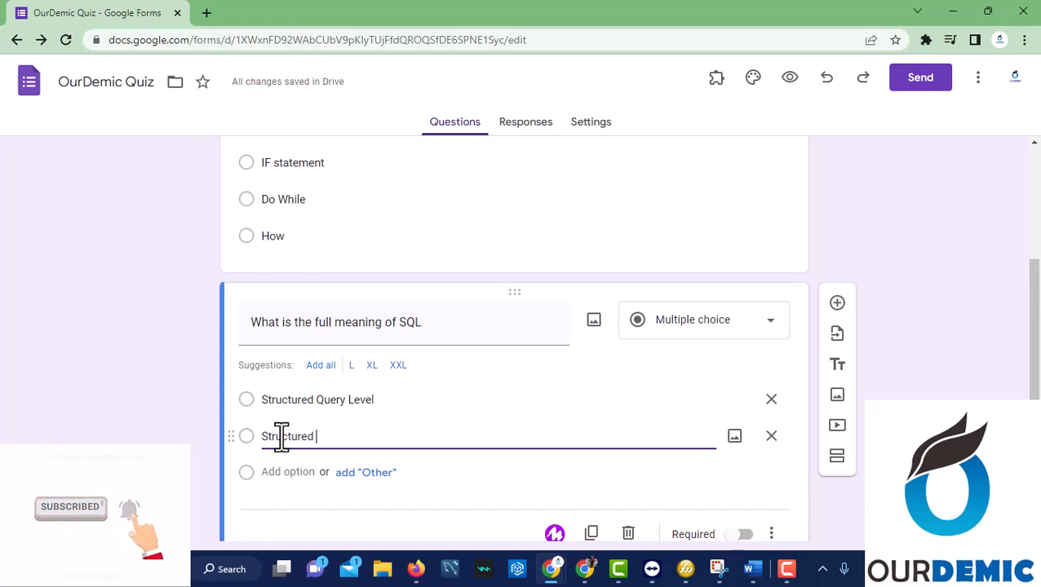
type(" Query")
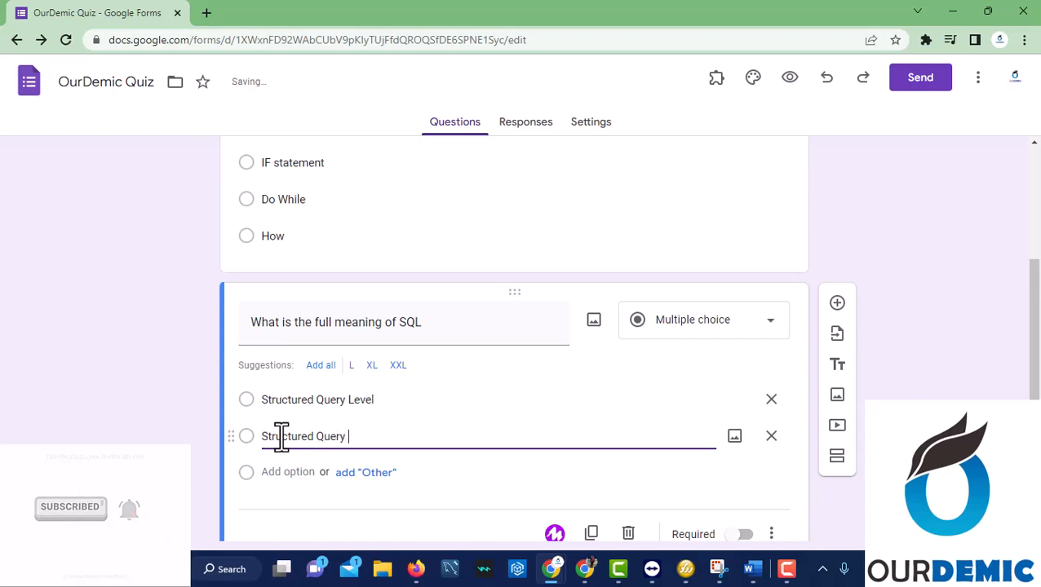
type(" Language")
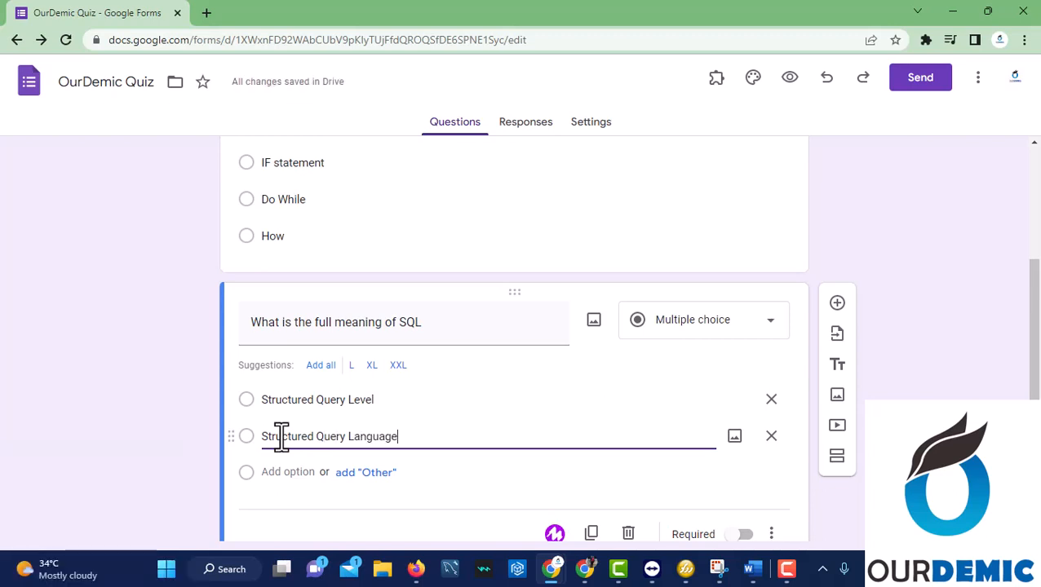
left_click(292, 473)
type("Struc")
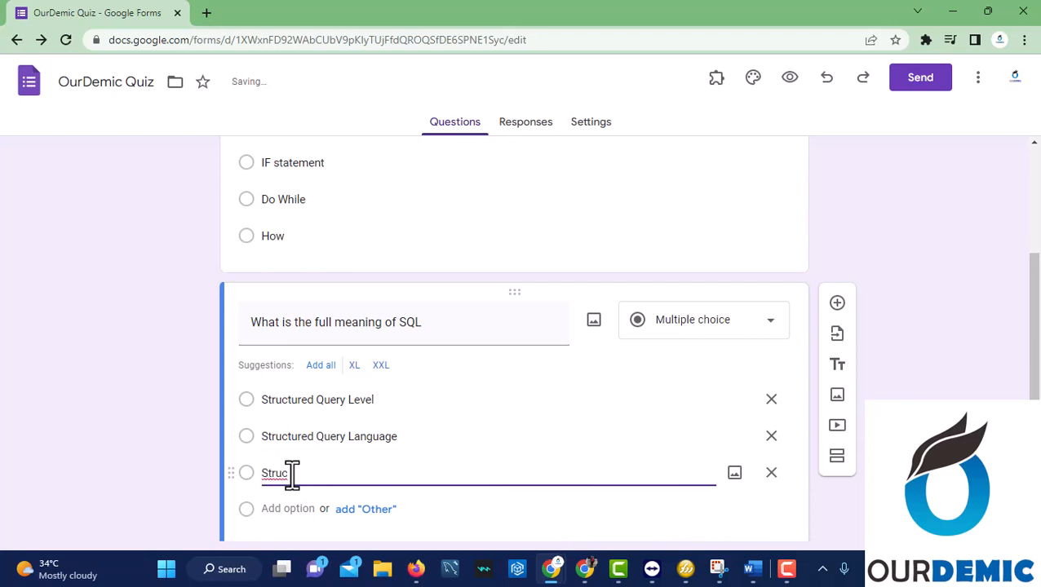
key("BackSpace")
key("BackSpace")
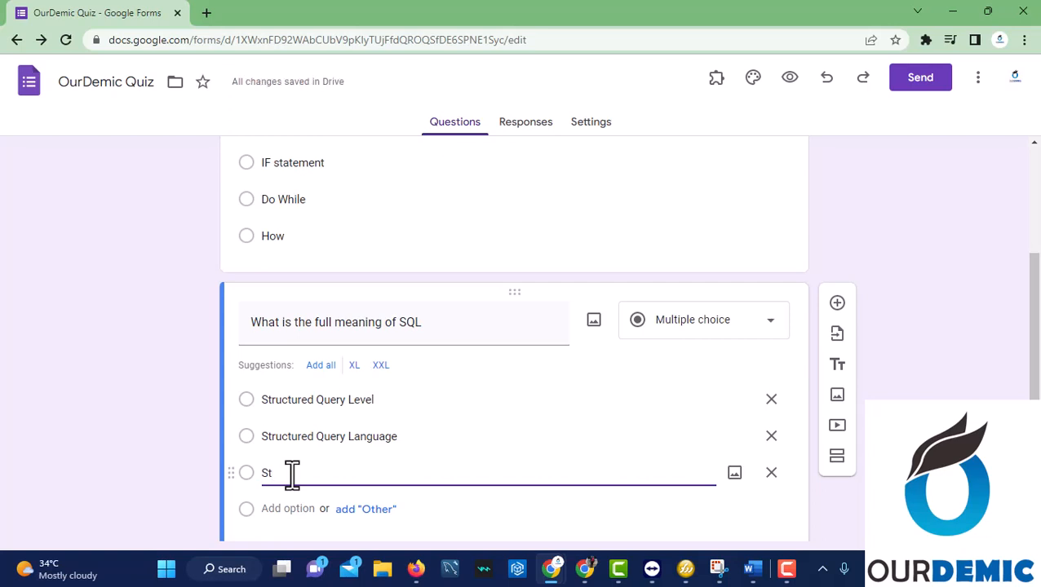
type("orage Qu")
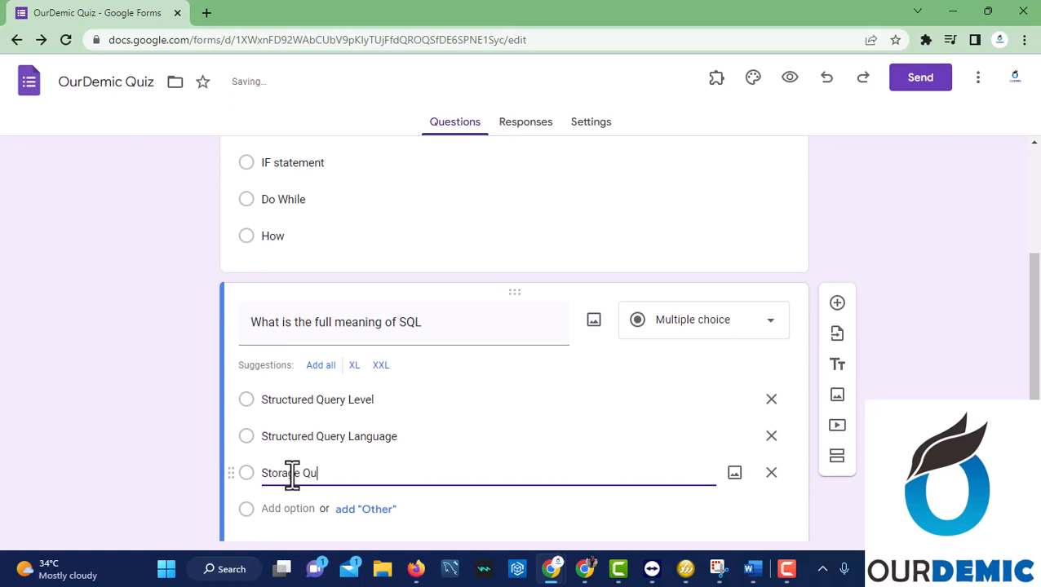
type("ery Language")
left_click(286, 510)
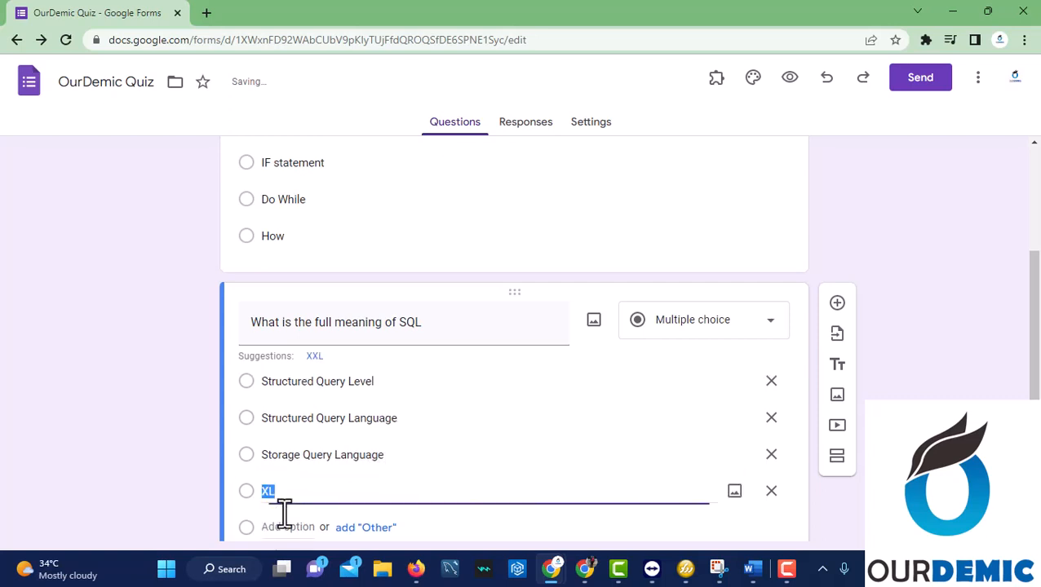
type("St")
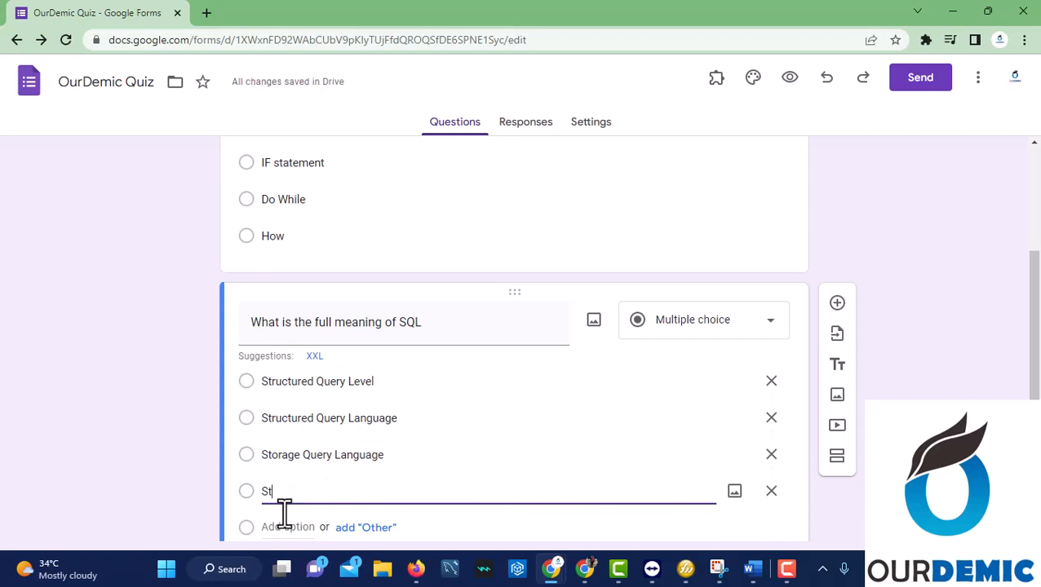
type("orage Q")
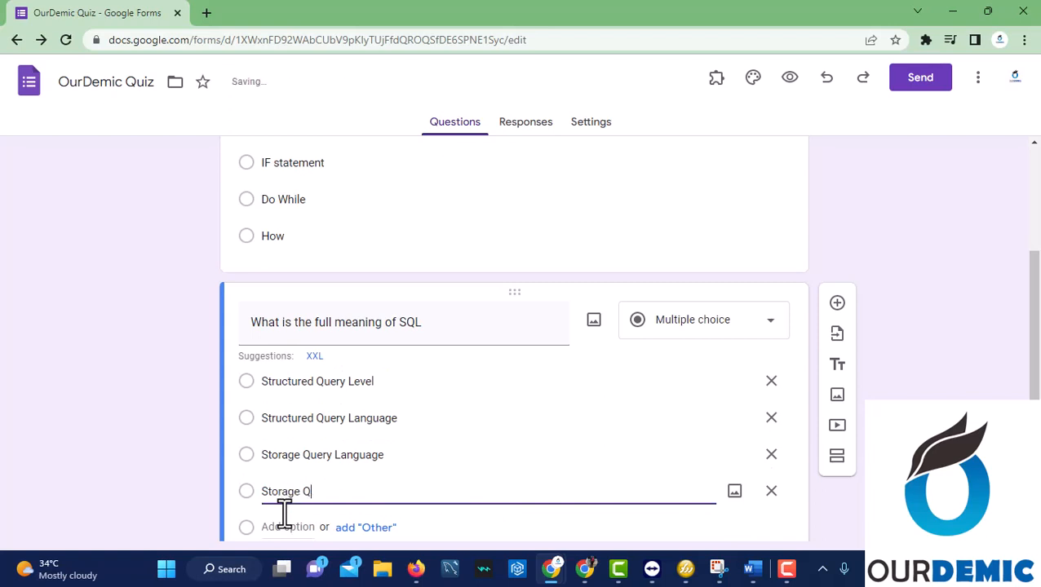
type("uery Level")
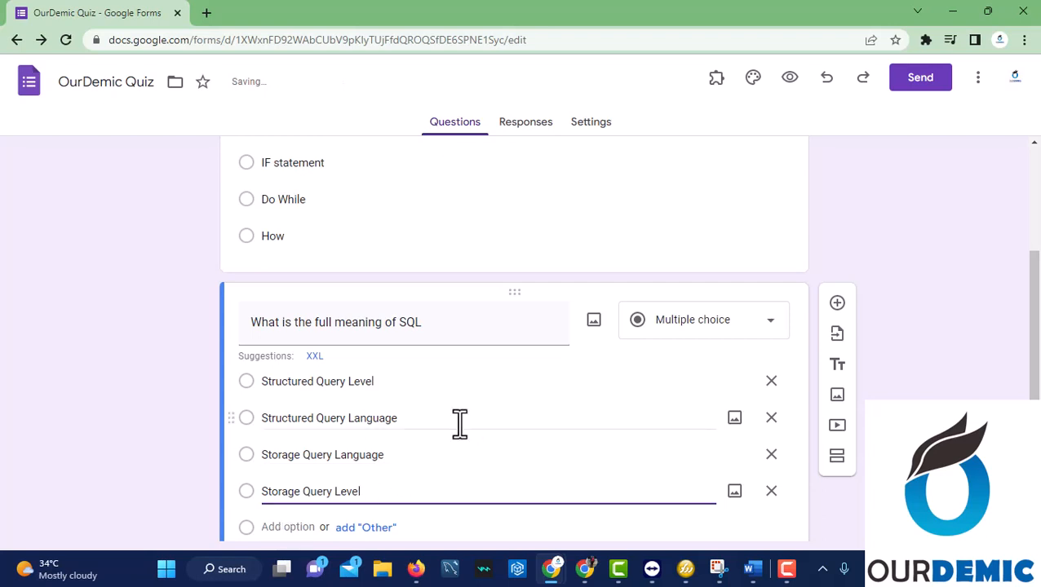
scroll(554, 368, "down", 2)
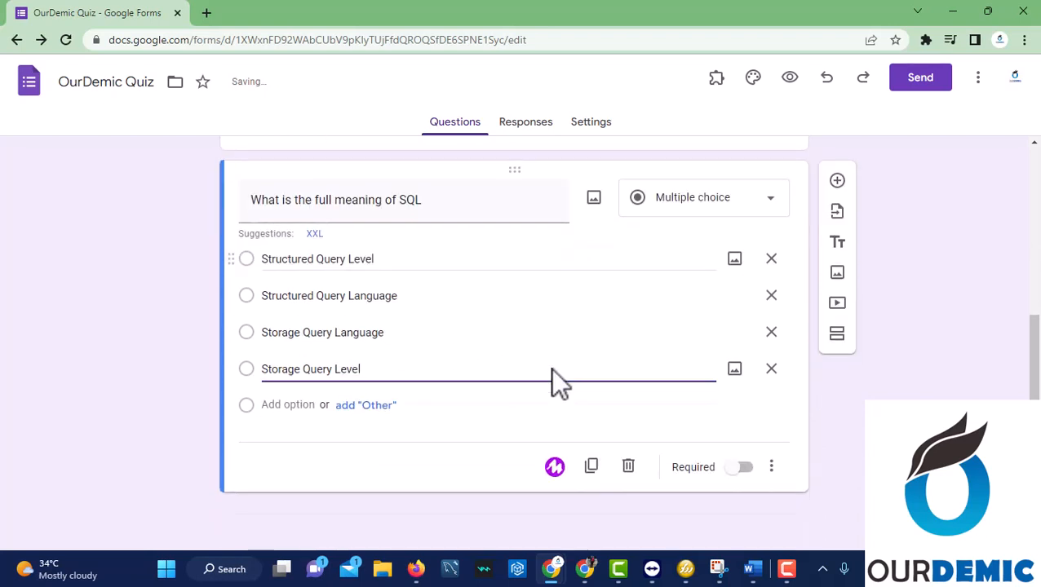
Copy the SQL question and change the copy's title to 'What is console.log used for in Javascript'.
left_click(591, 467)
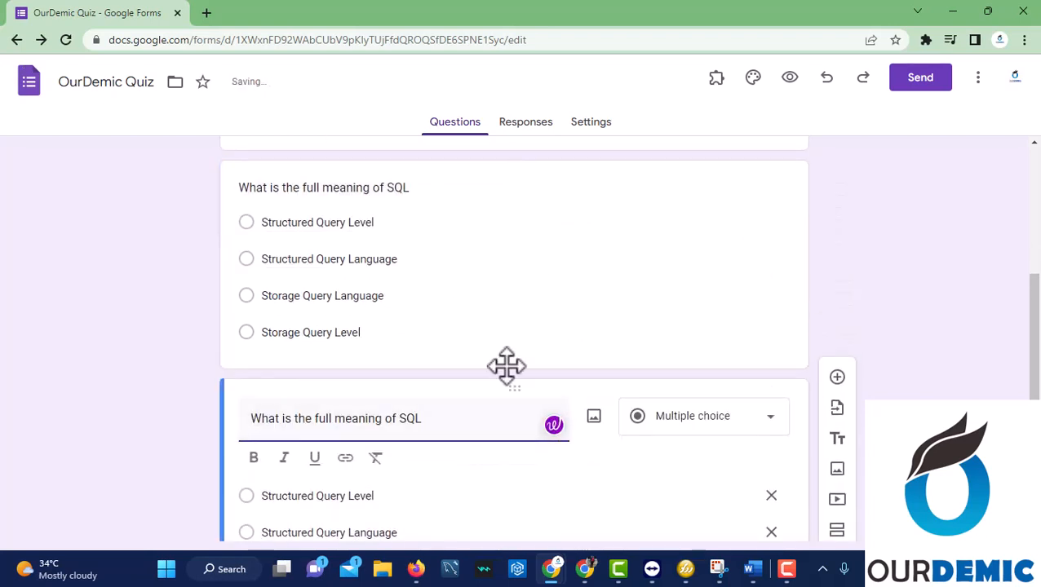
scroll(507, 367, "up", 4)
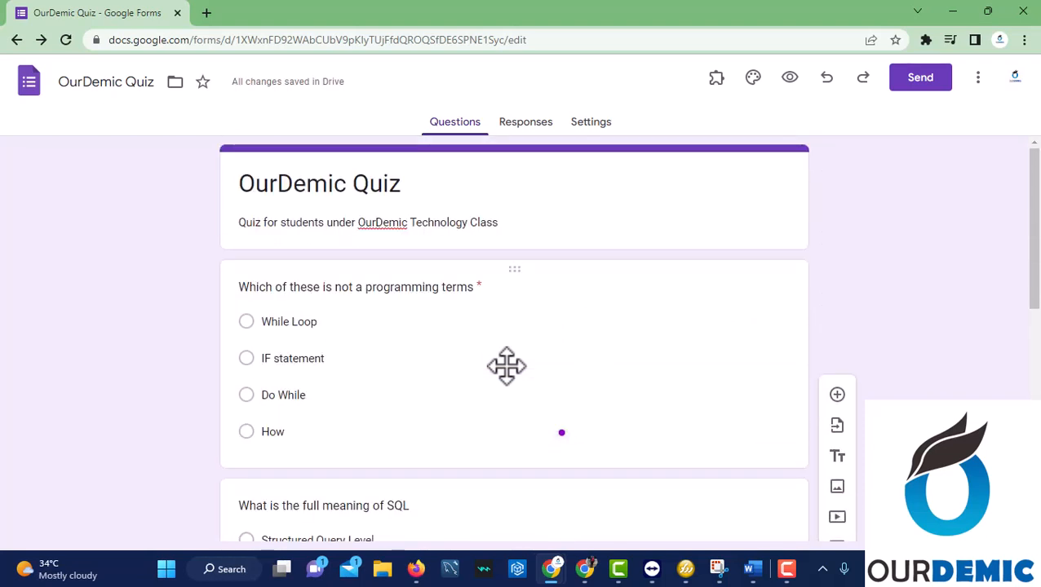
scroll(507, 367, "down", 6)
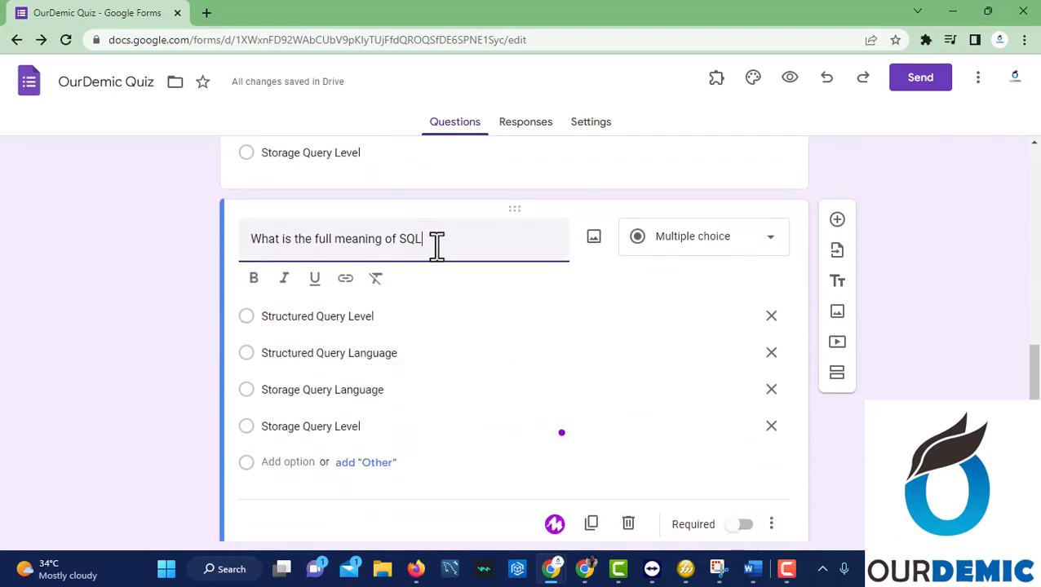
left_click_drag(432, 239, 265, 239)
key("BackSpace")
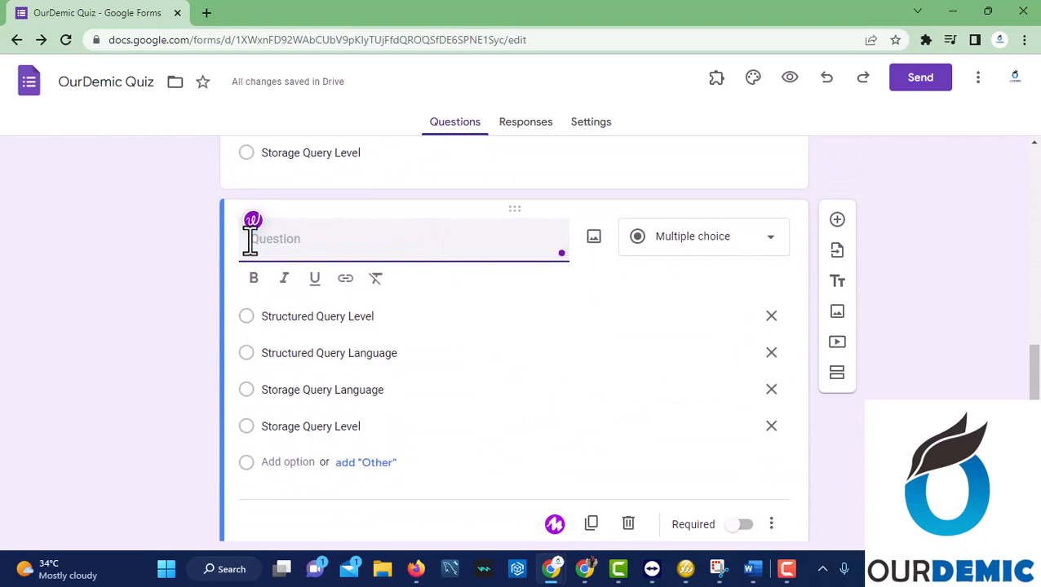
type("How do")
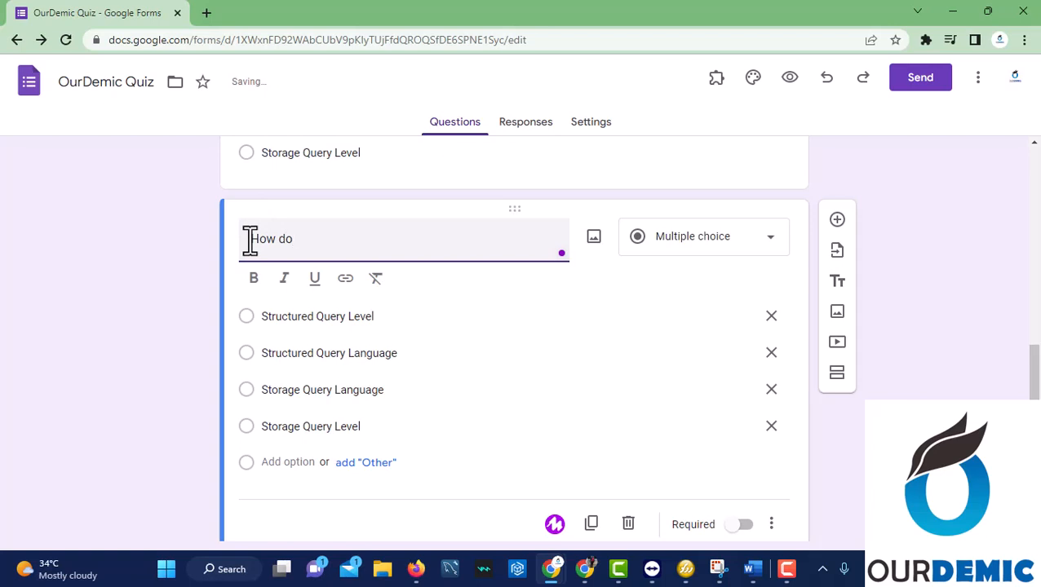
key("BackSpace")
key("BackSpace")
key("BackSpace")
key("BackSpace")
key("BackSpace")
key("BackSpace")
key("BackSpace")
type("Wha")
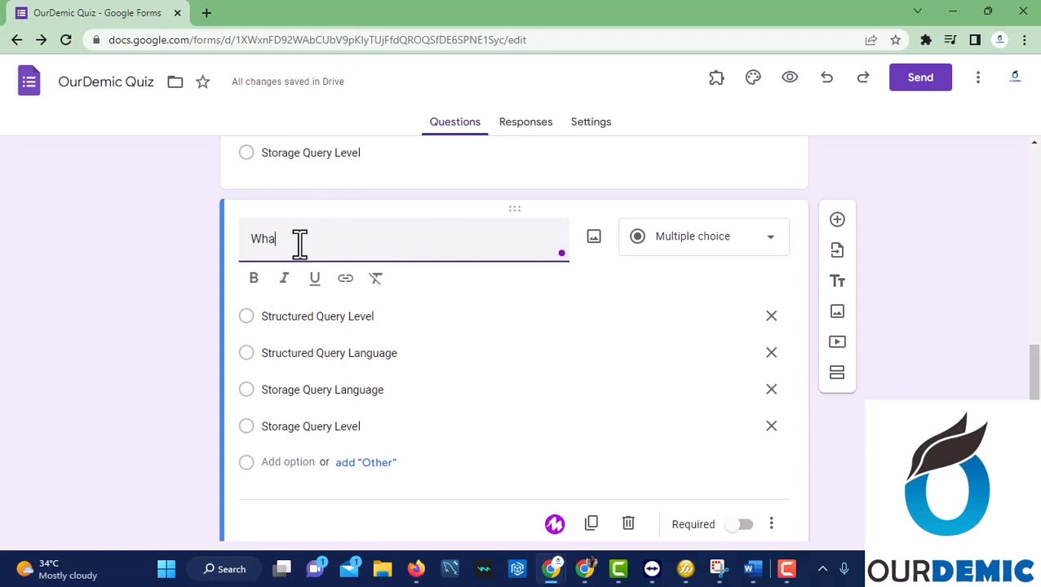
type("t is console")
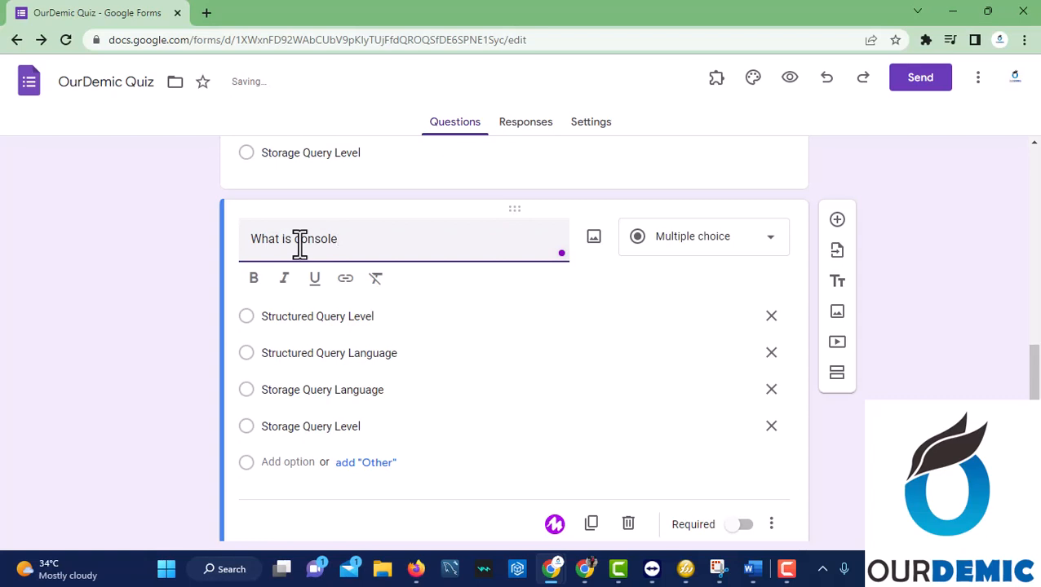
type(".log used for in Ja")
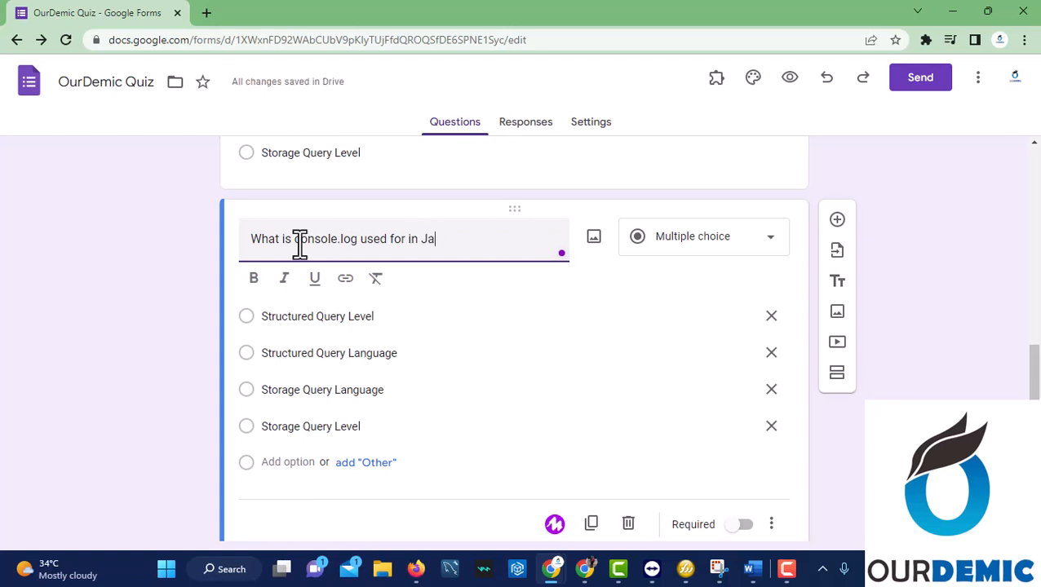
type("vascript")
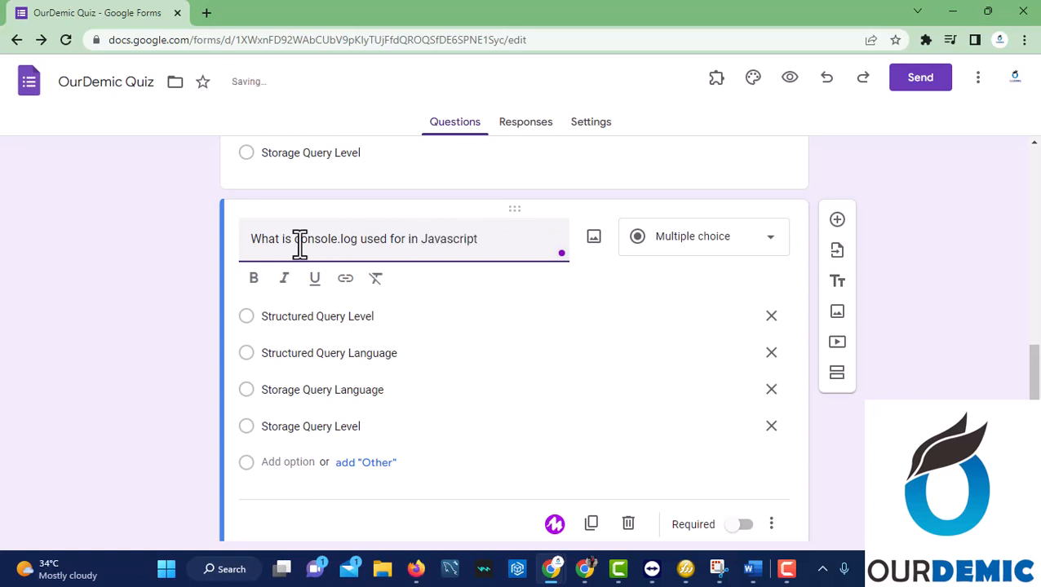
left_click(288, 315)
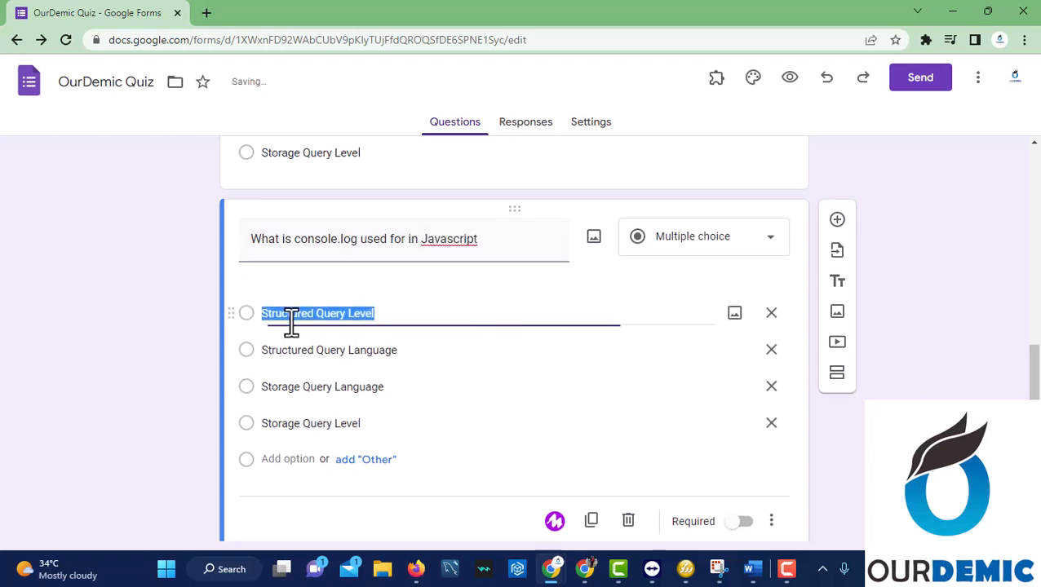
Rewrite the first three options as 'It is use to console', 'It is use to type', 'It is use to display output'.
key("BackSpace")
type("It ")
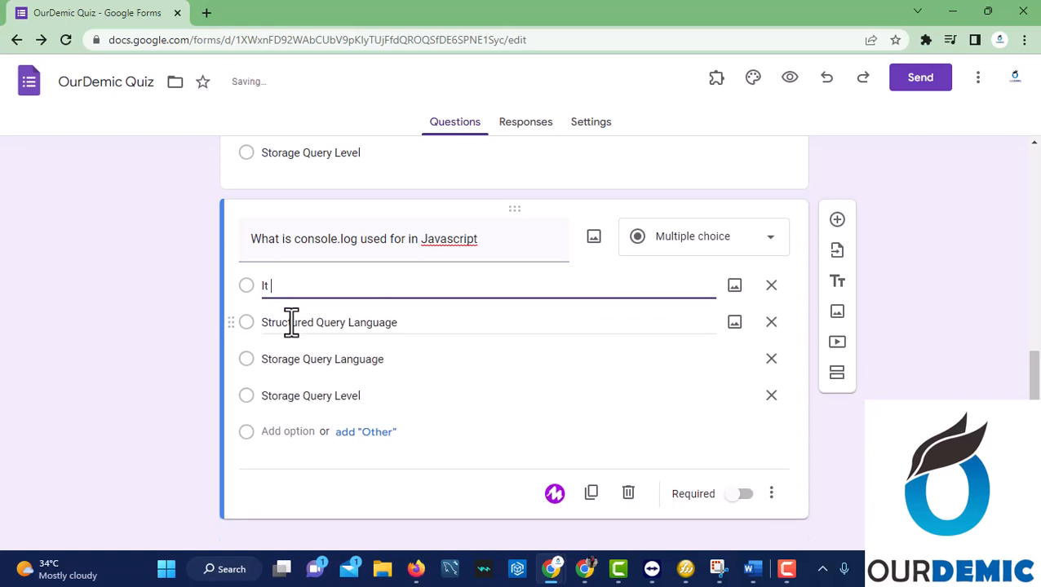
type("is use to console")
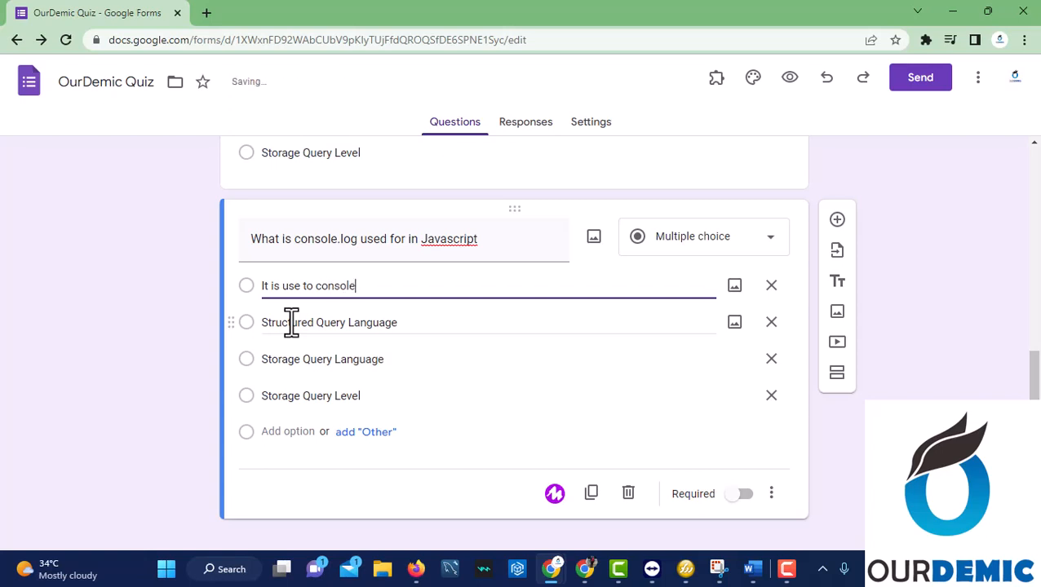
triple_click(332, 323)
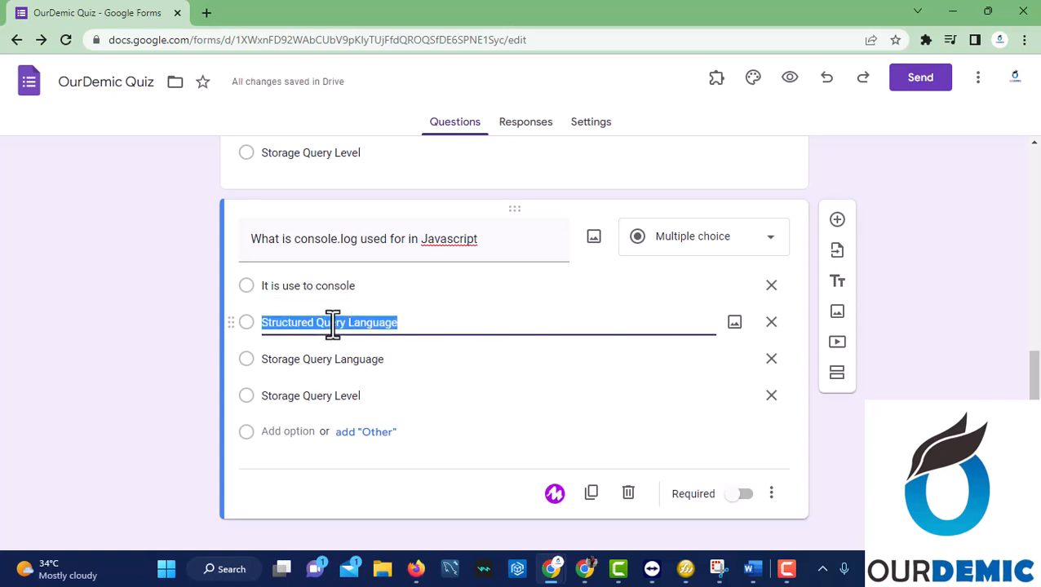
type("It is")
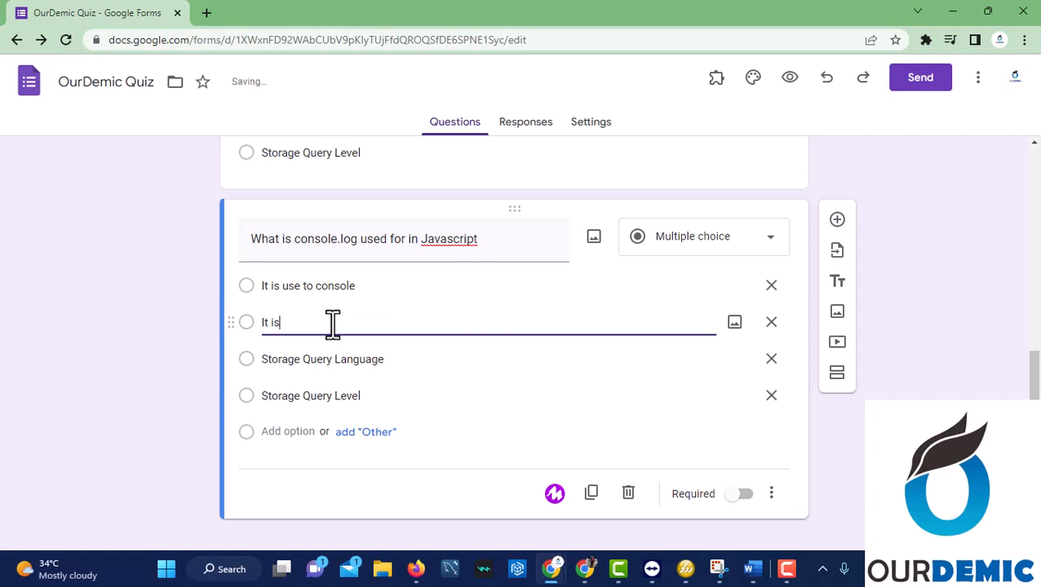
type(" use to type")
triple_click(332, 359)
key("BackSpace")
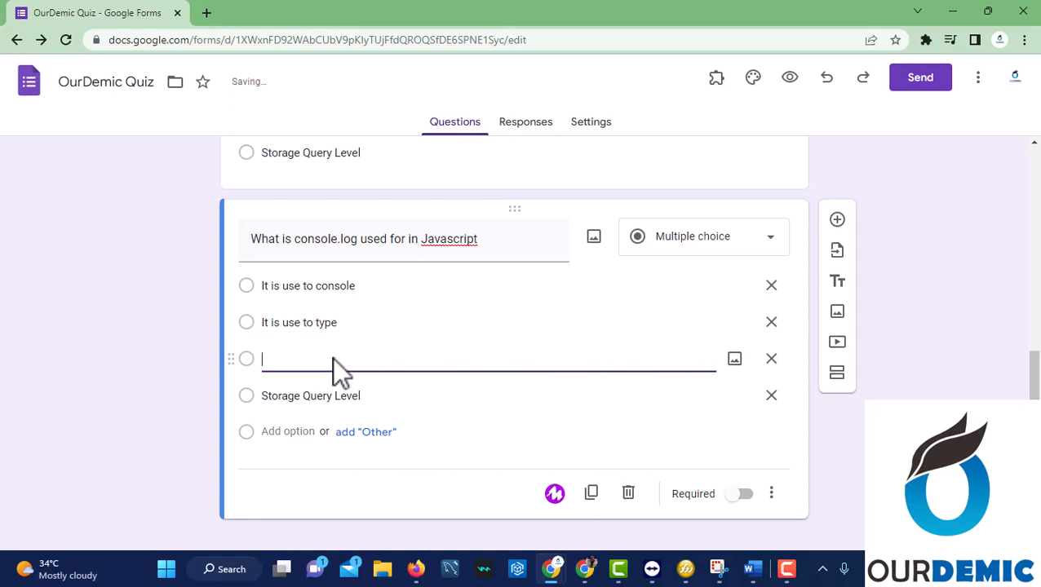
type("It is use to display output")
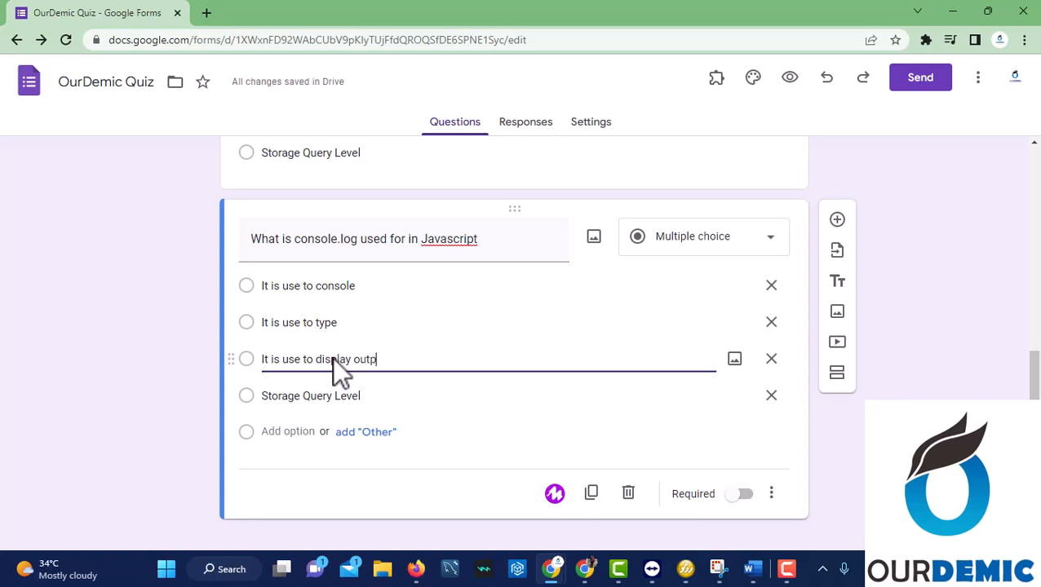
Change the fourth option to 'it is use for decoration' and finish editing the question.
left_click(339, 397)
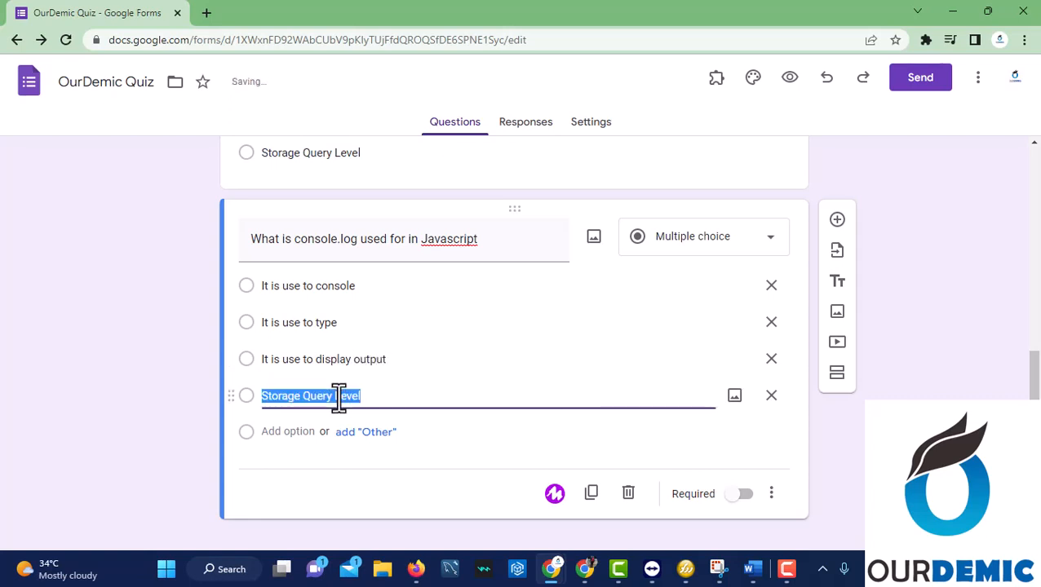
key("BackSpace")
type("it i")
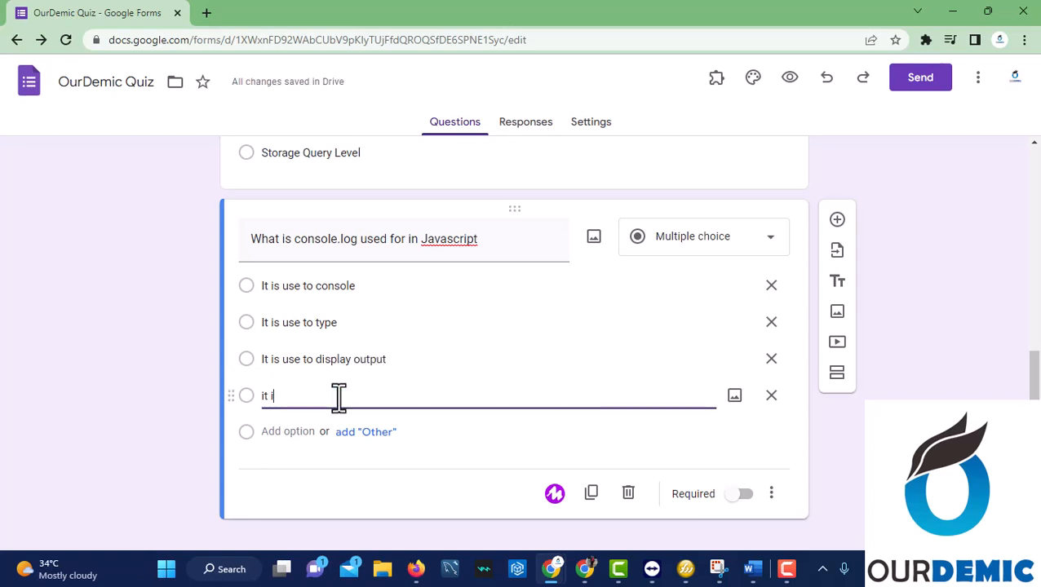
type("s use fo")
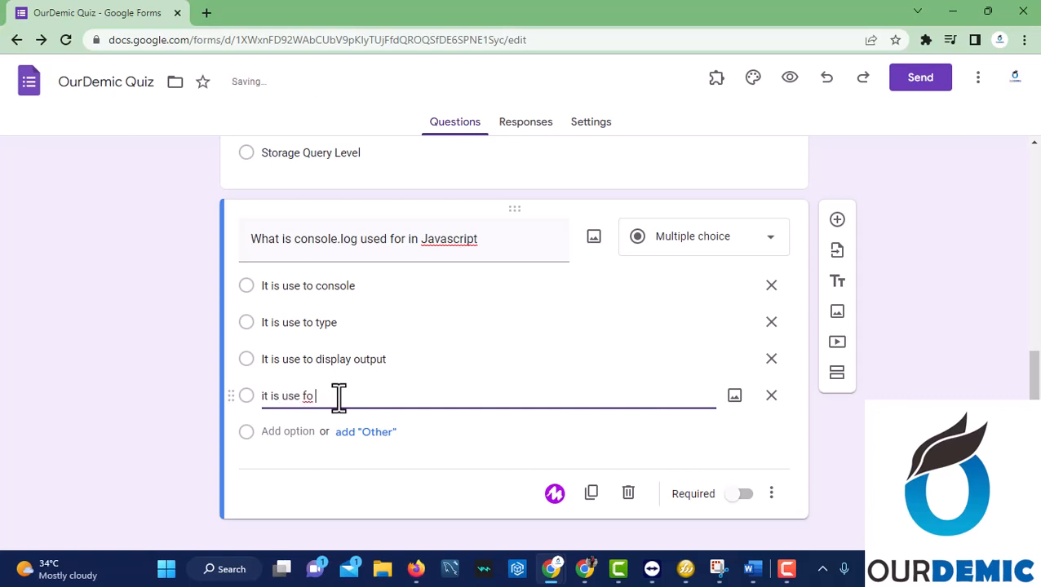
type("r deb")
type("oration")
left_click(139, 373)
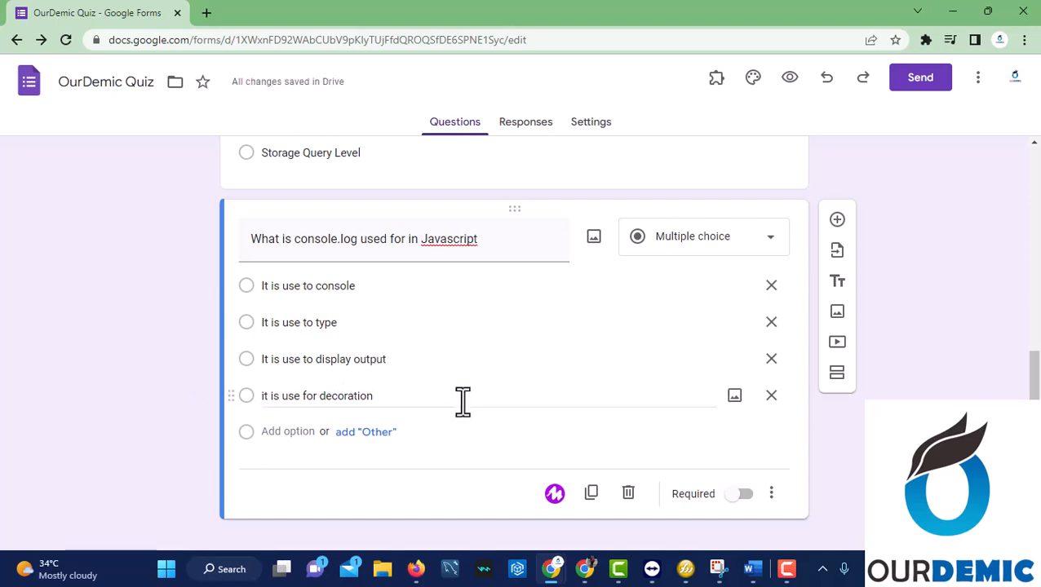
Turn on the Required toggle for the SQL-meaning and console.log questions.
scroll(465, 374, "up", 8)
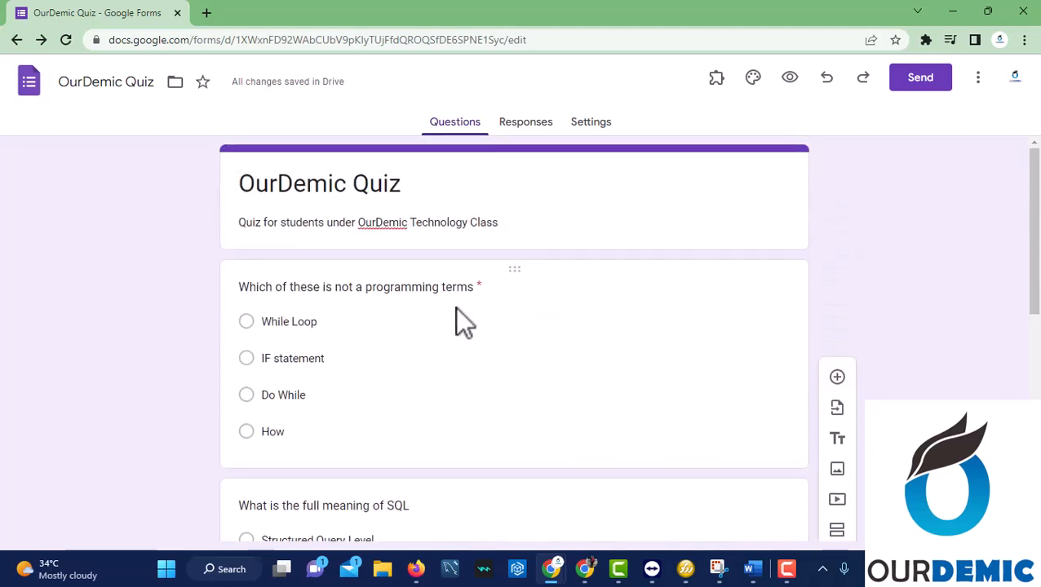
scroll(460, 376, "down", 8)
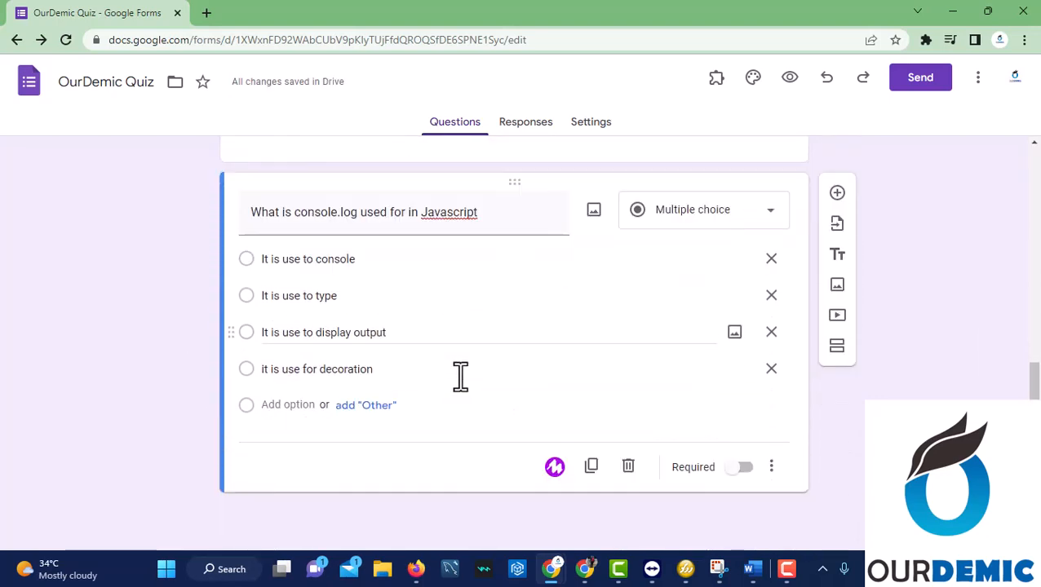
scroll(460, 376, "up", 8)
scroll(460, 376, "down", 5)
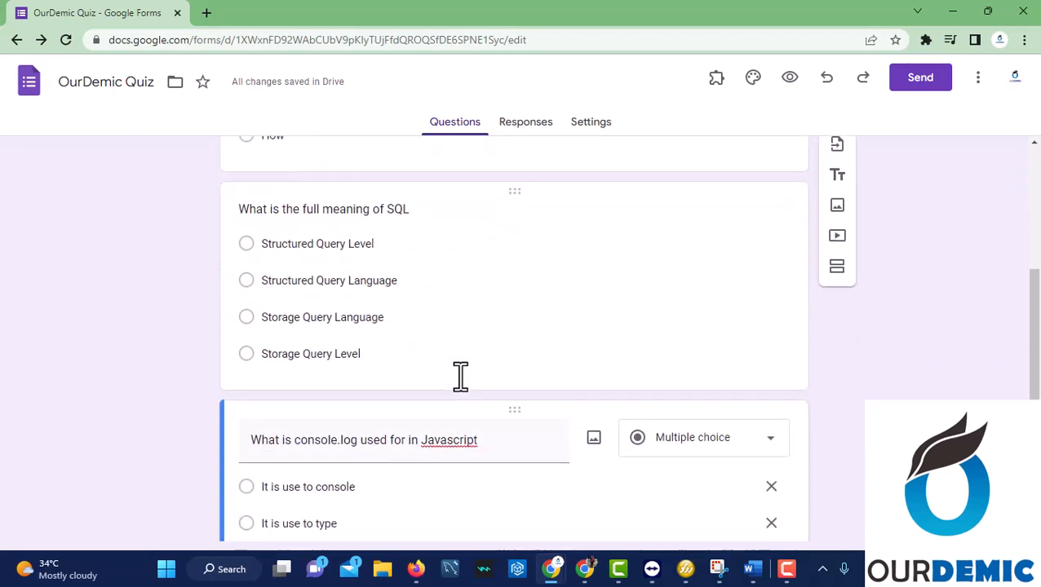
scroll(460, 376, "down", 2)
left_click(674, 238)
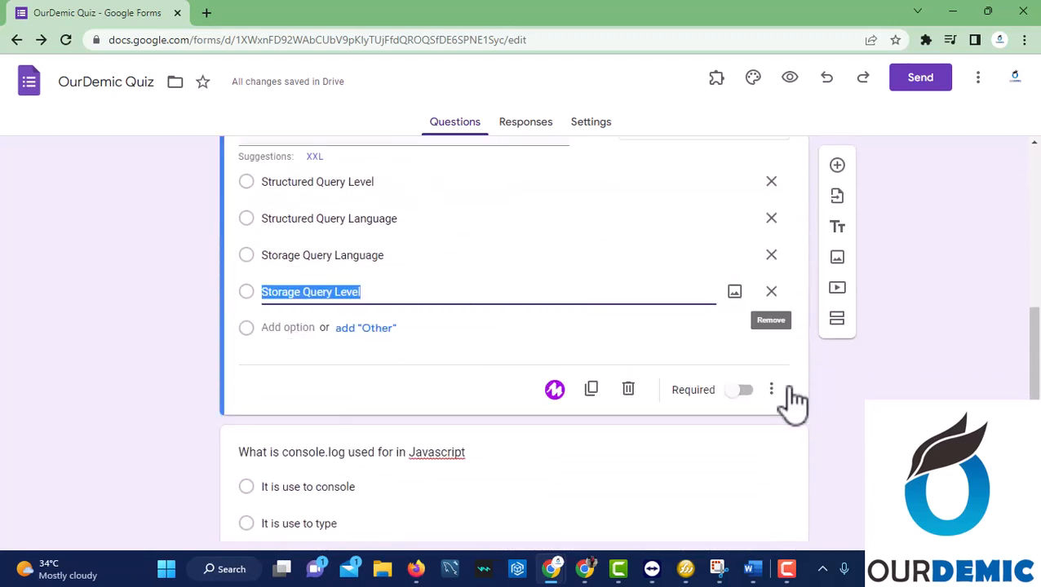
left_click(743, 390)
scroll(613, 409, "down", 2)
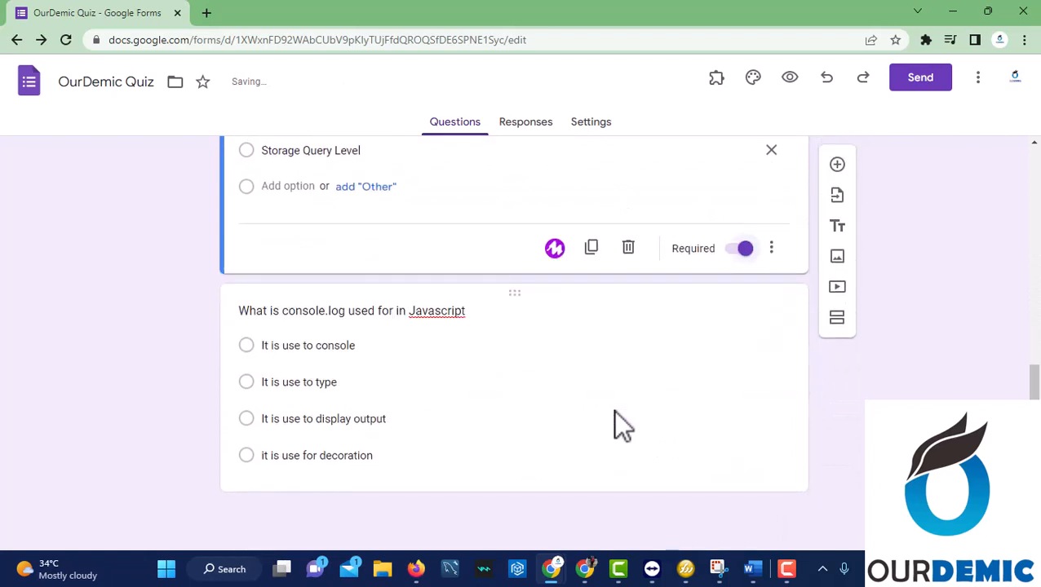
left_click(682, 399)
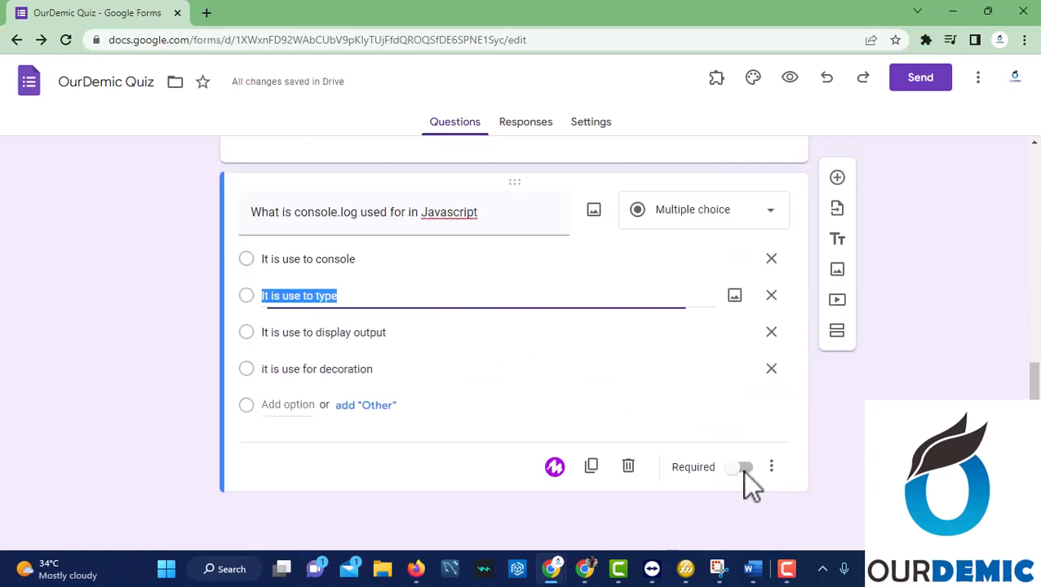
left_click(745, 466)
scroll(627, 392, "up", 10)
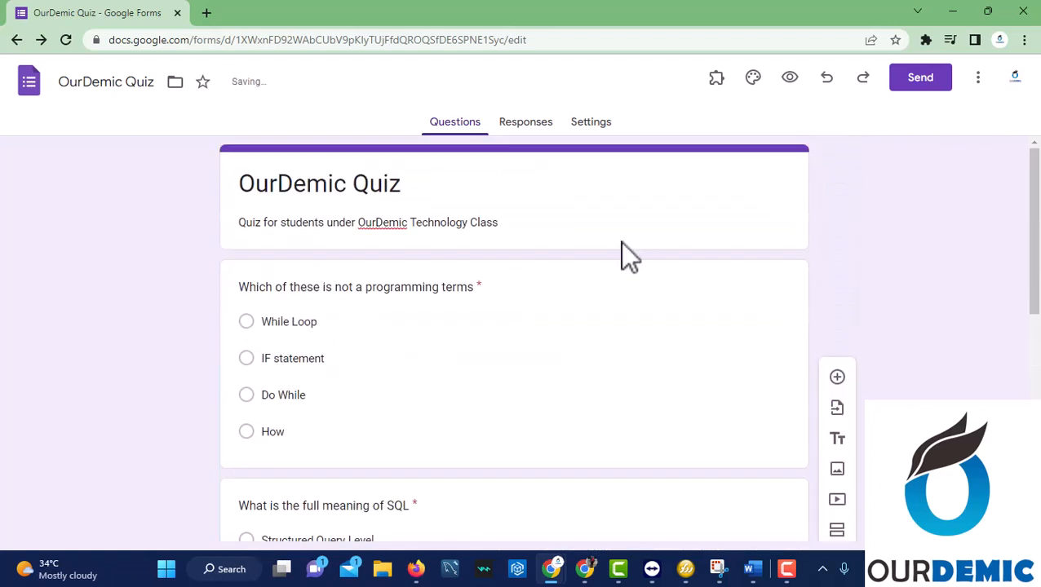
In Settings, enable Make this a quiz and release grades immediately after each submission.
left_click(584, 132)
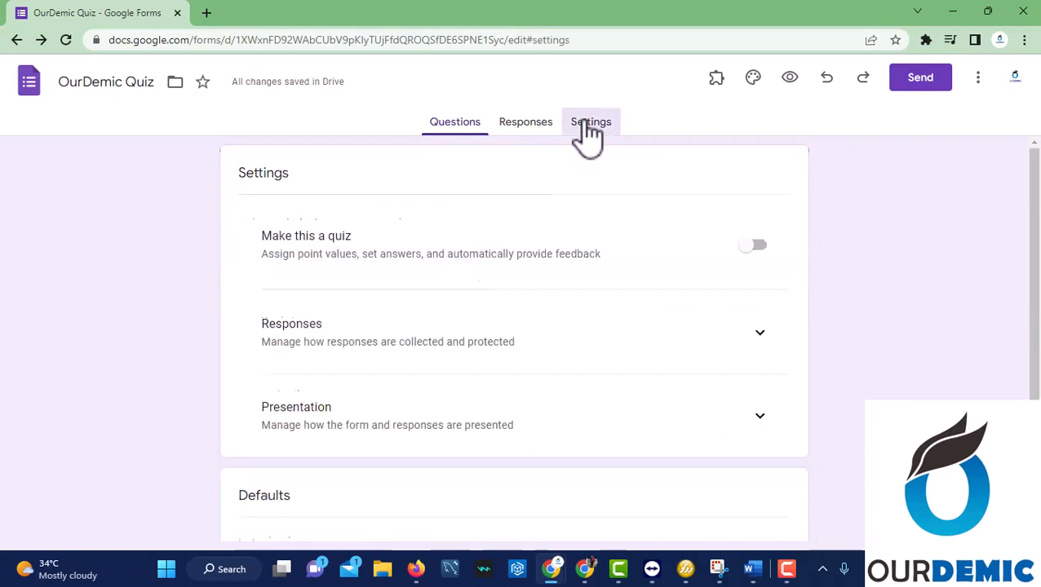
left_click(758, 247)
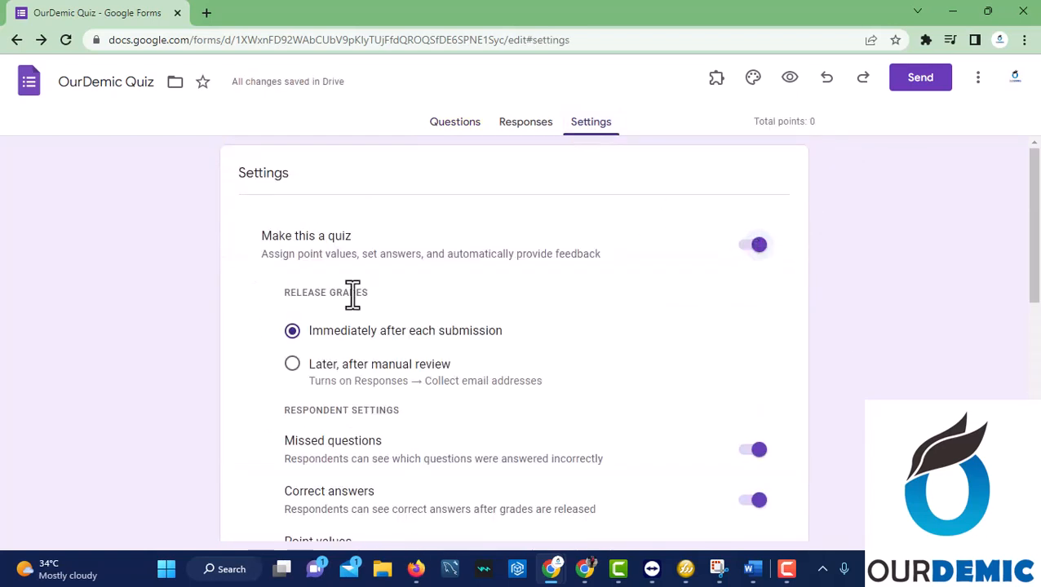
scroll(441, 375, "down", 1)
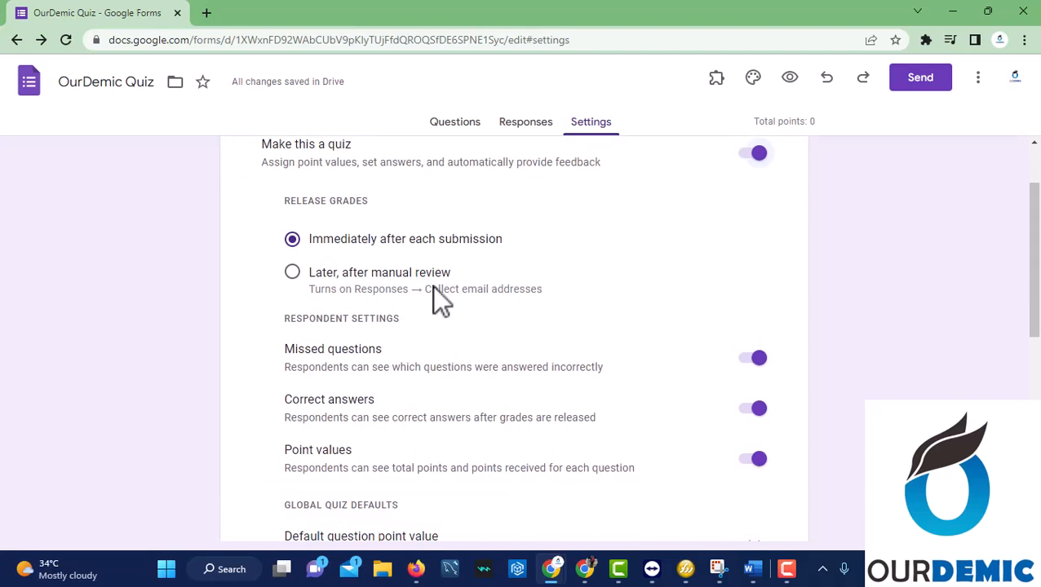
left_click(292, 272)
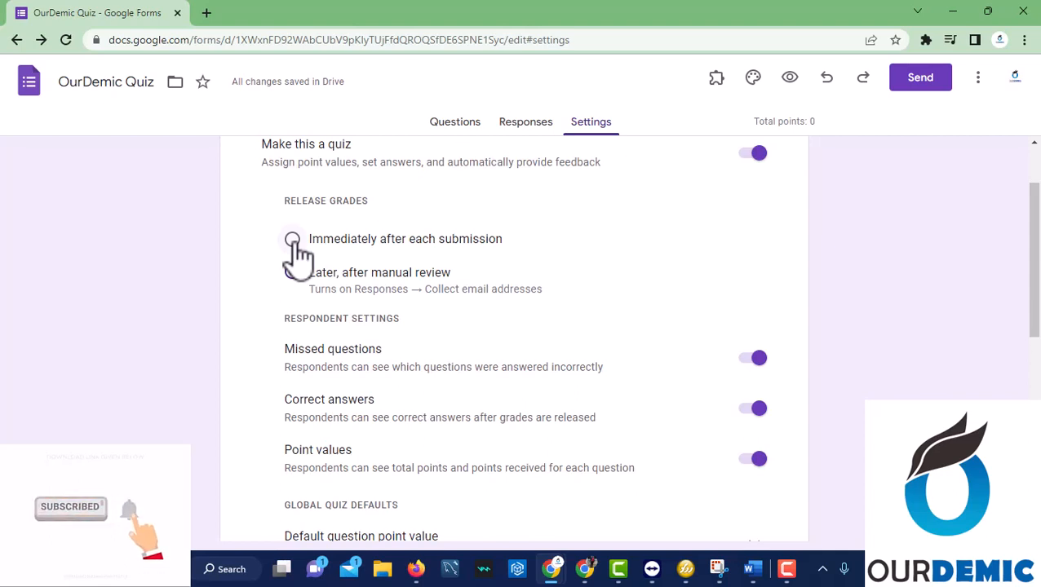
left_click(294, 240)
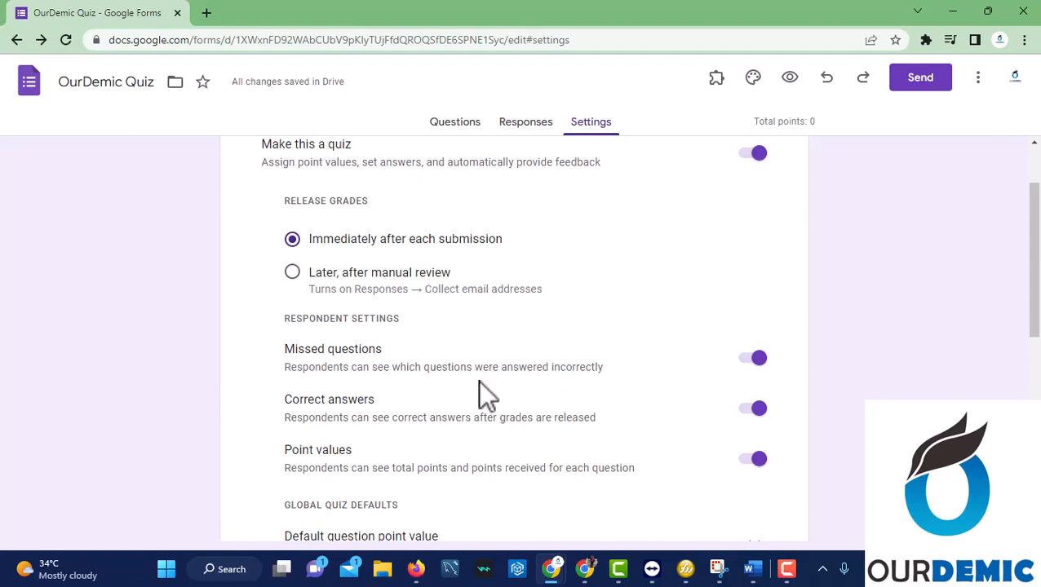
scroll(369, 231, "down", 2)
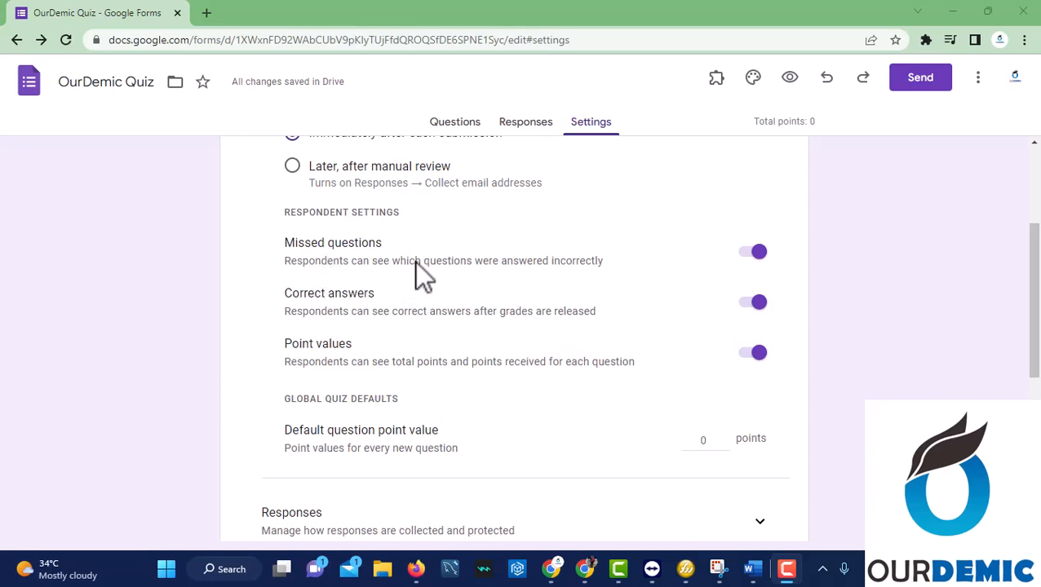
left_click(750, 252)
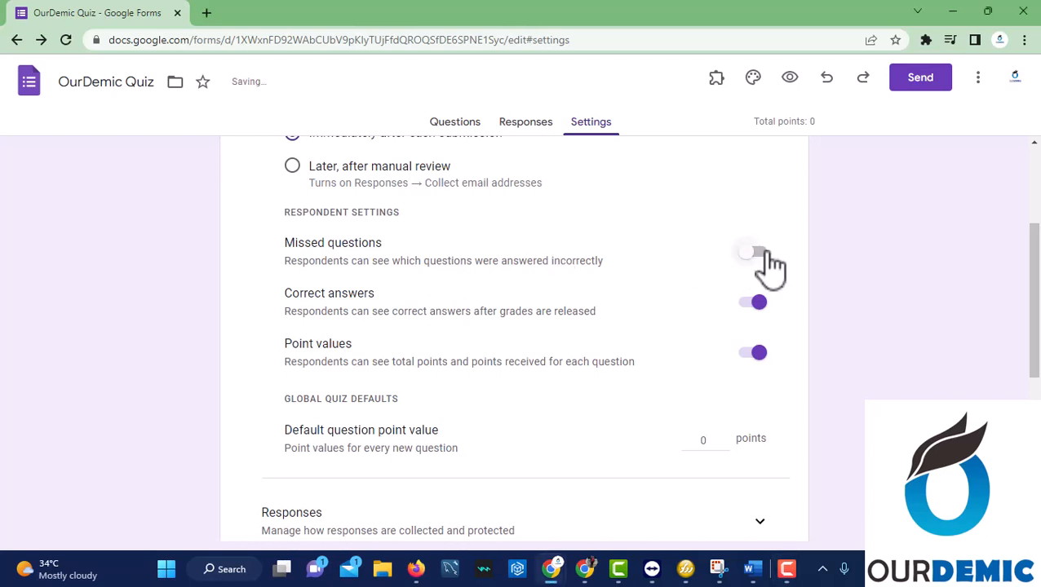
left_click(766, 262)
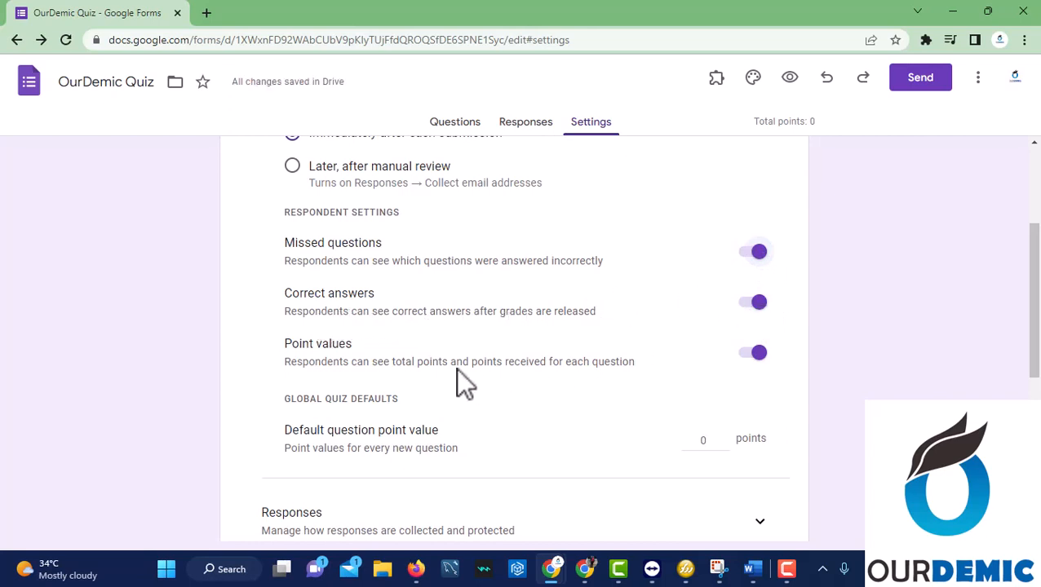
scroll(455, 367, "down", 1)
scroll(511, 365, "down", 1)
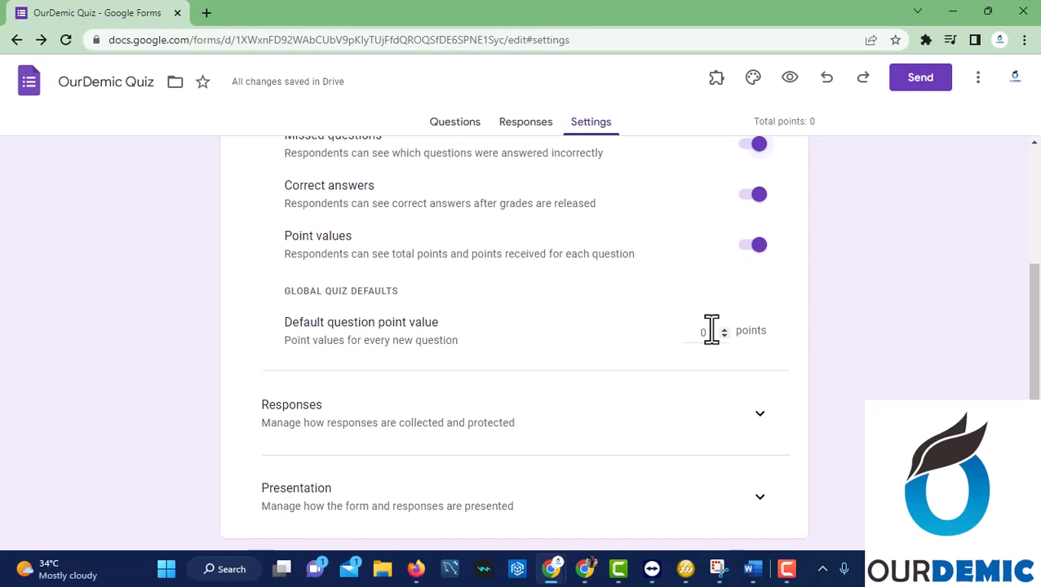
scroll(335, 249, "down", 3)
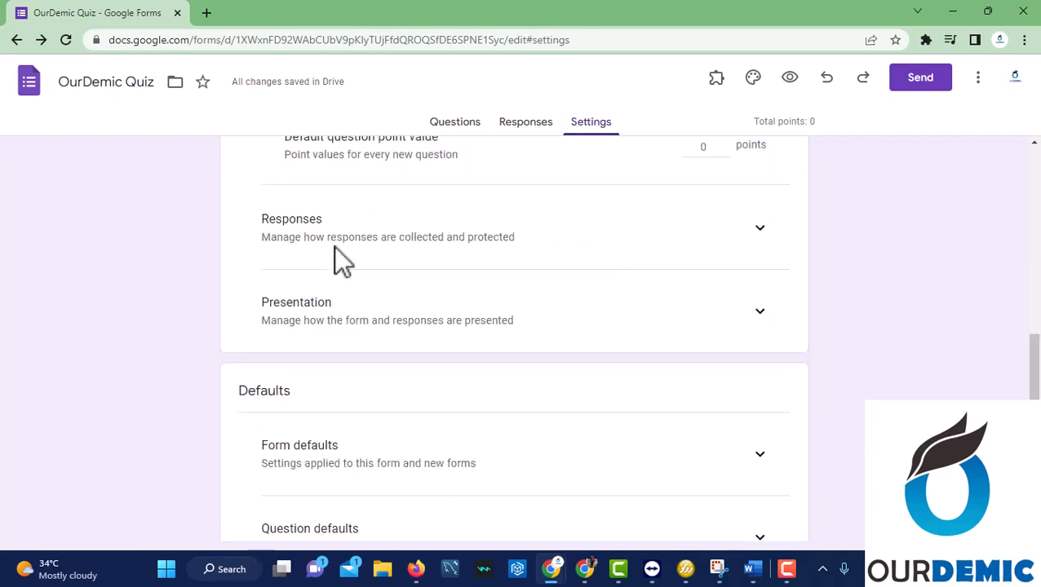
Expand and collapse the Responses and Presentation settings sections without changing anything.
left_click(759, 228)
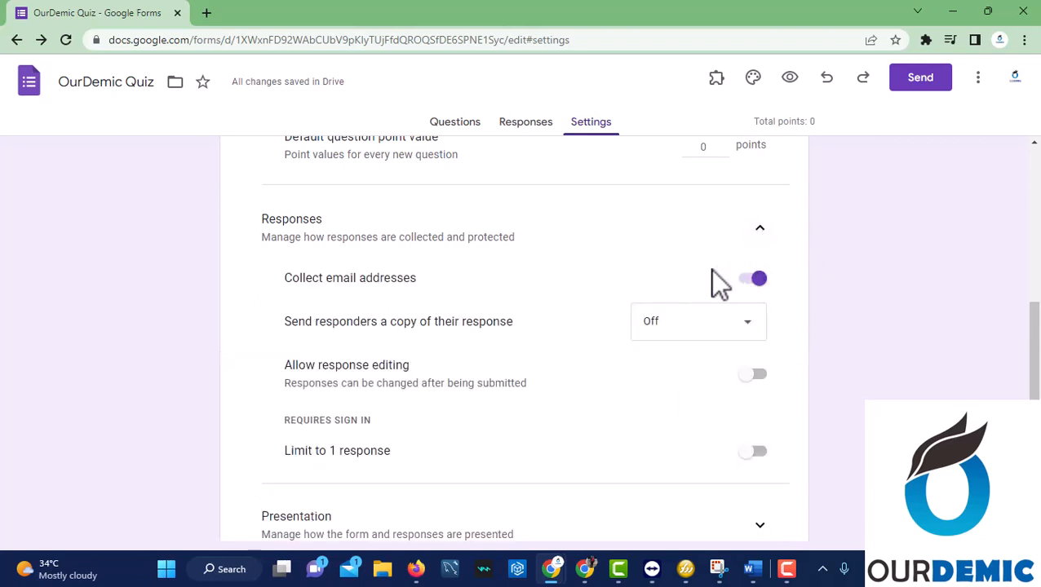
left_click(759, 230)
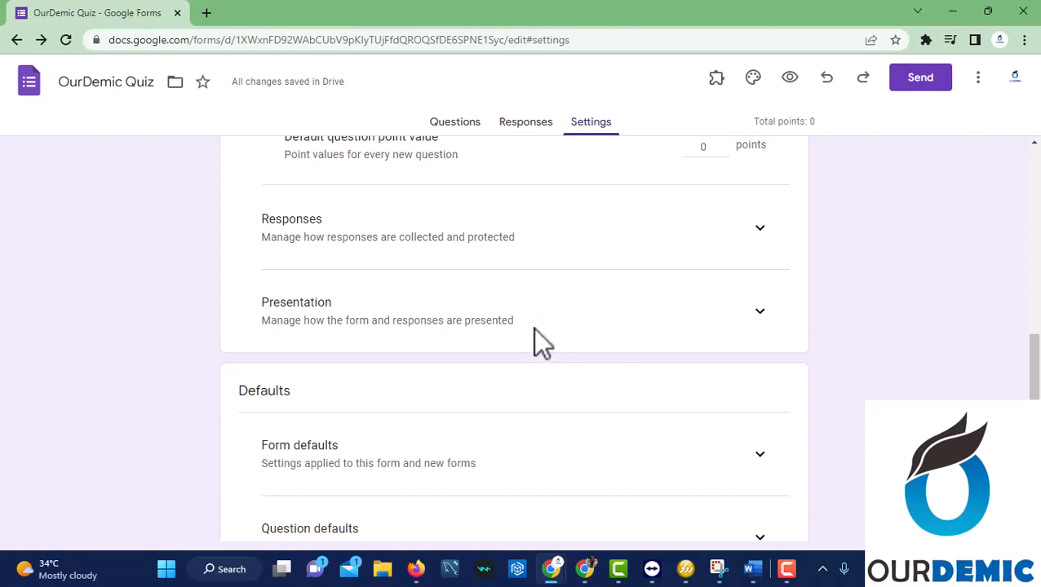
left_click(757, 313)
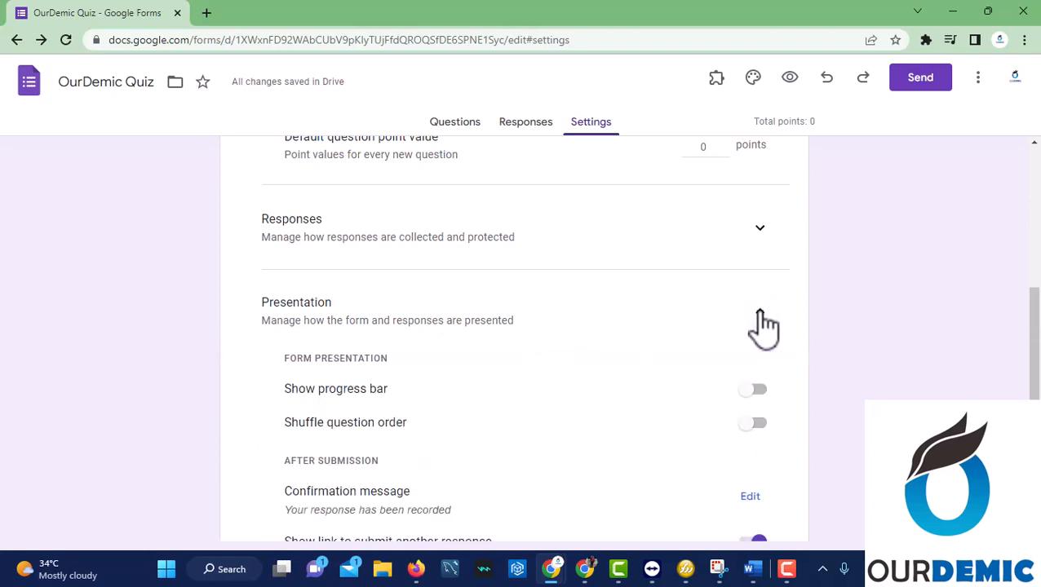
scroll(660, 401, "down", 2)
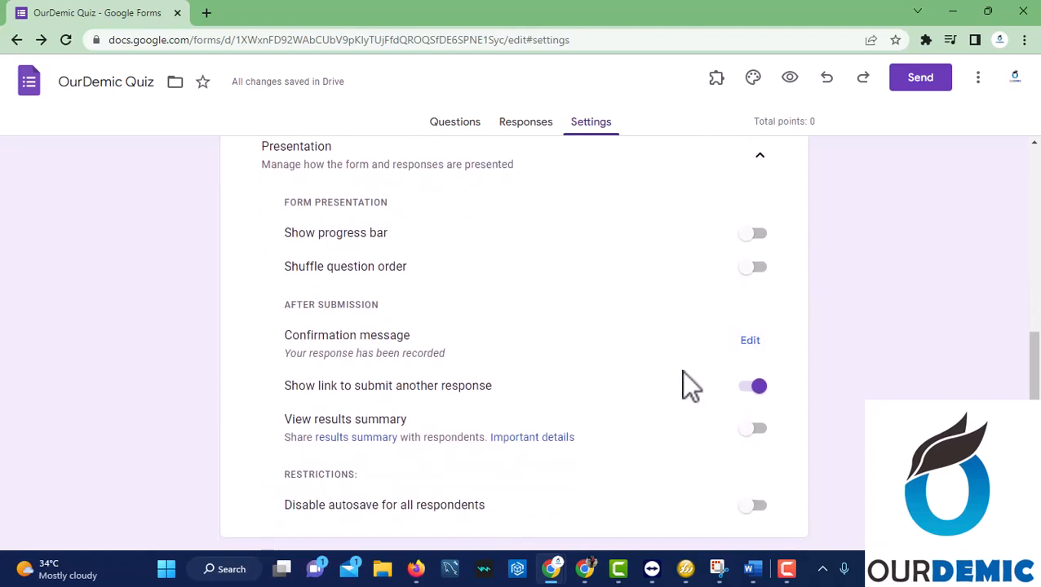
scroll(578, 418, "down", 1)
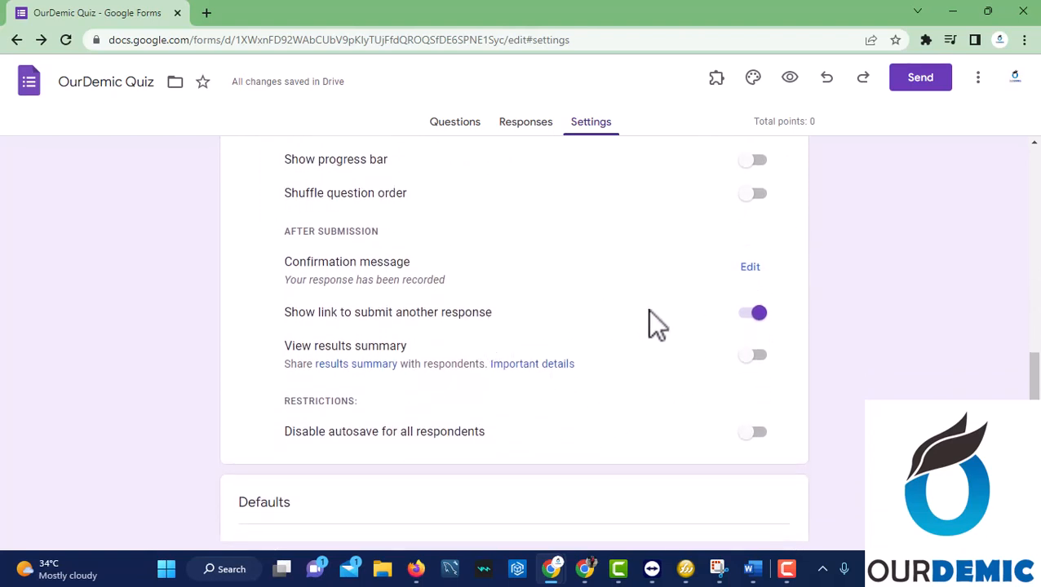
scroll(645, 351, "up", 3)
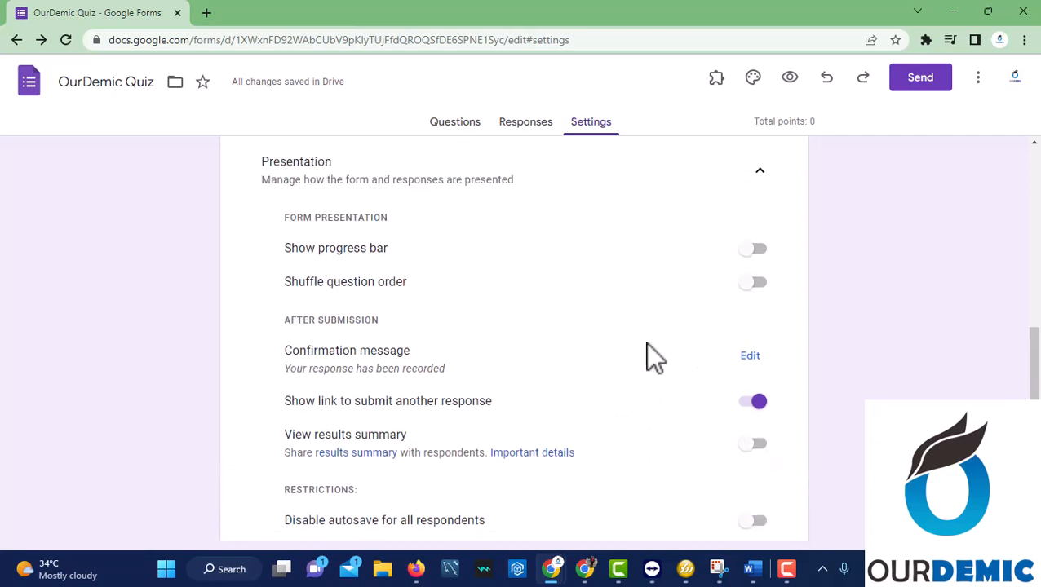
left_click(758, 287)
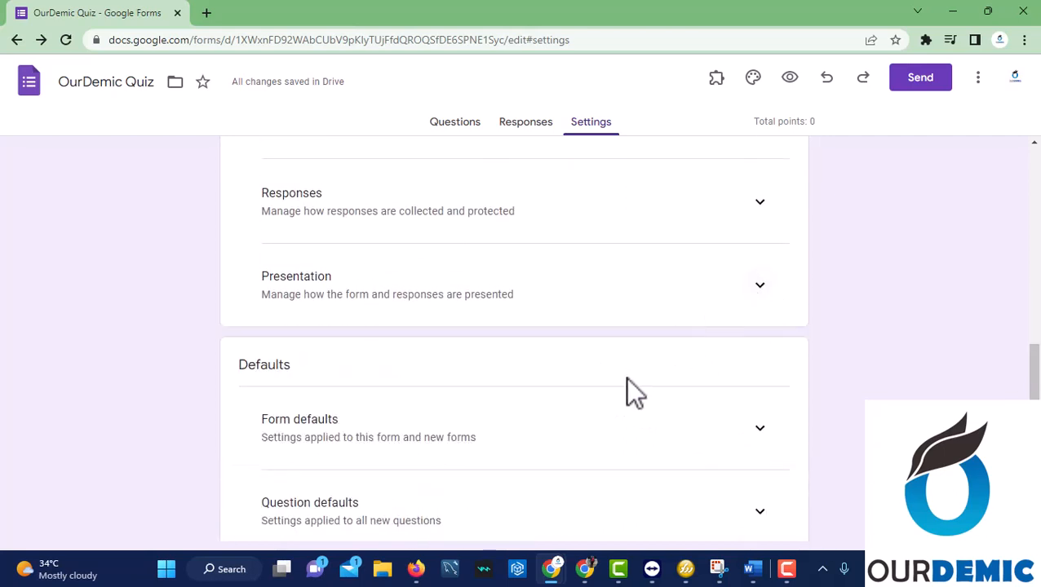
scroll(630, 383, "down", 1)
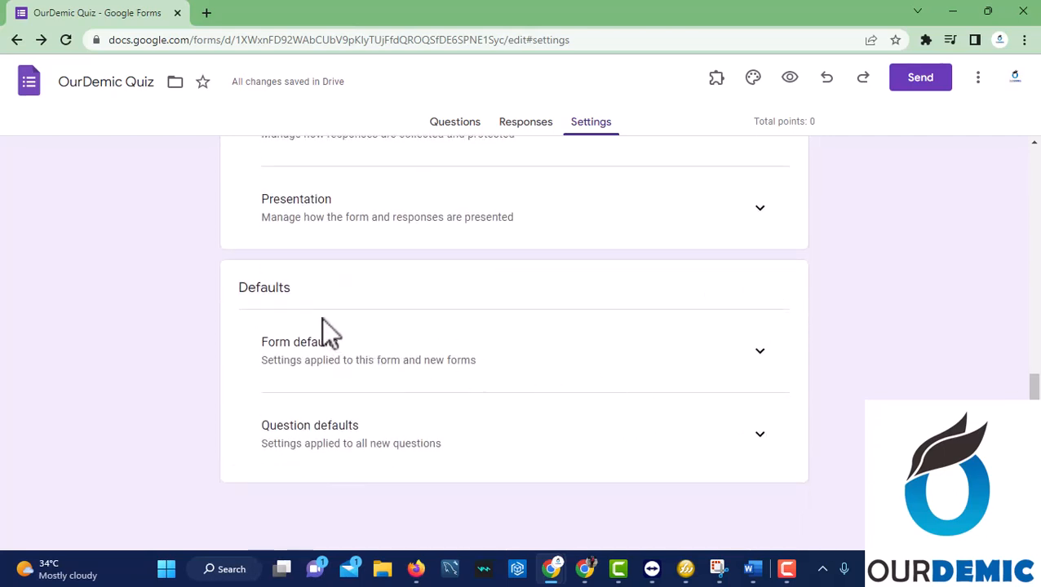
Look over Form defaults and Question defaults, then return to the Questions tab.
left_click(762, 357)
left_click(763, 356)
left_click(759, 436)
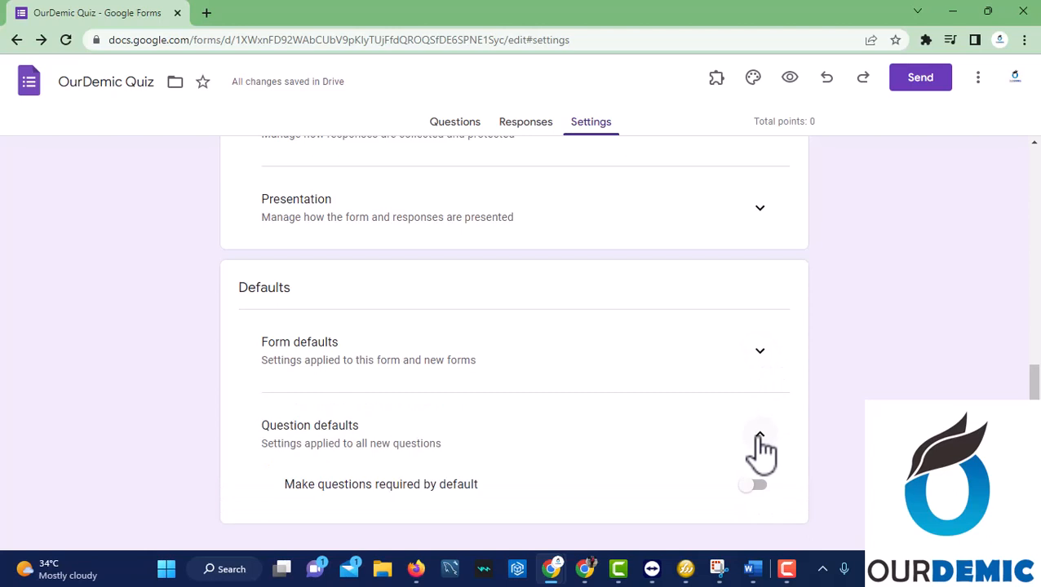
left_click(760, 445)
scroll(662, 353, "up", 10)
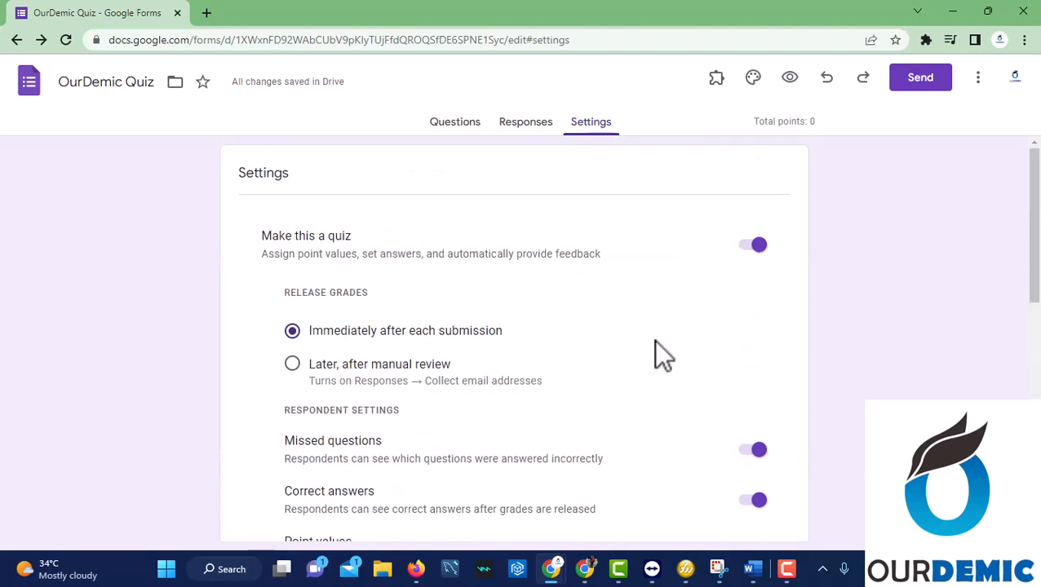
left_click(463, 123)
Set How as the correct answer worth 6 points, with feedback 'How is not a programming terms'.
scroll(513, 404, "down", 3)
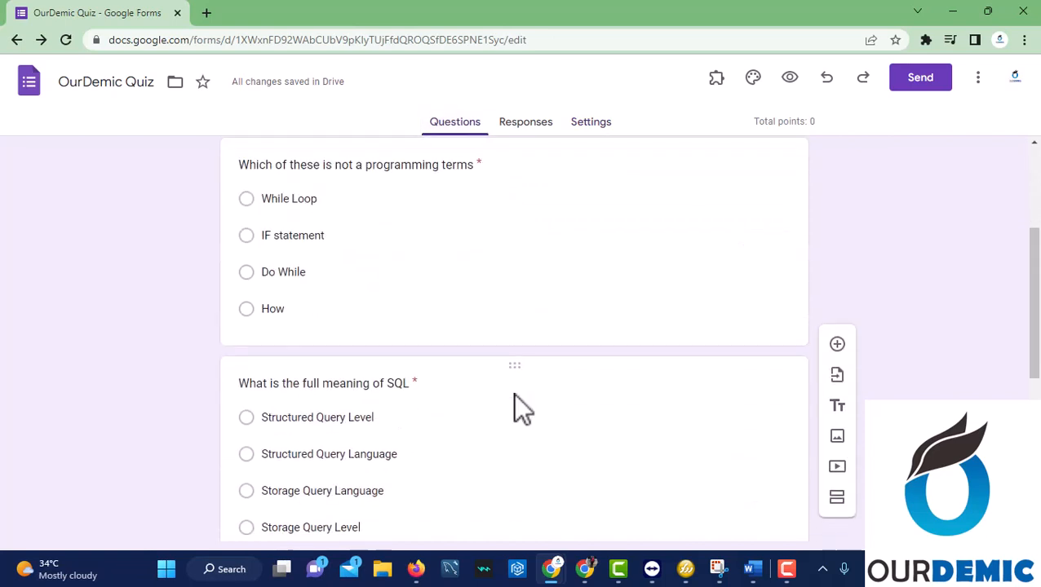
left_click(421, 292)
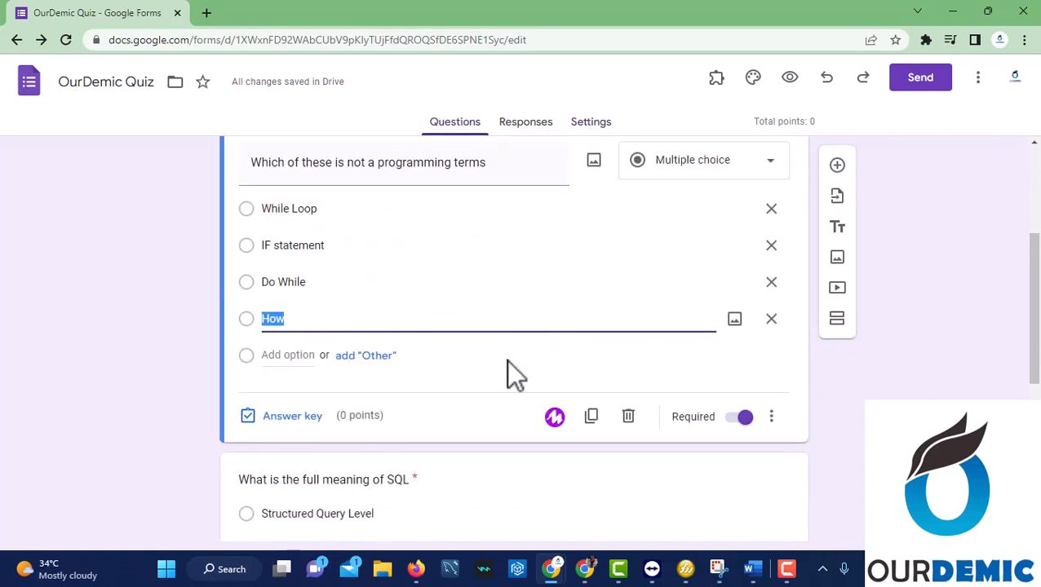
left_click(304, 420)
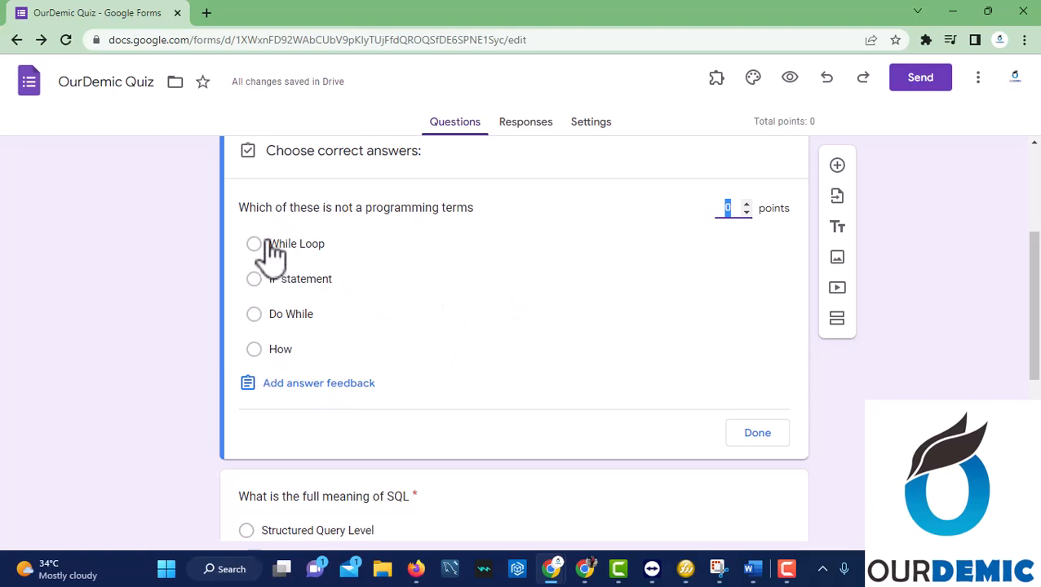
left_click(257, 351)
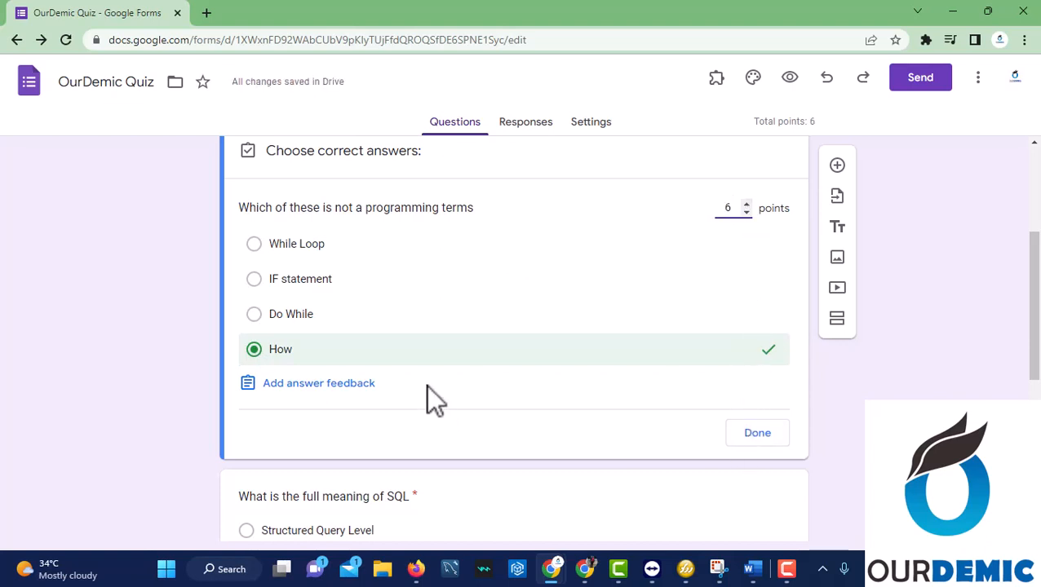
left_click(342, 385)
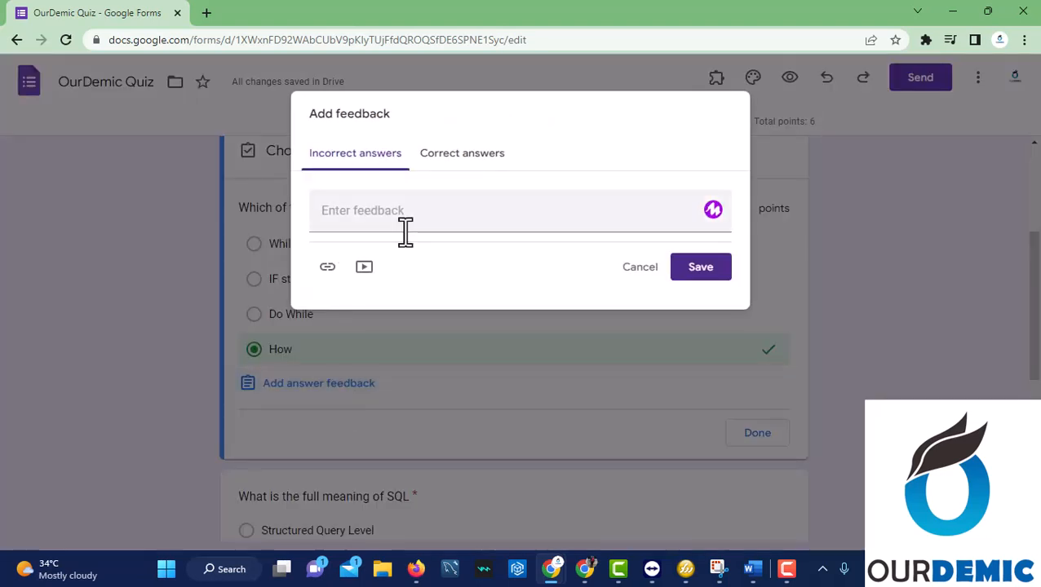
left_click(405, 225)
type("H")
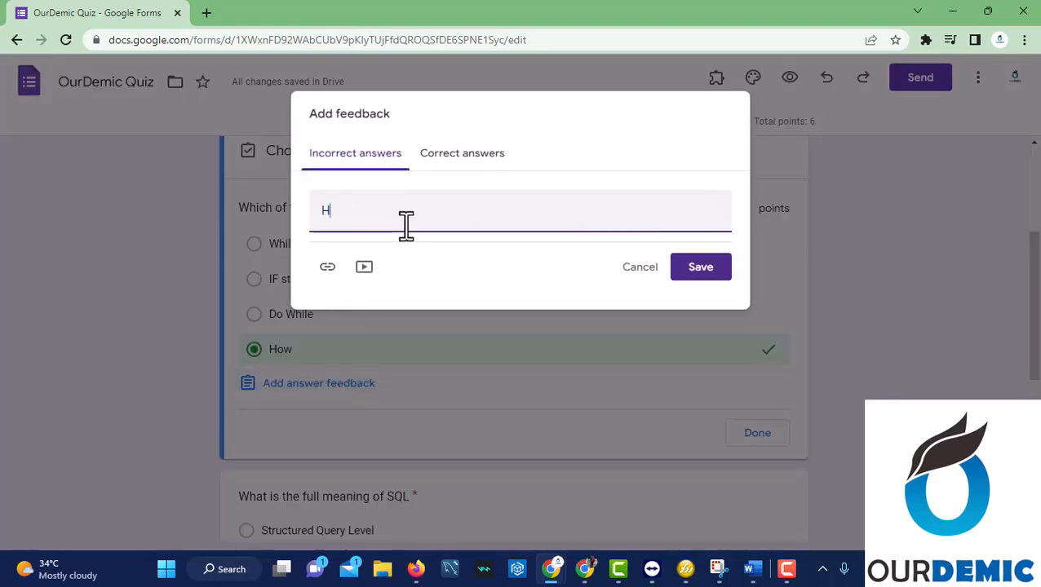
type("ow is not a programming t")
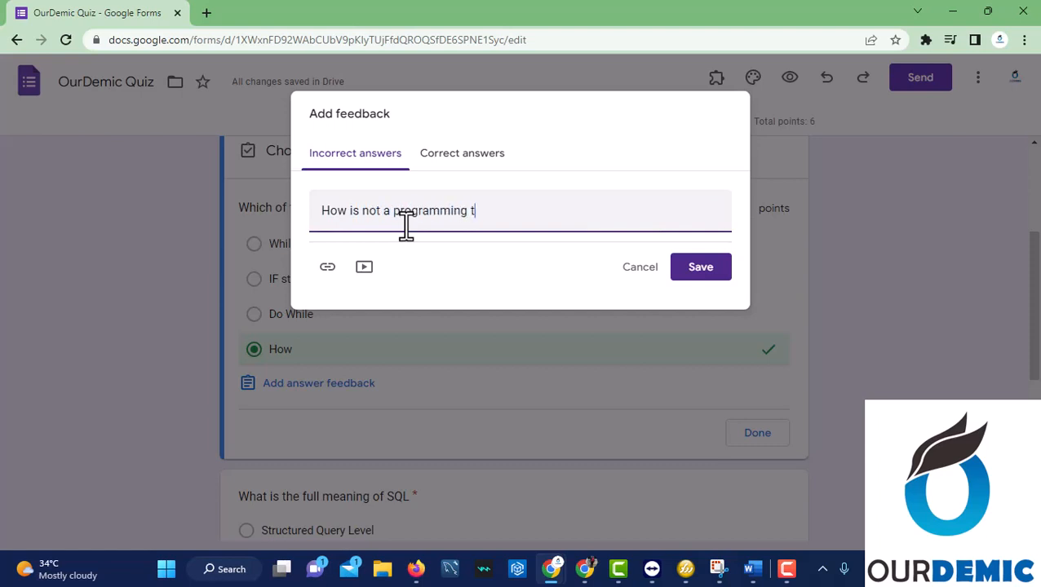
type("erms")
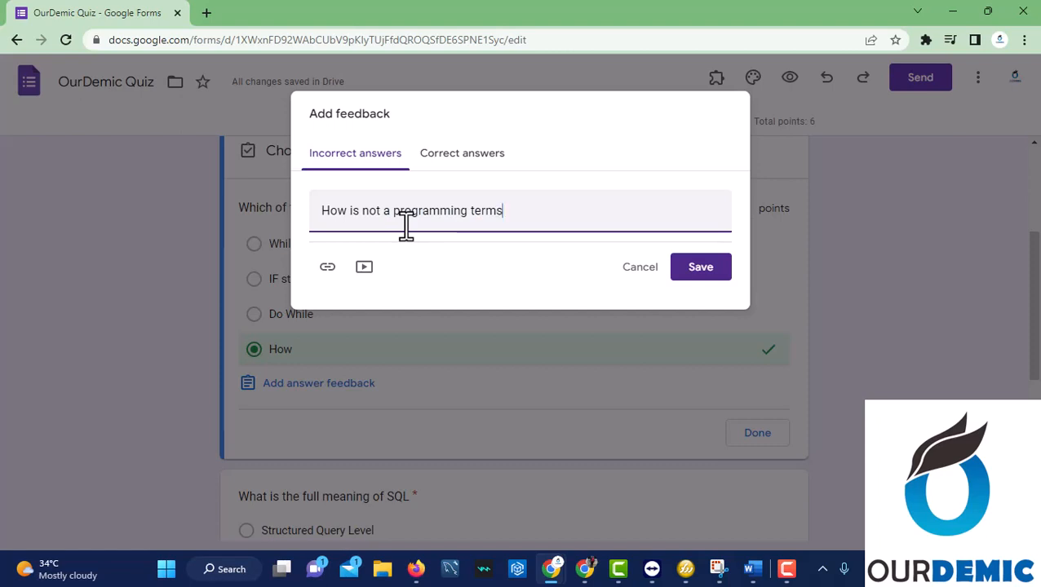
left_click(690, 273)
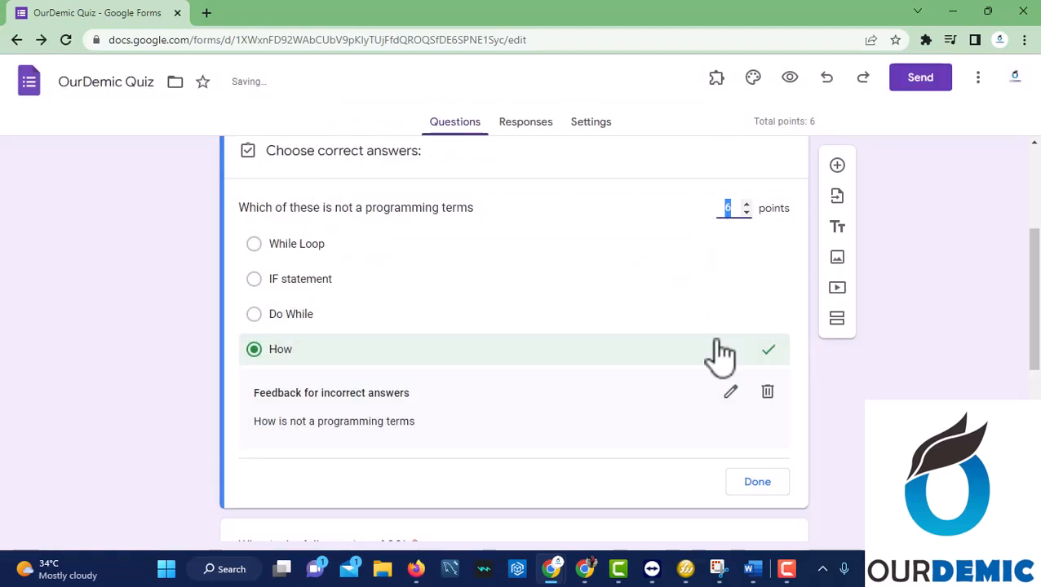
left_click(756, 485)
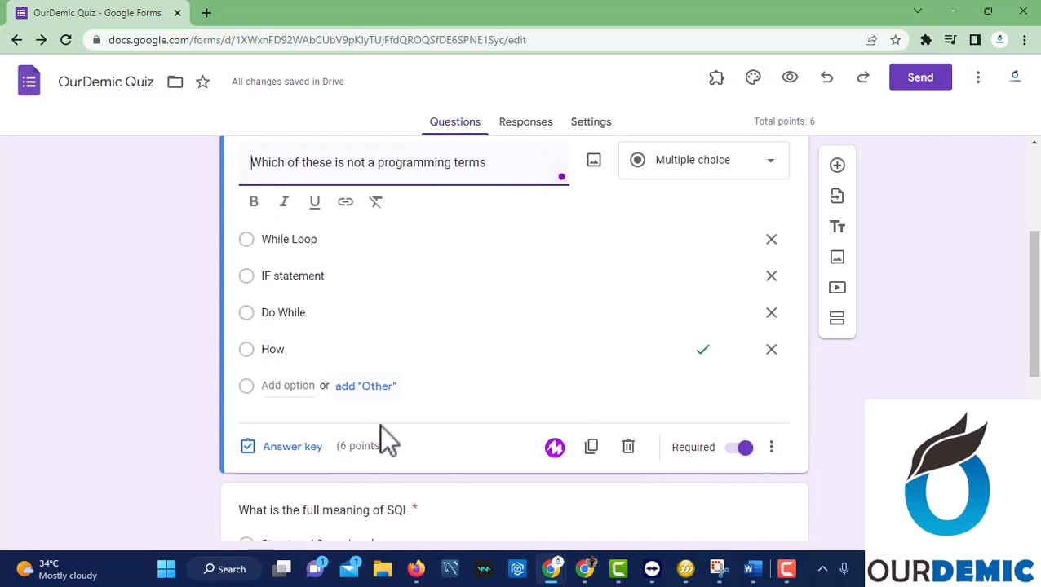
Mark Structured Query Language as the SQL question's correct answer, worth 8 points.
scroll(430, 444, "down", 5)
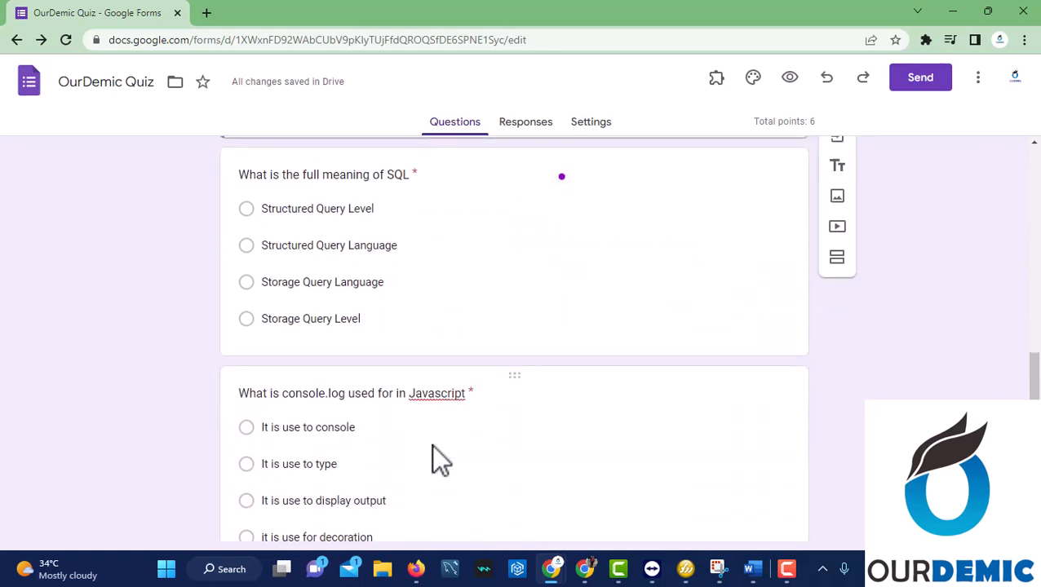
left_click(357, 164)
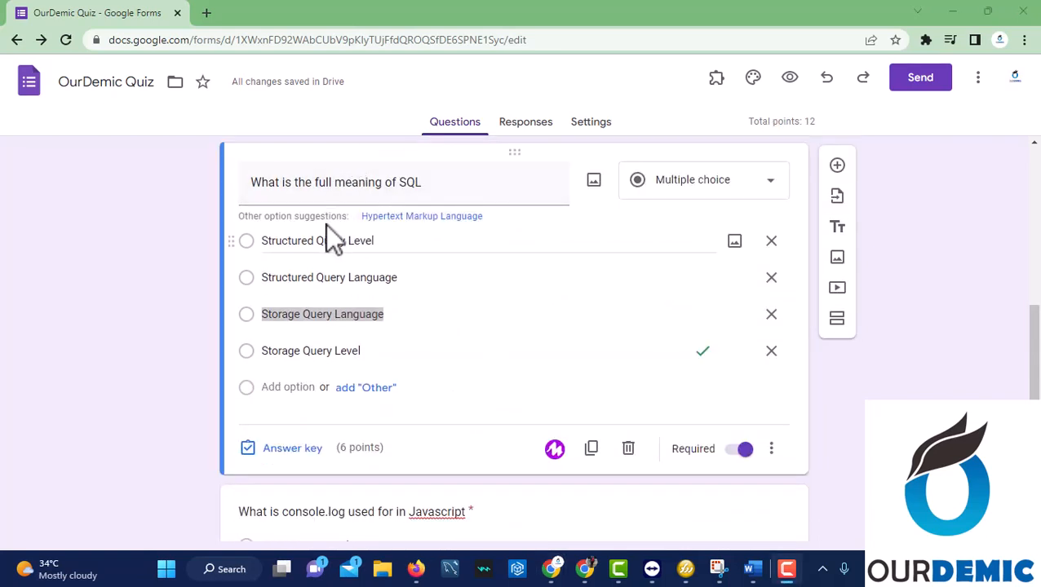
left_click(247, 276)
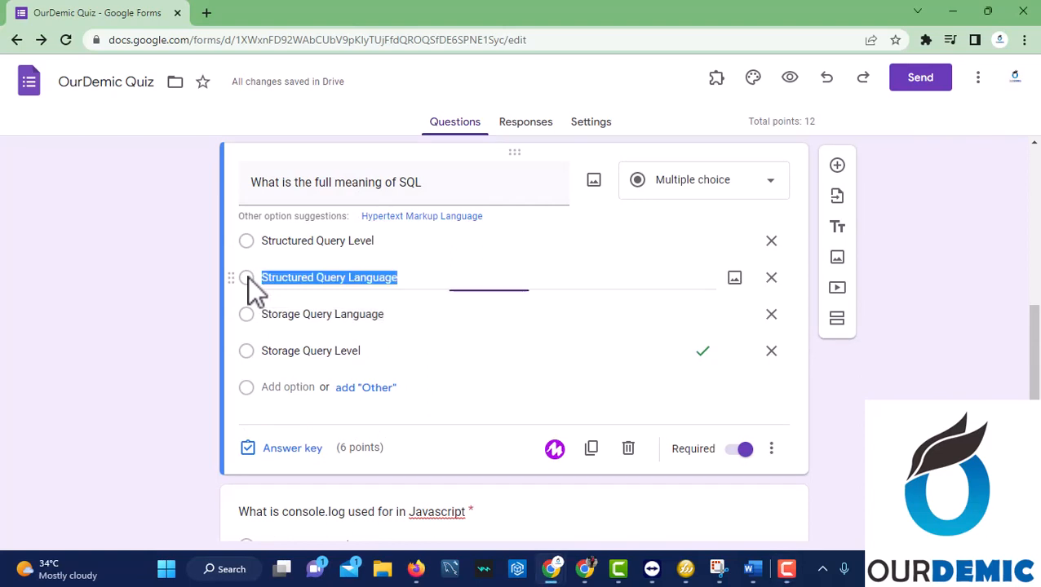
left_click(286, 450)
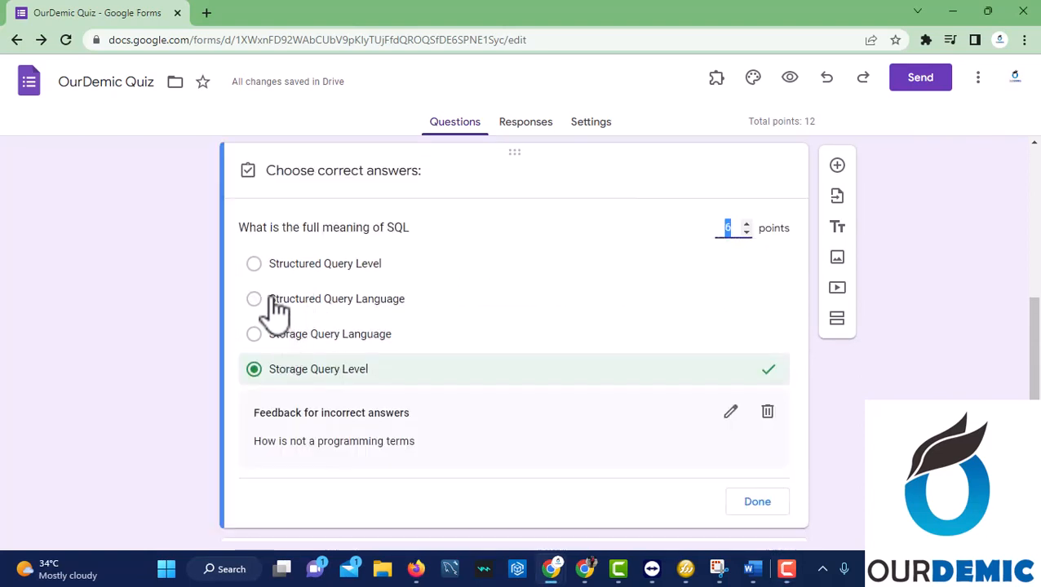
left_click(274, 300)
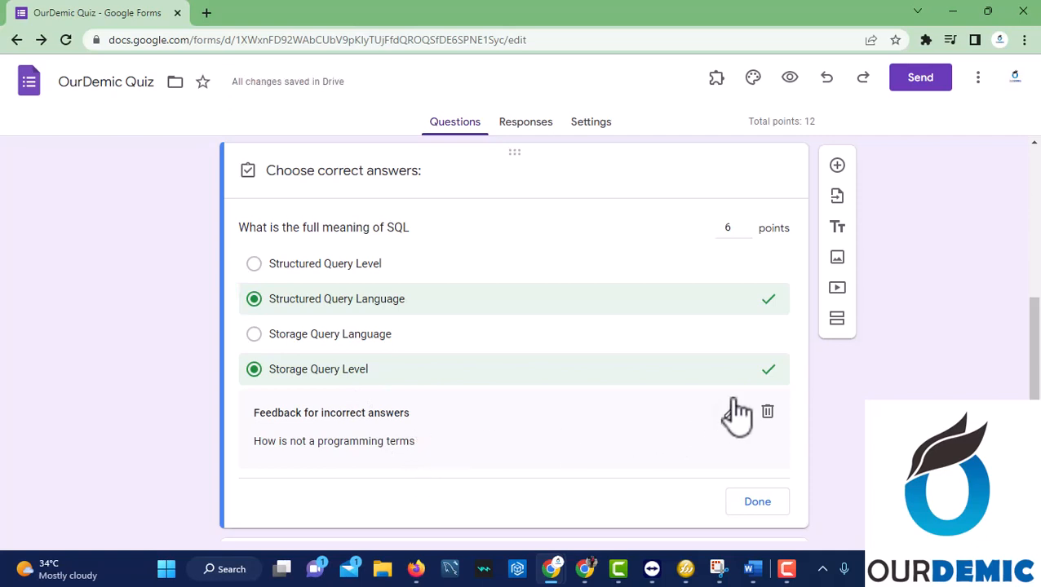
left_click(745, 223)
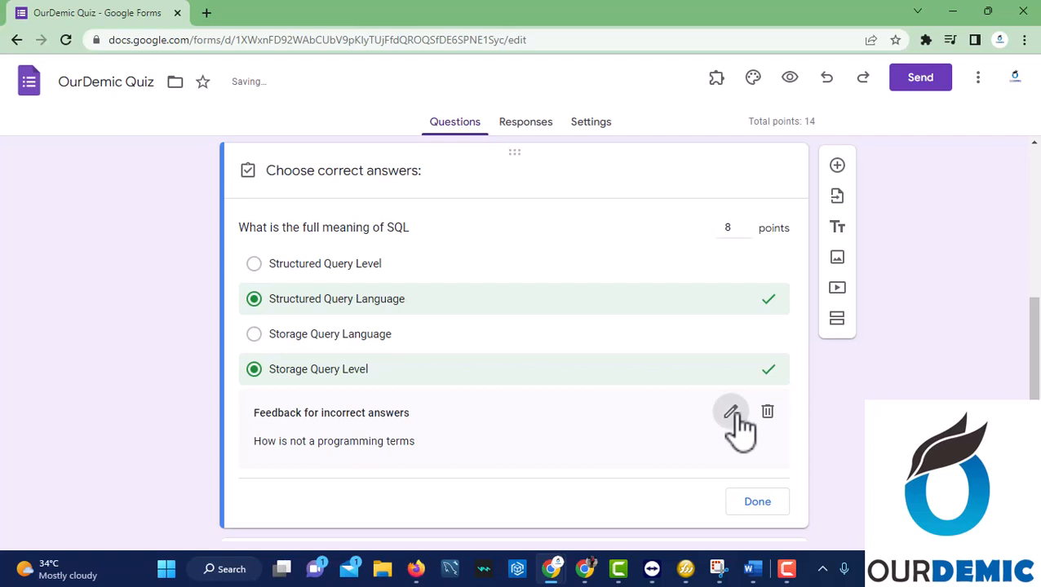
Change the incorrect-answer feedback to 'The answer is Structured Query Language'.
left_click(734, 416)
left_click_drag(518, 216, 324, 210)
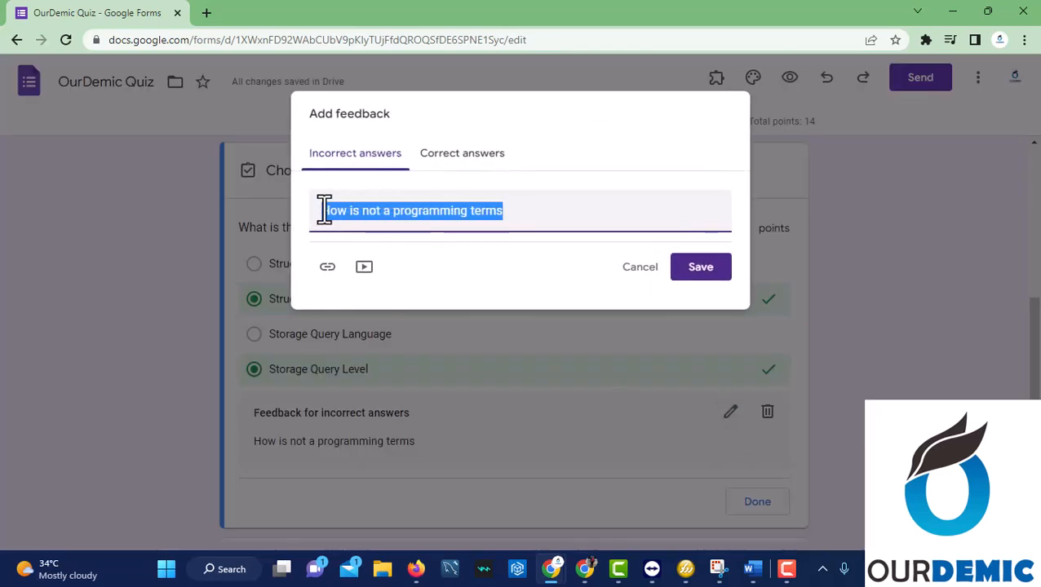
key("BackSpace")
type("The ")
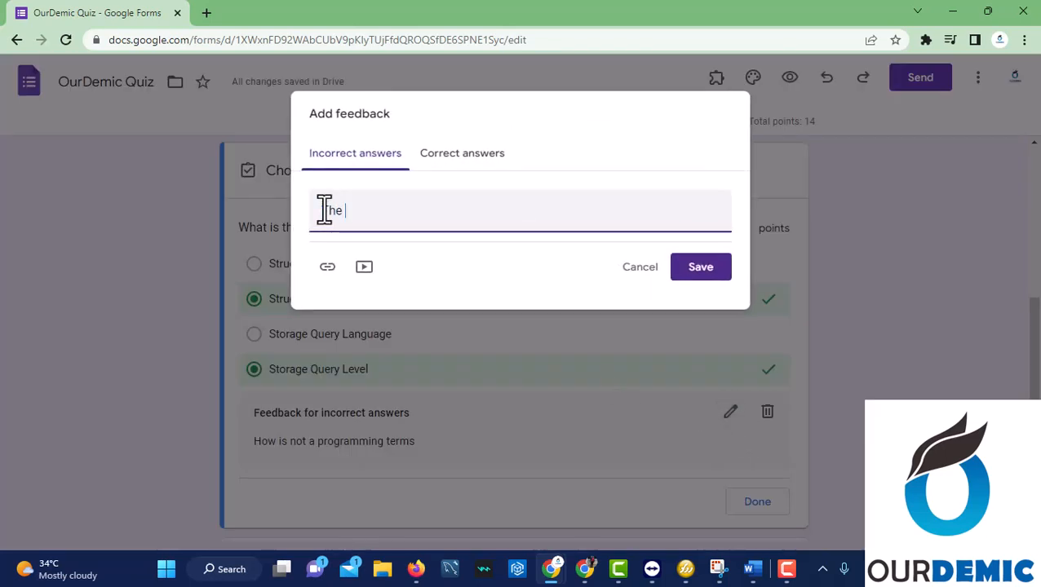
type("anser")
key("BackSpace")
key("BackSpace")
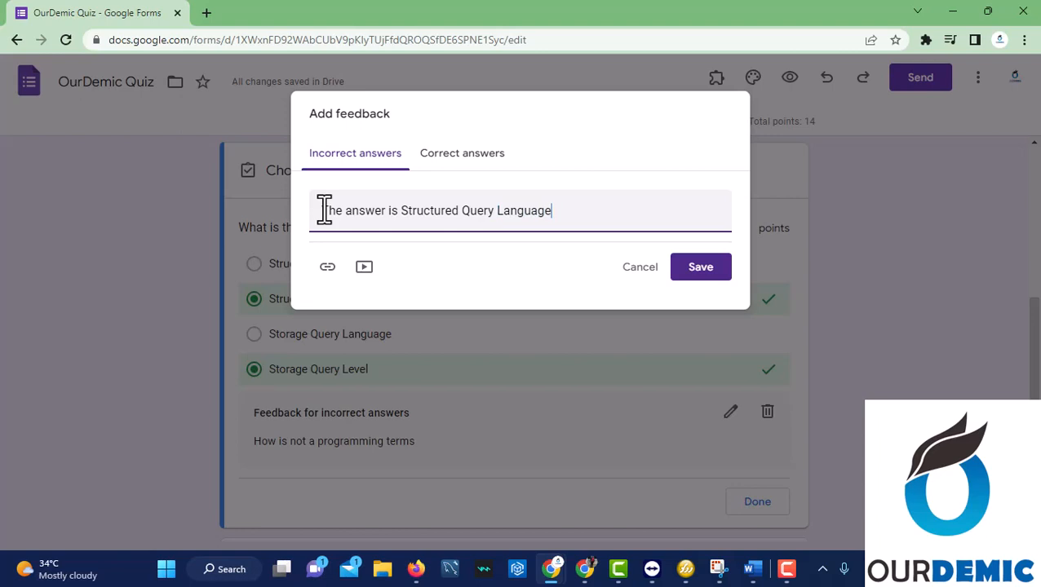
left_click(700, 272)
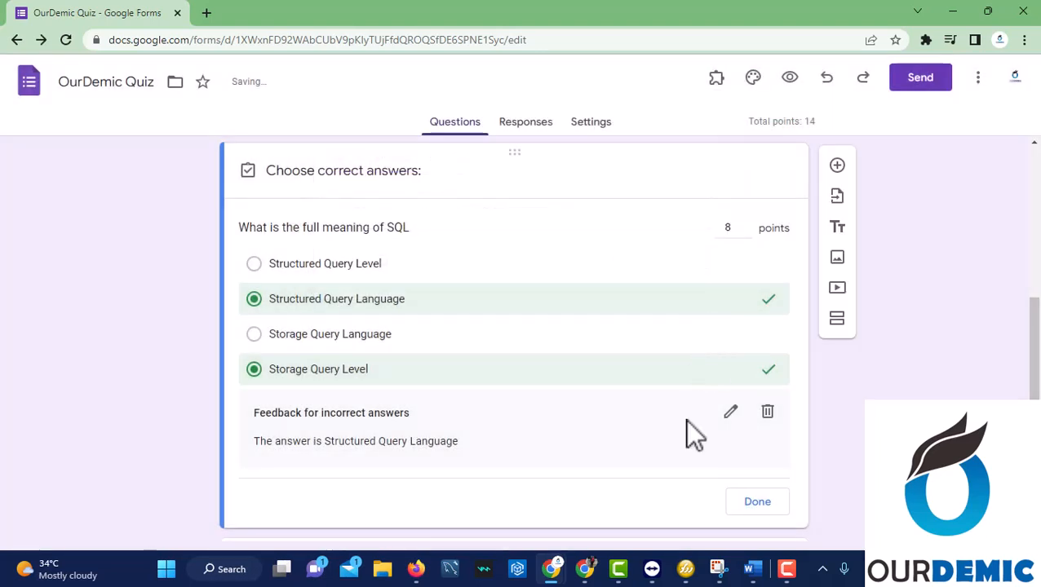
Unmark Storage Query Level as a correct answer and close the answer key.
scroll(684, 420, "down", 1)
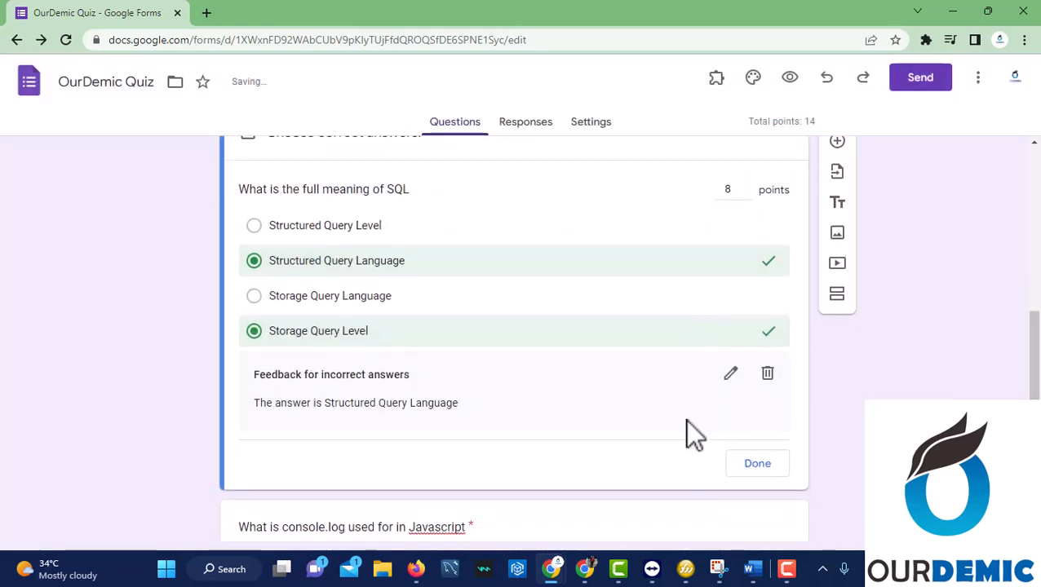
left_click(255, 332)
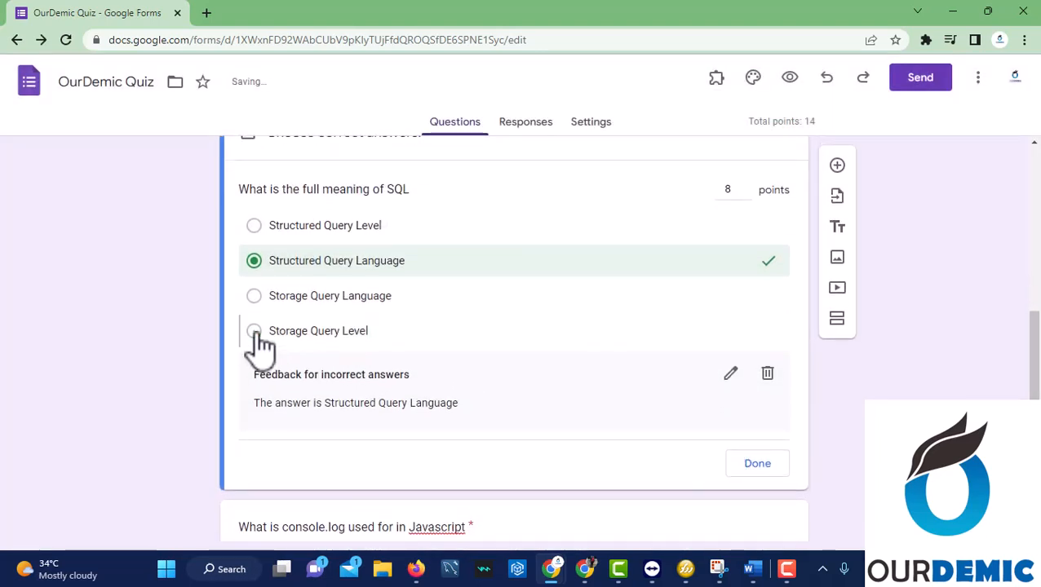
left_click(759, 465)
scroll(497, 413, "down", 2)
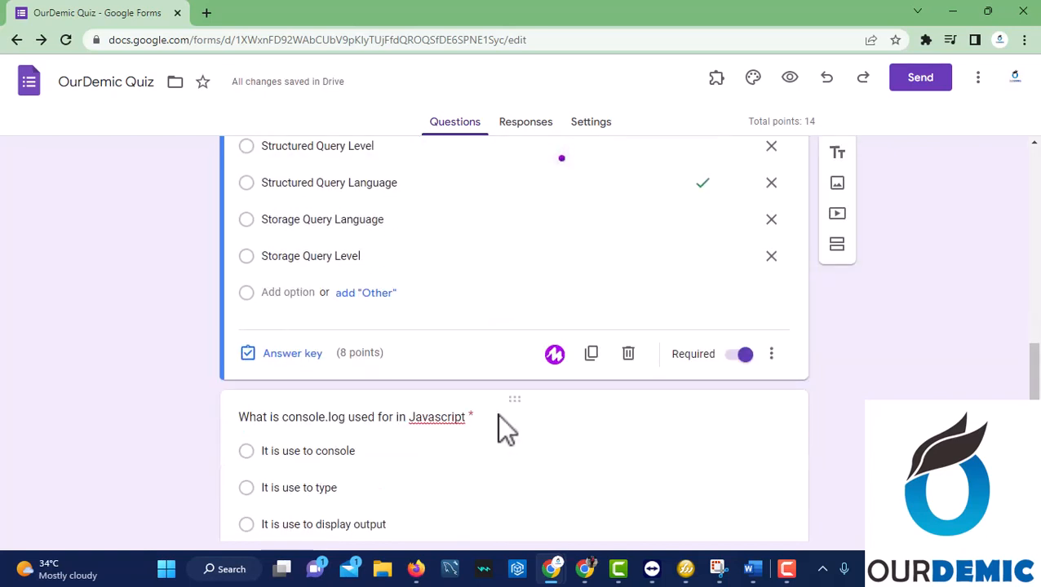
Keep the console.log question's answer key at 5 points.
scroll(497, 414, "down", 3)
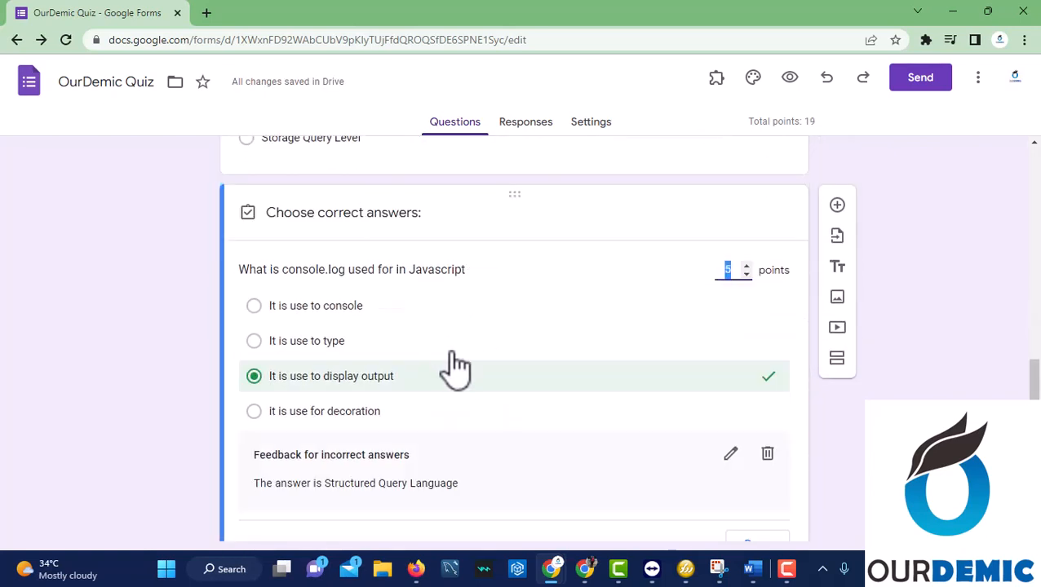
scroll(457, 367, "down", 1)
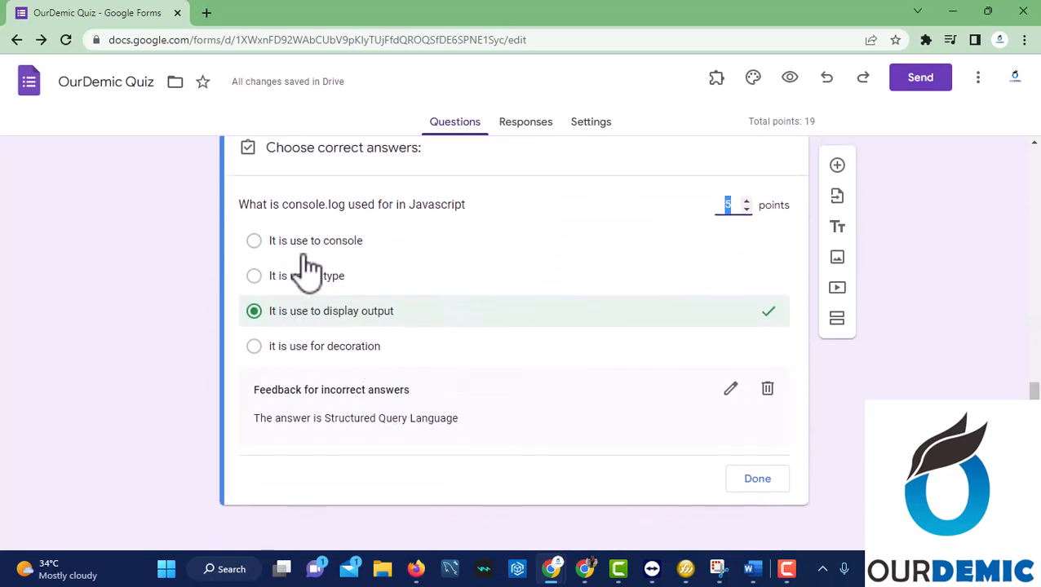
scroll(310, 269, "up", 1)
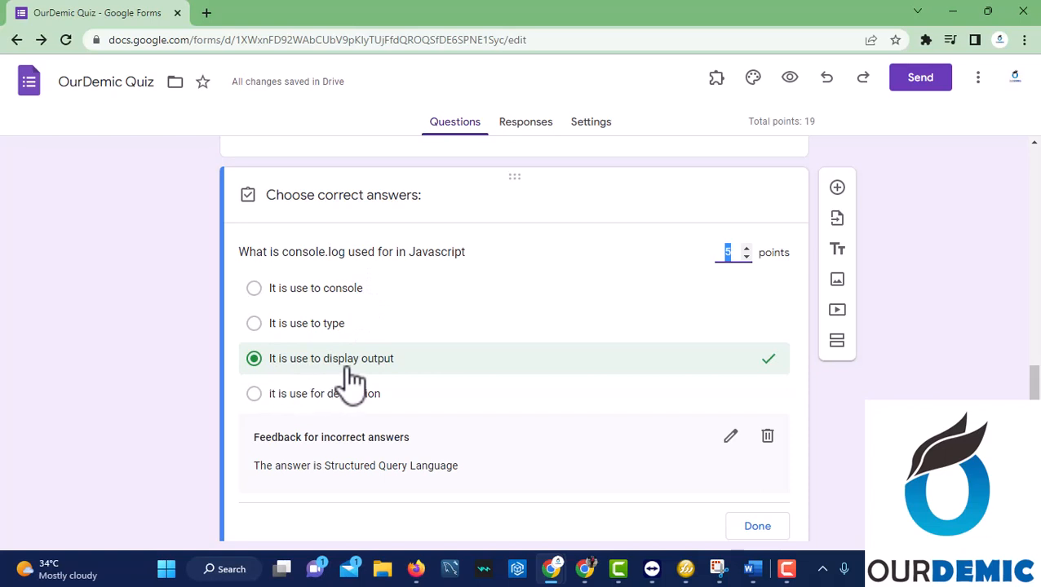
left_click(760, 239)
scroll(608, 477, "down", 1)
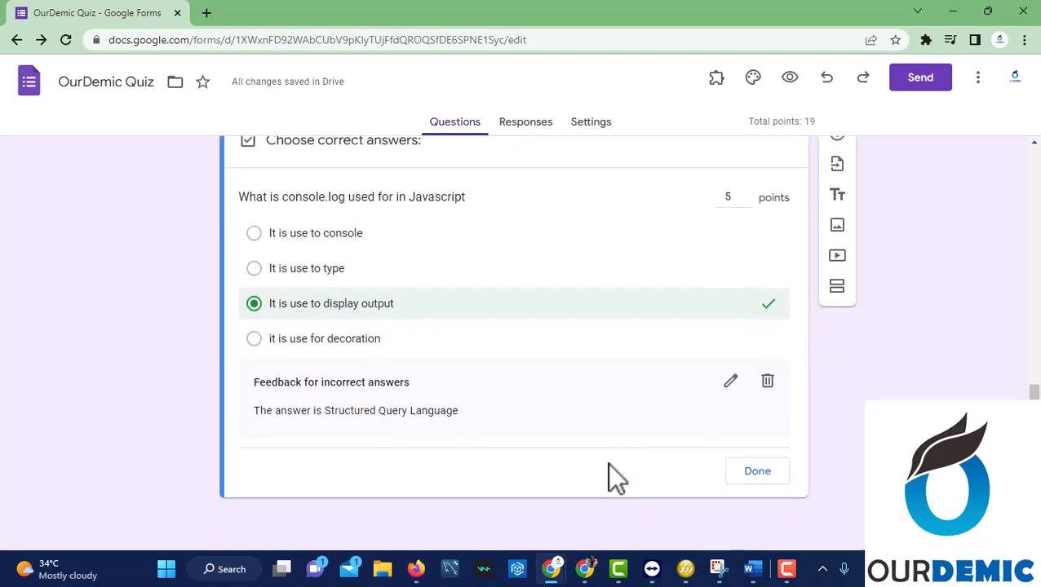
Rewrite the incorrect-answer feedback as 'its used to display log' and save the answer key.
left_click(731, 379)
left_click_drag(593, 211, 290, 209)
key("BackSpace")
type("it")
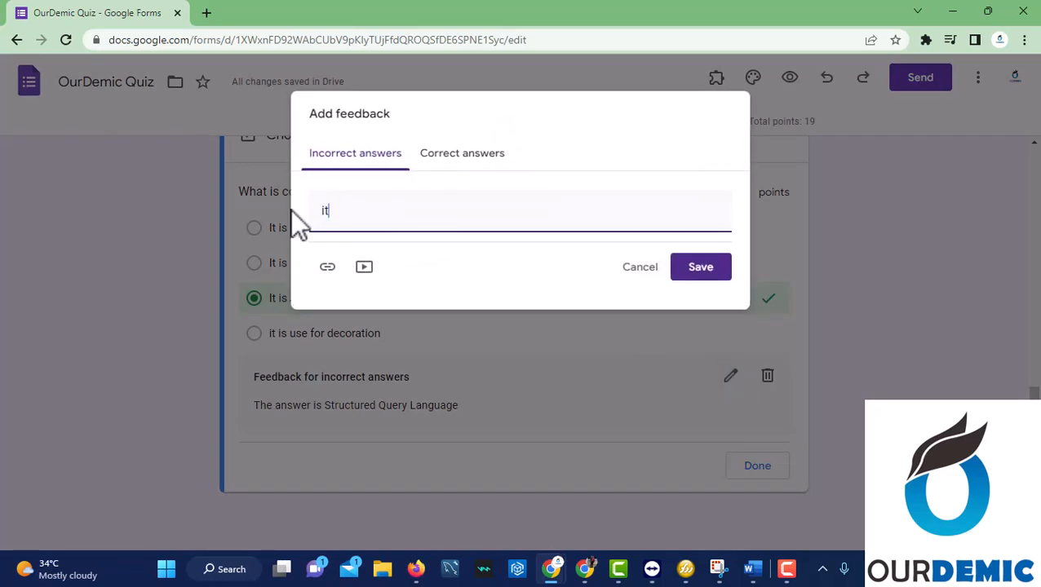
type("s used to log")
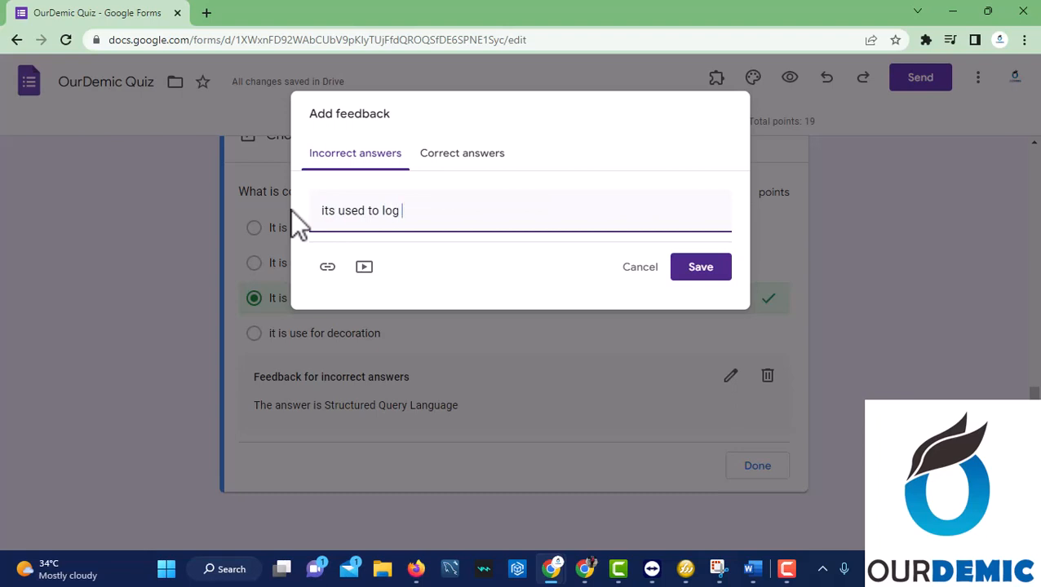
key("BackSpace")
key("BackSpace")
key("BackSpace")
key("BackSpace")
type("dis")
type("play")
type(" li")
key("BackSpace")
key("BackSpace")
type("log")
left_click(683, 269)
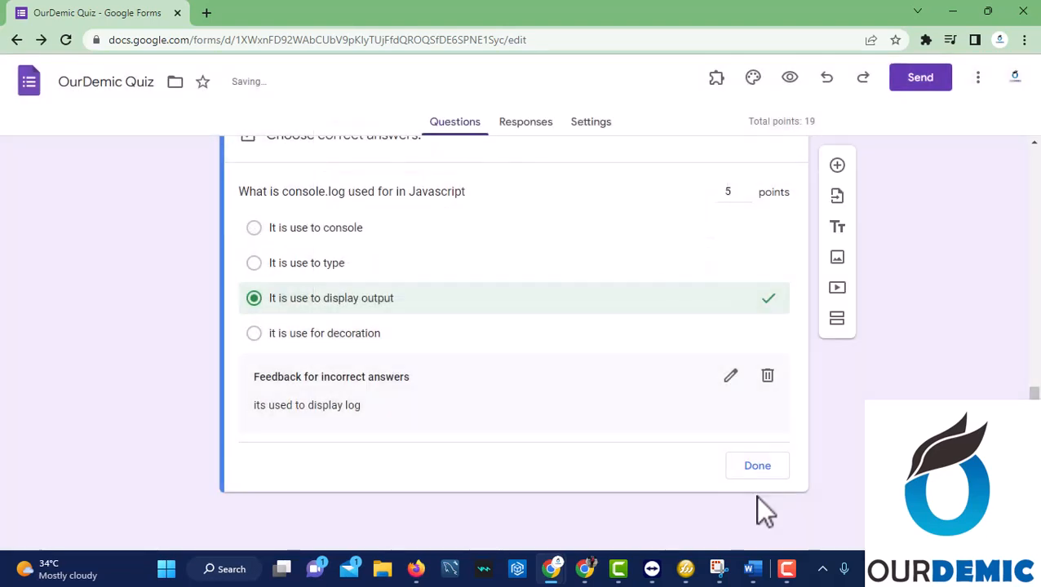
left_click(755, 467)
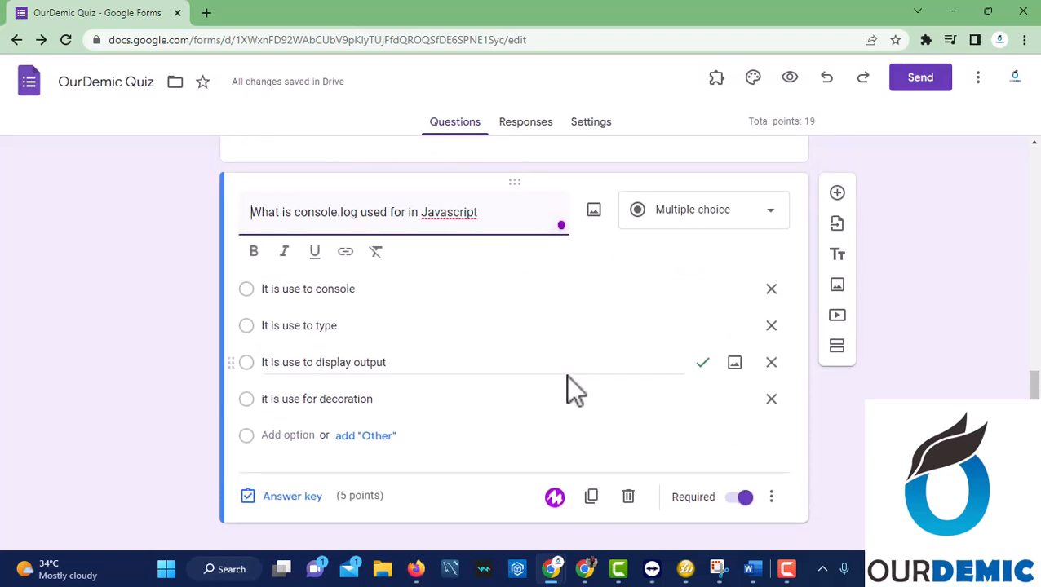
scroll(567, 377, "up", 10)
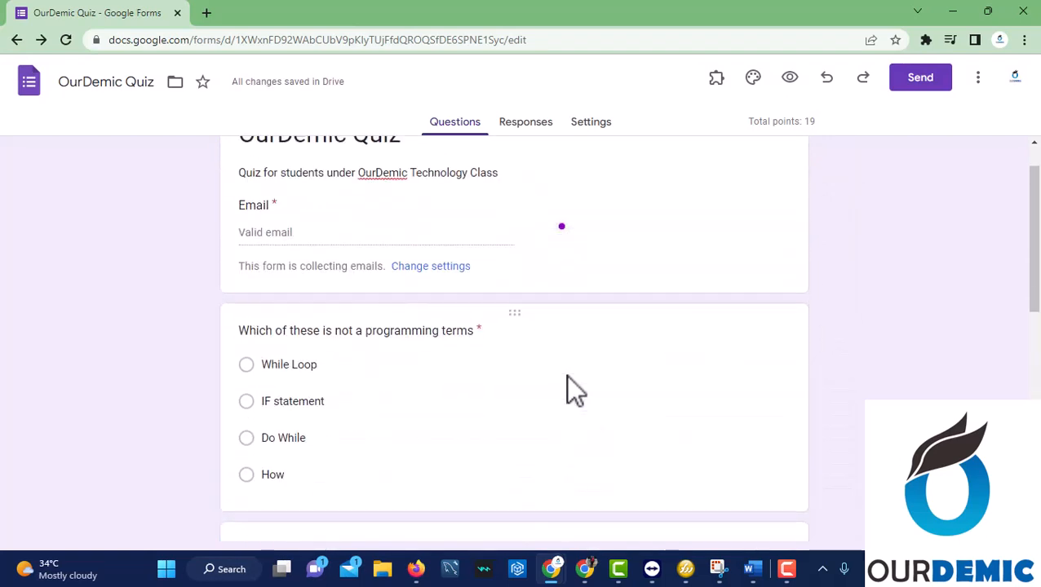
scroll(575, 390, "up", 1)
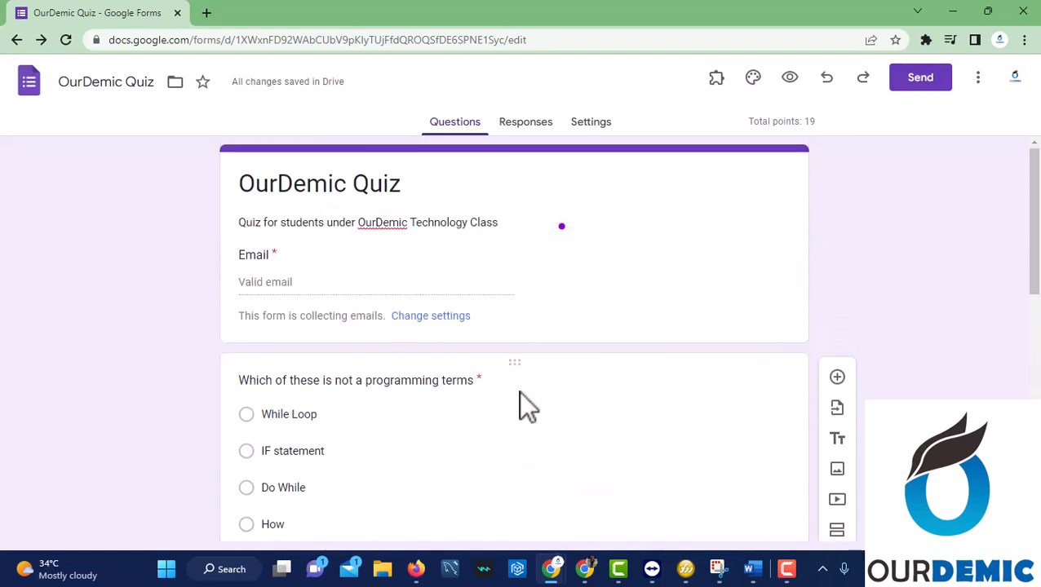
left_click(237, 389)
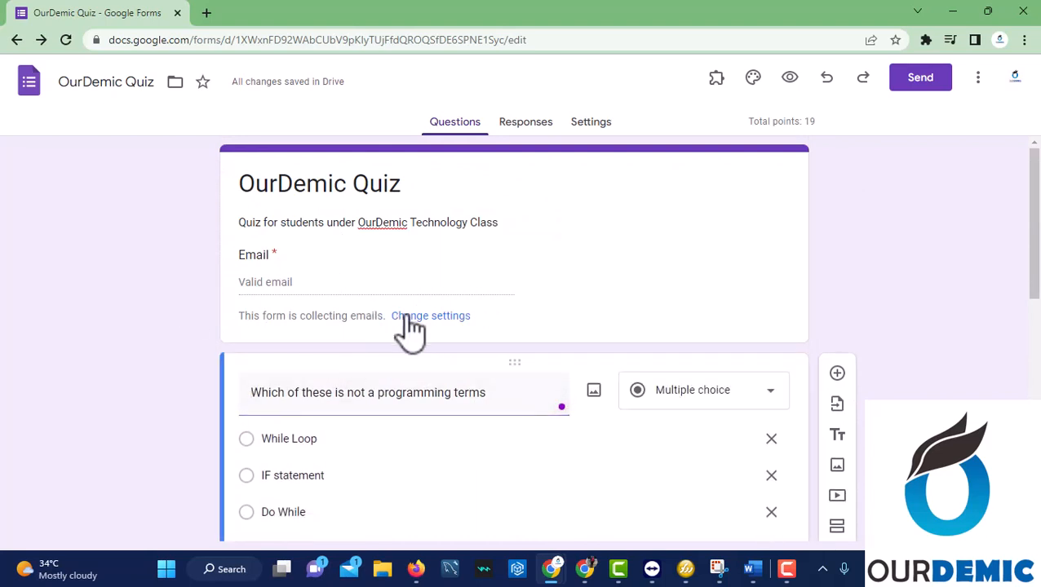
scroll(429, 351, "down", 3)
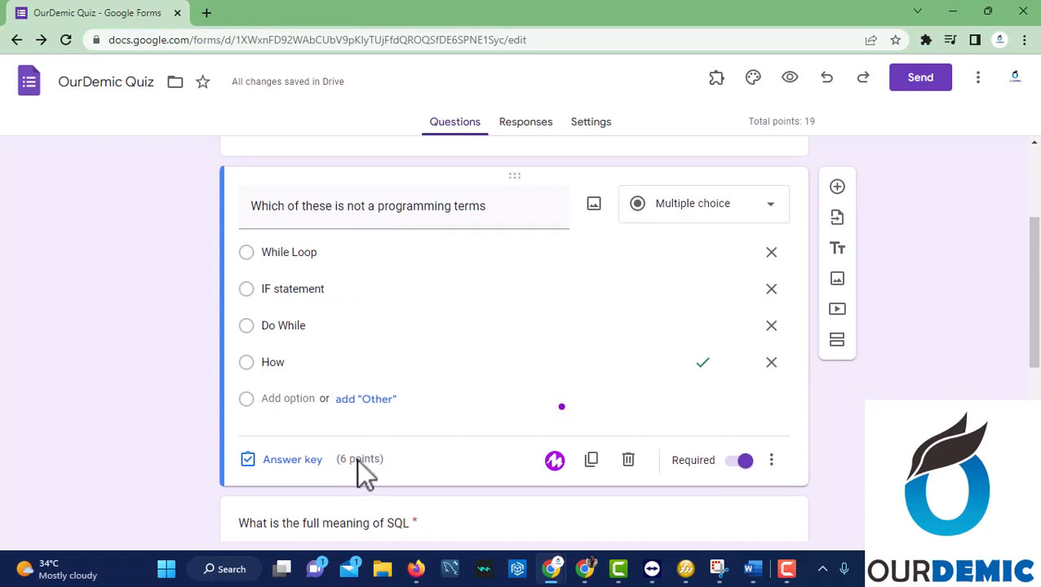
scroll(360, 459, "down", 4)
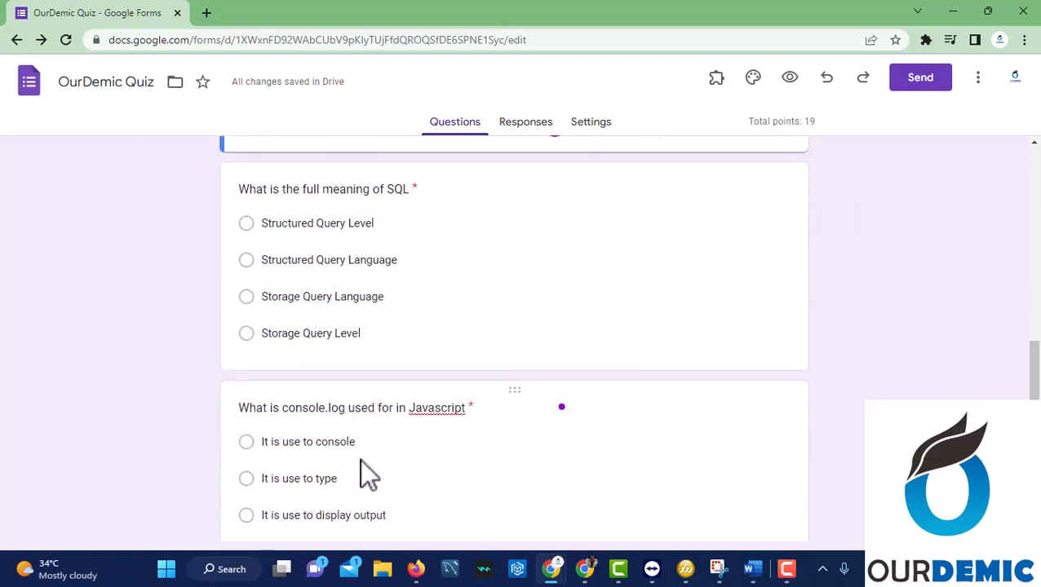
left_click(417, 289)
scroll(392, 359, "down", 1)
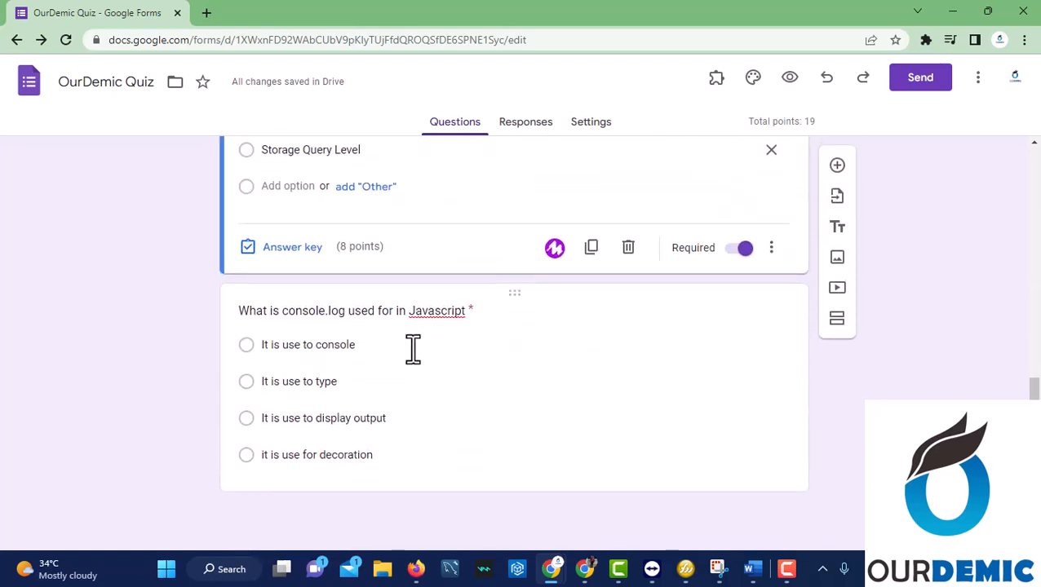
left_click(406, 381)
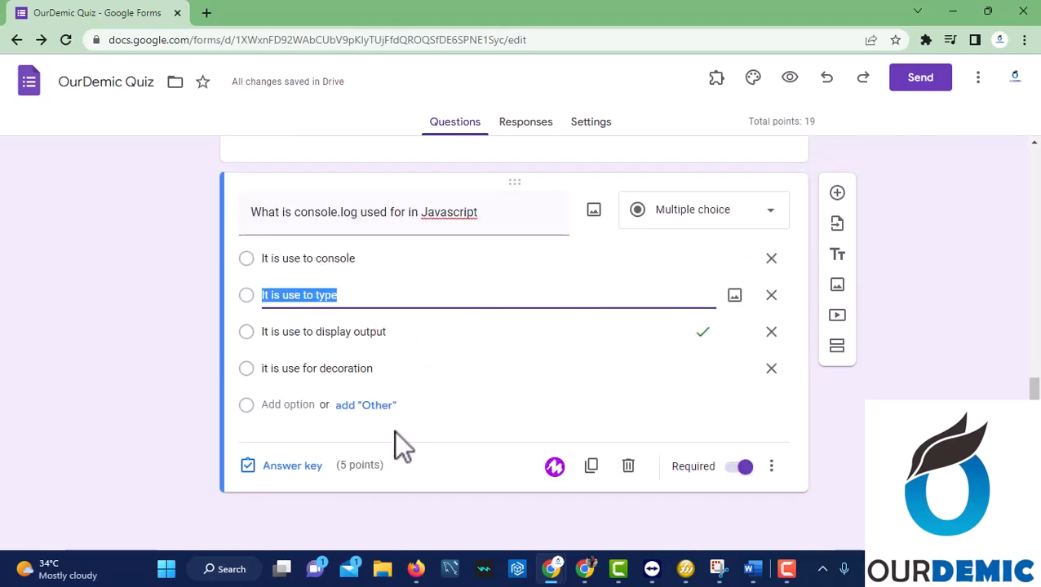
scroll(423, 384, "up", 8)
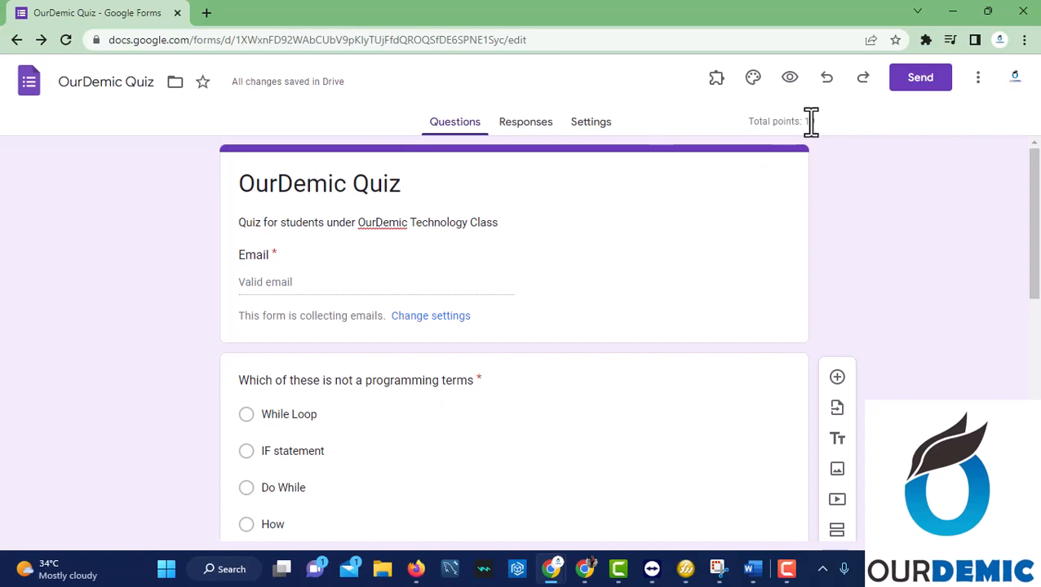
scroll(665, 357, "down", 8)
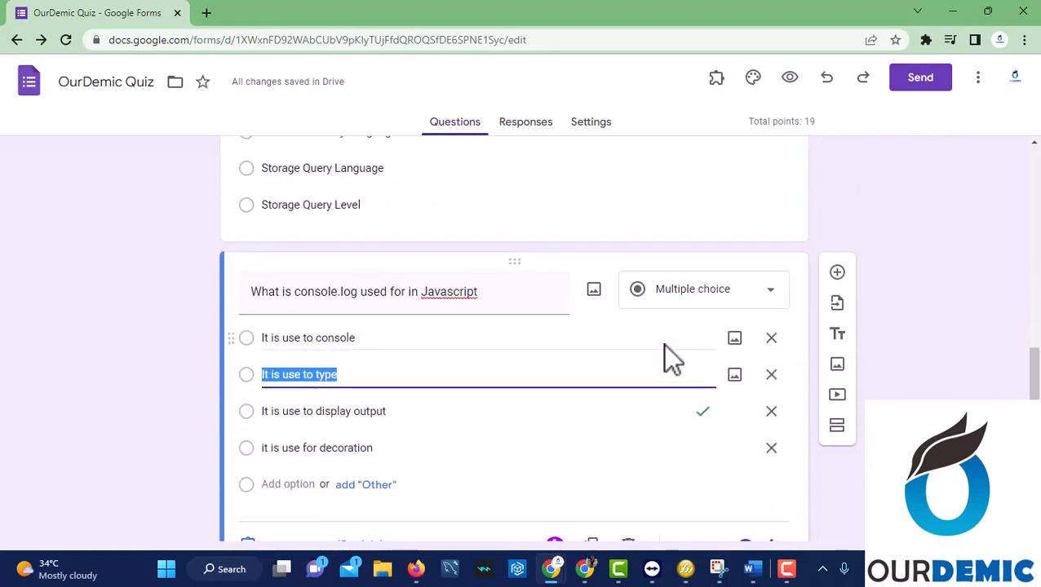
scroll(563, 396, "down", 1)
Raise the console.log question from 5 to 6 points in its answer key.
left_click(359, 490)
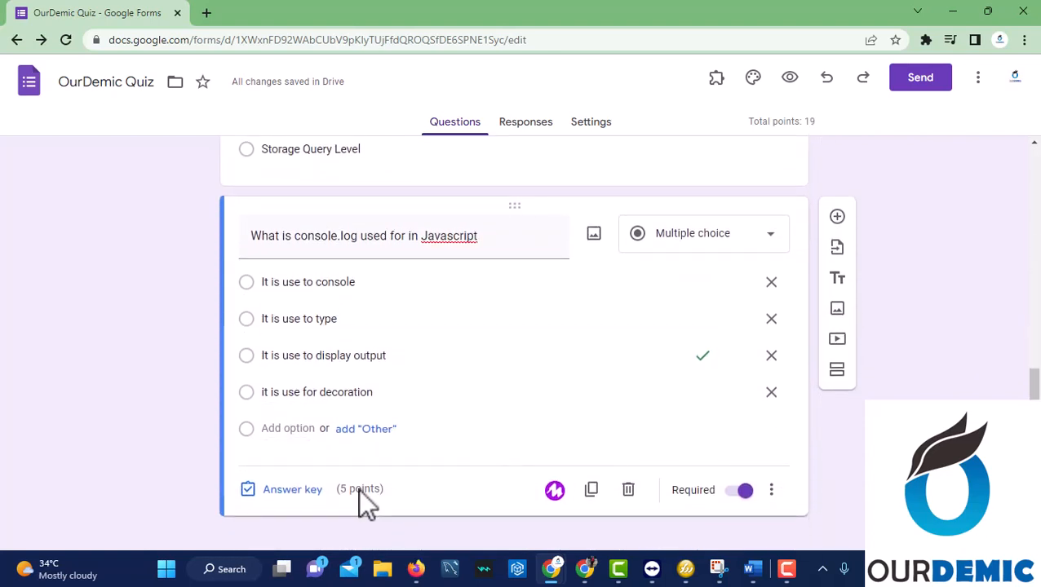
left_click(300, 492)
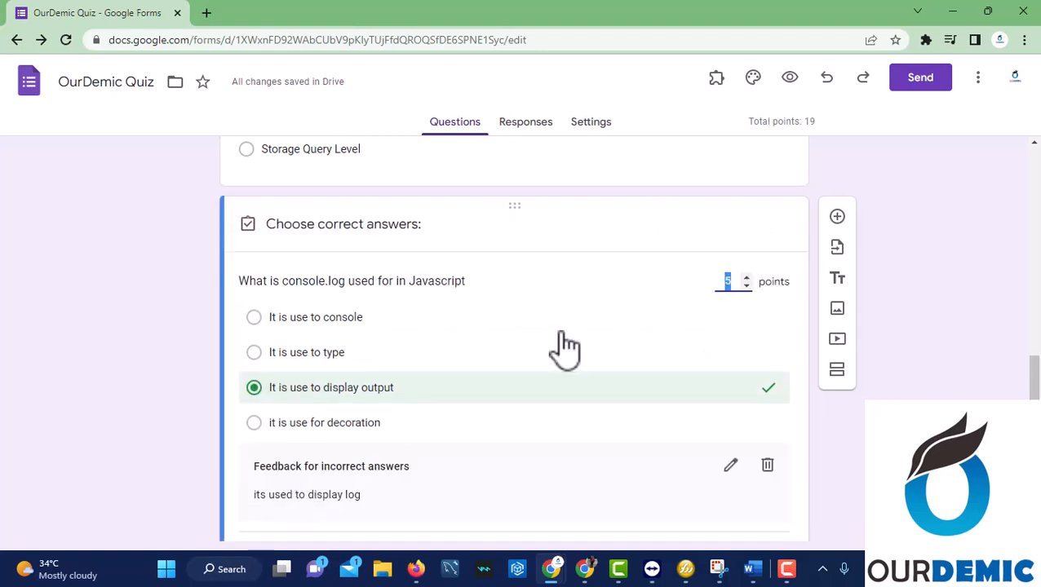
left_click(745, 279)
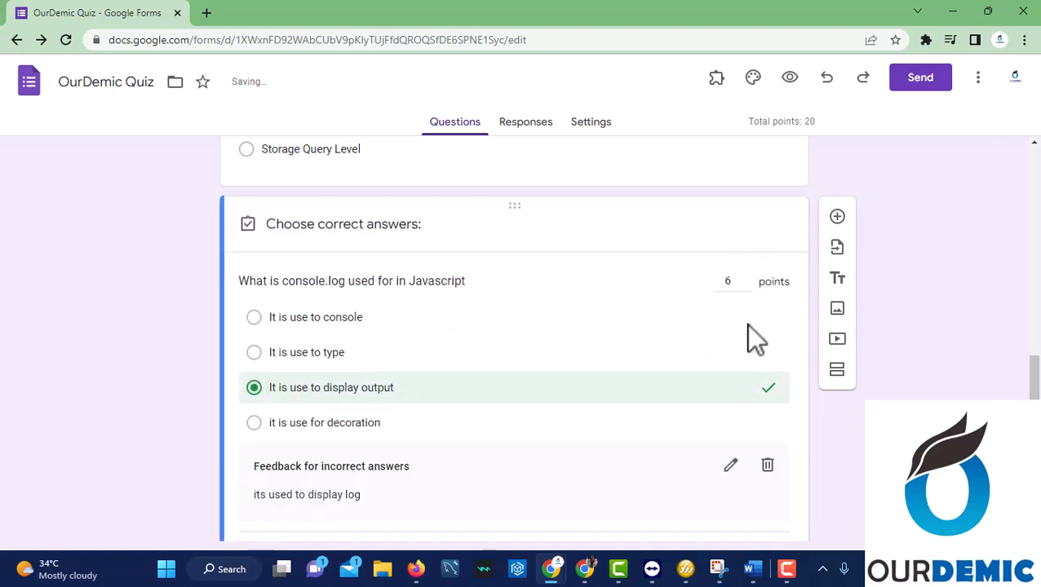
scroll(543, 481, "down", 1)
left_click(753, 469)
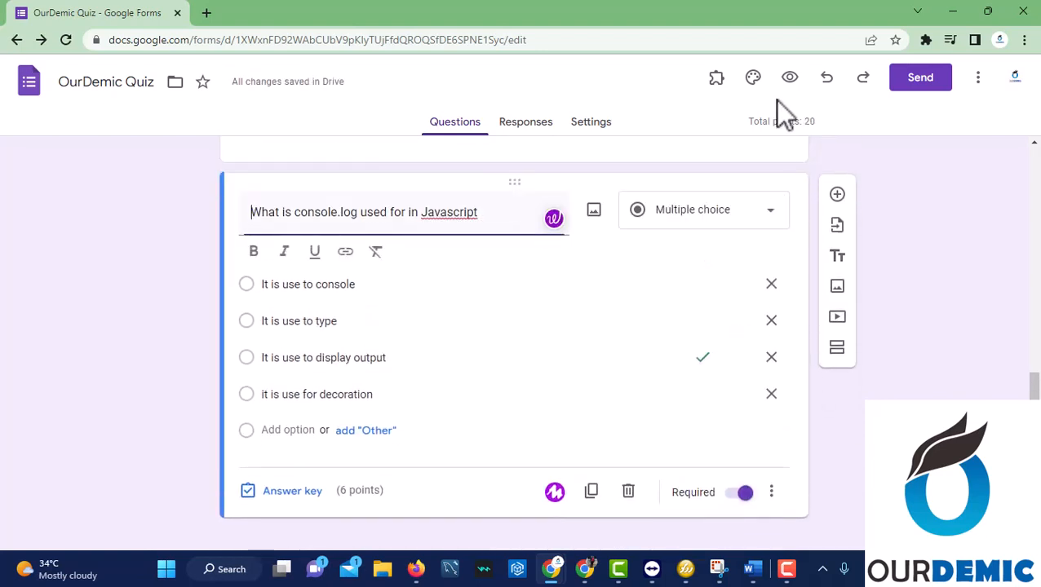
scroll(725, 261, "up", 10)
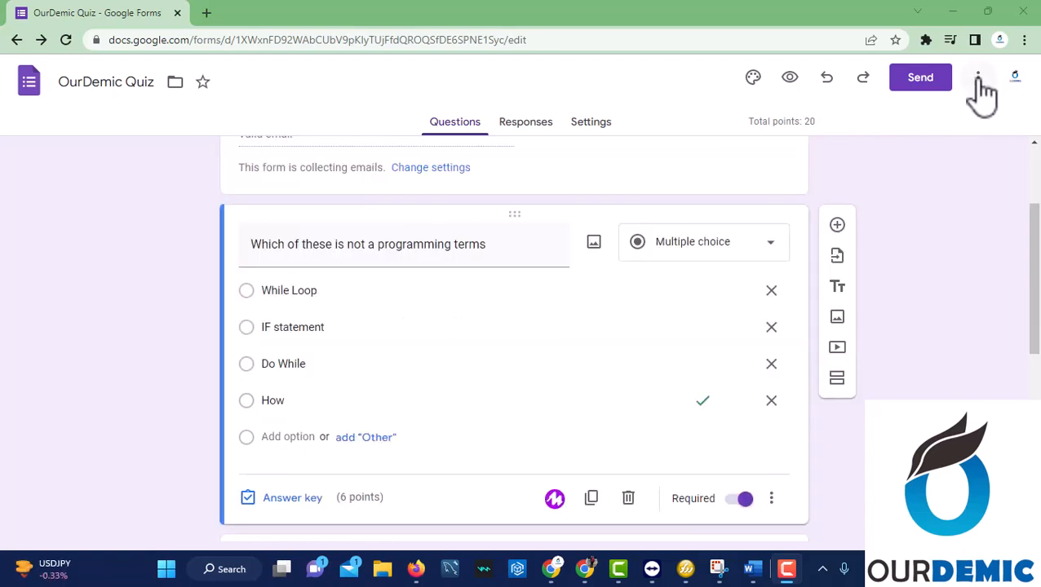
Search the add-ons Marketplace for 'form pre' and open the Form Presenter+Timer listing.
left_click(977, 77)
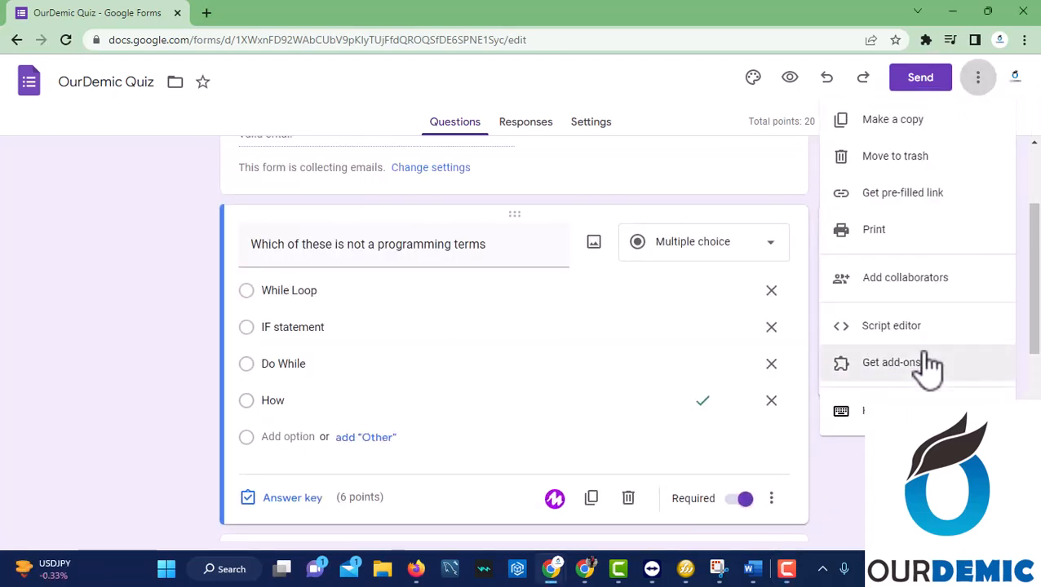
left_click(914, 366)
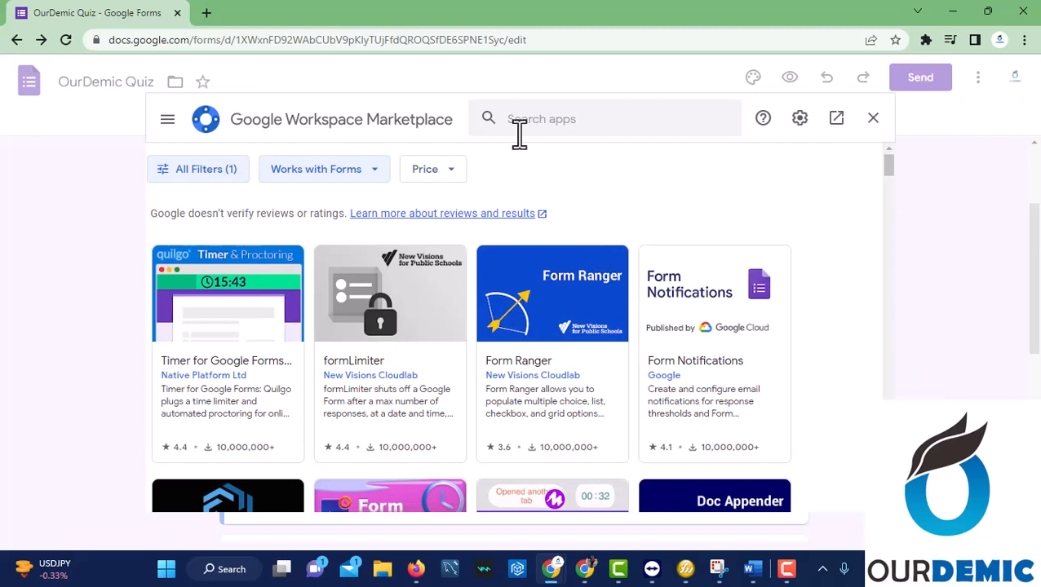
left_click(560, 124)
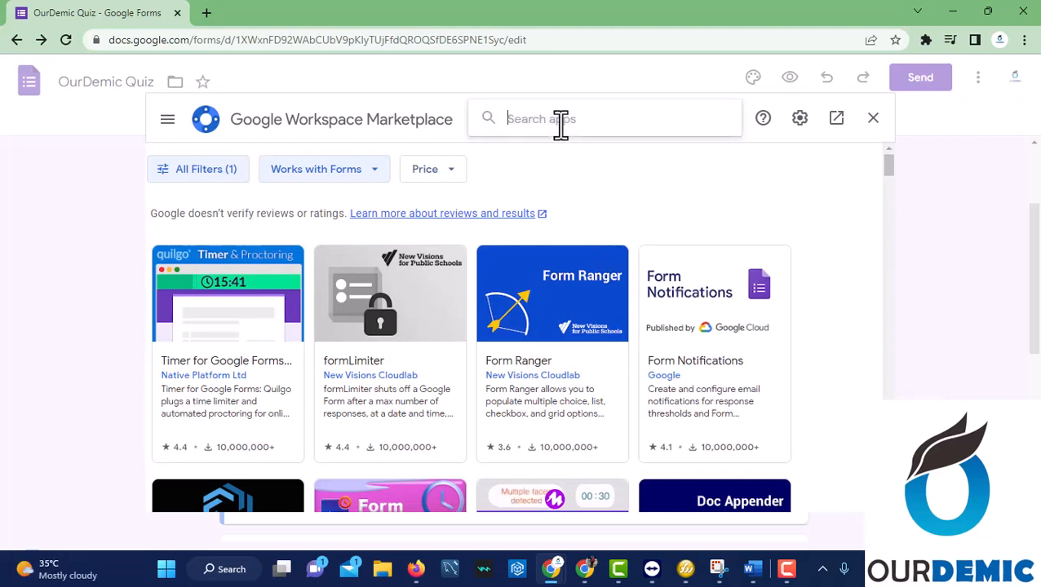
type("form")
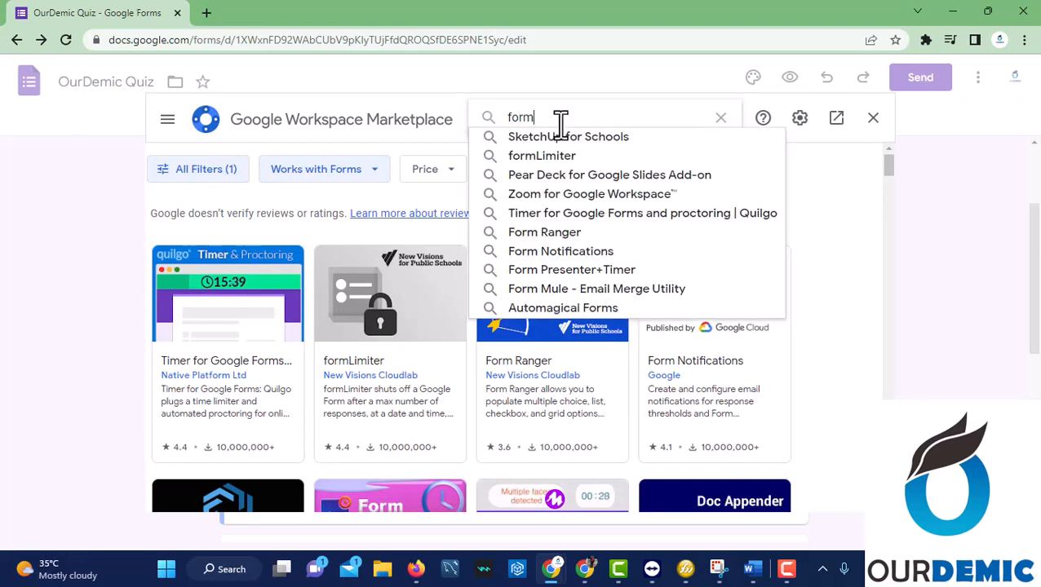
type(" pre")
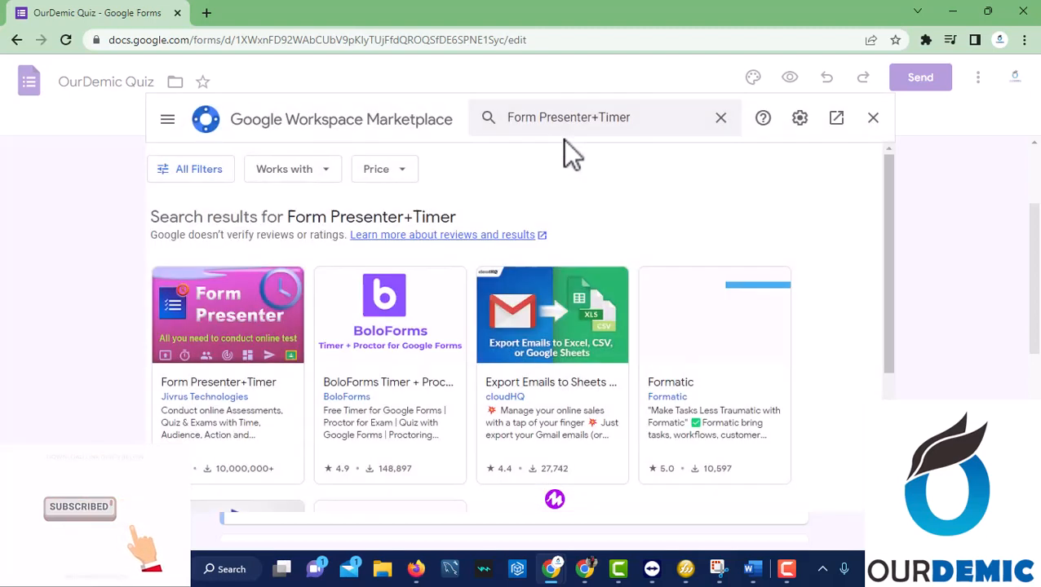
left_click(187, 358)
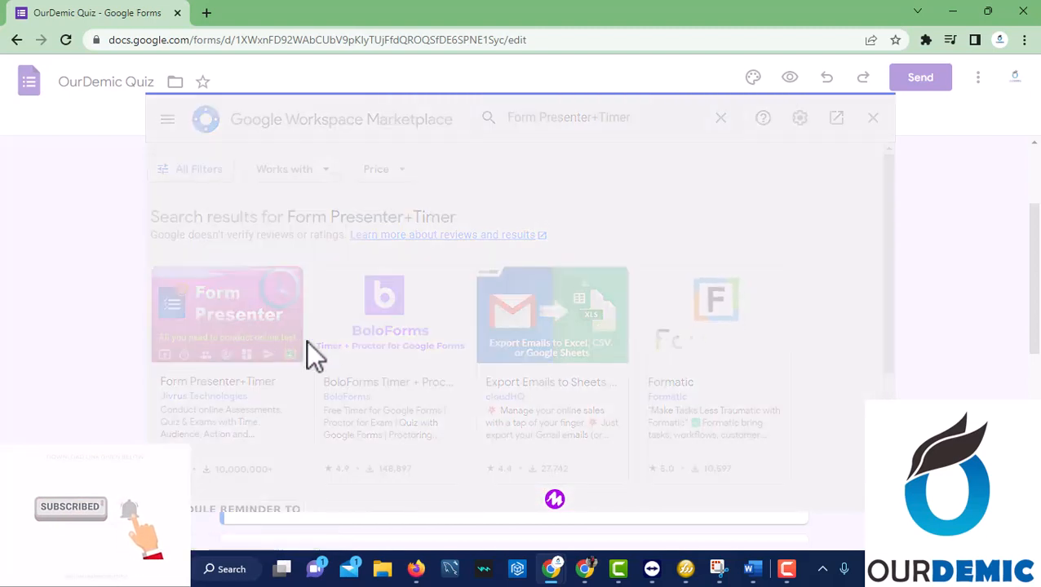
Install Form Presenter+Timer, choose the Google account, allow access, and return to the form.
left_click(767, 220)
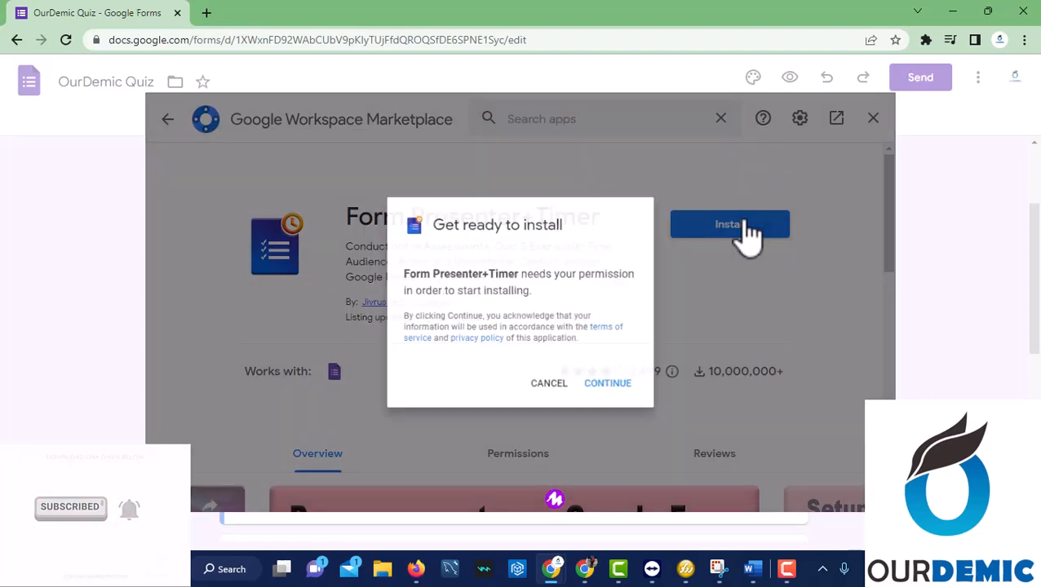
left_click(618, 391)
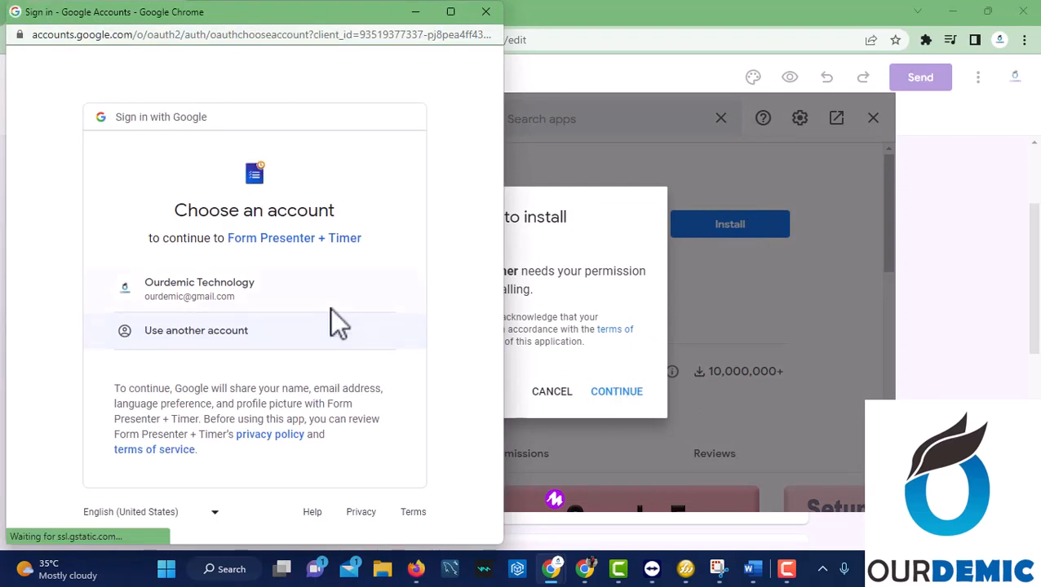
left_click(284, 305)
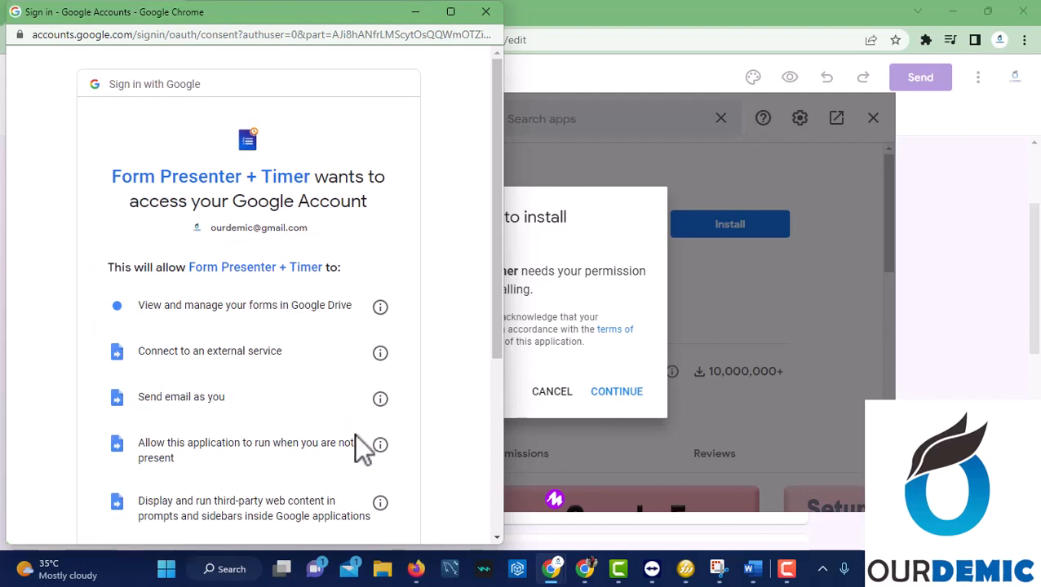
scroll(359, 445, "down", 3)
left_click(326, 444)
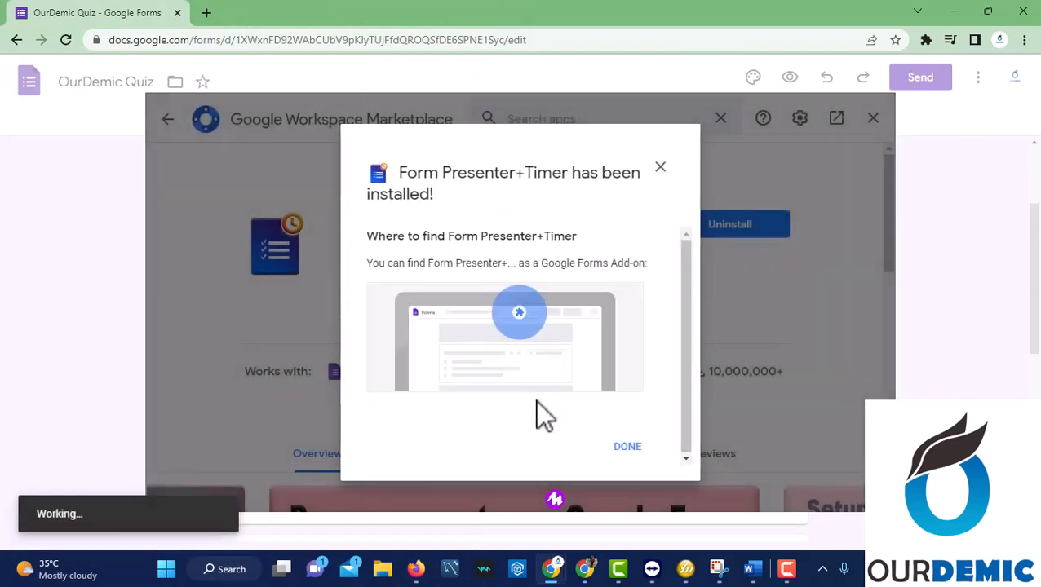
left_click(630, 448)
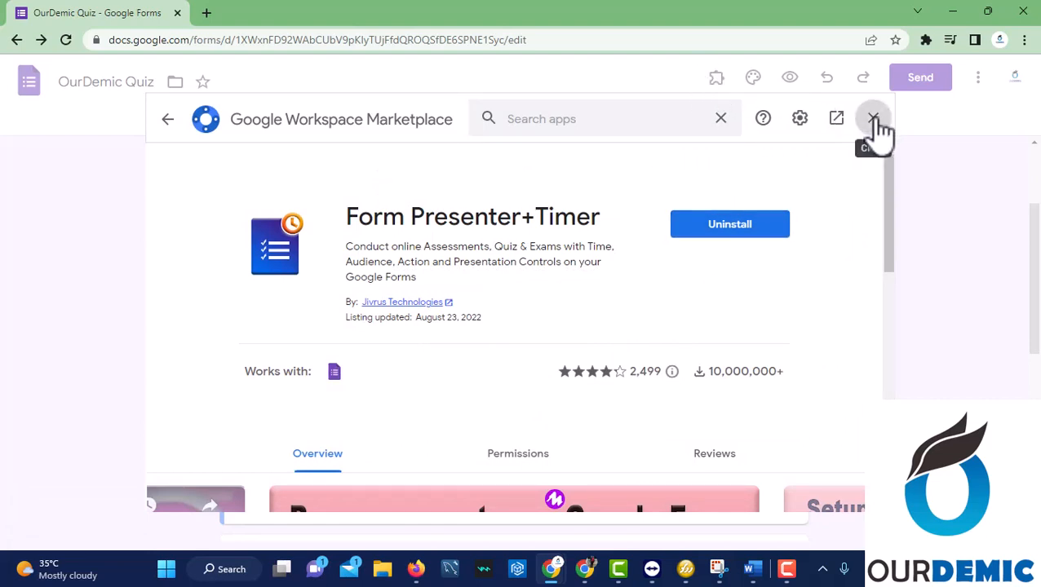
left_click(873, 119)
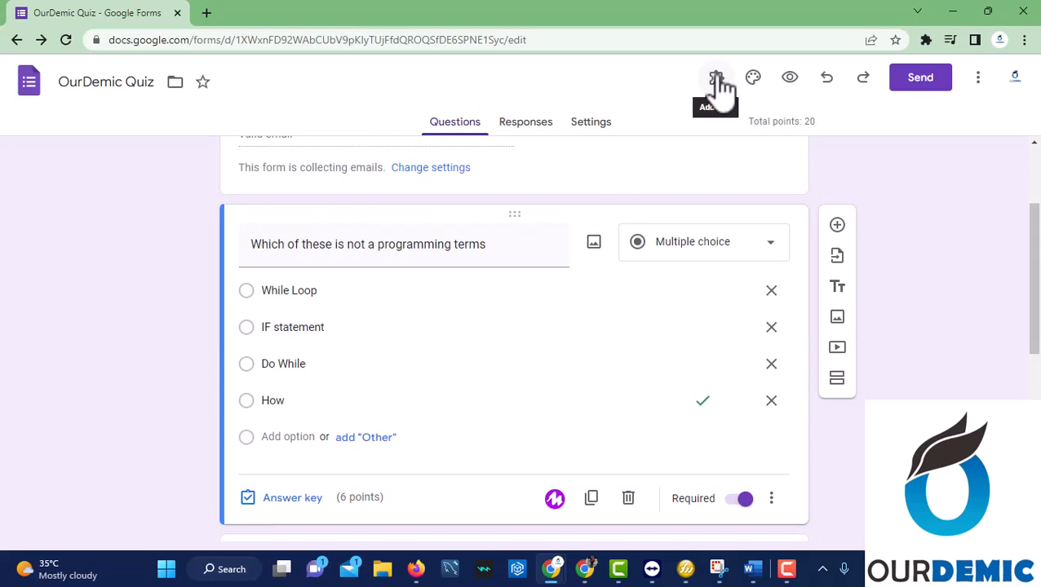
Launch the Form Presenter+Timer add-on and open its Setup panel.
left_click(717, 78)
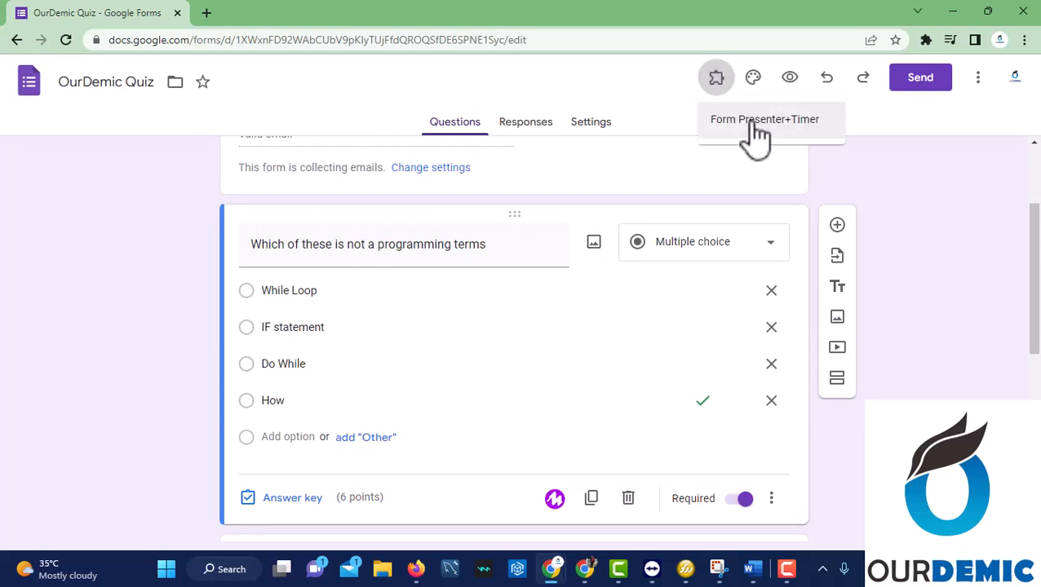
left_click(752, 122)
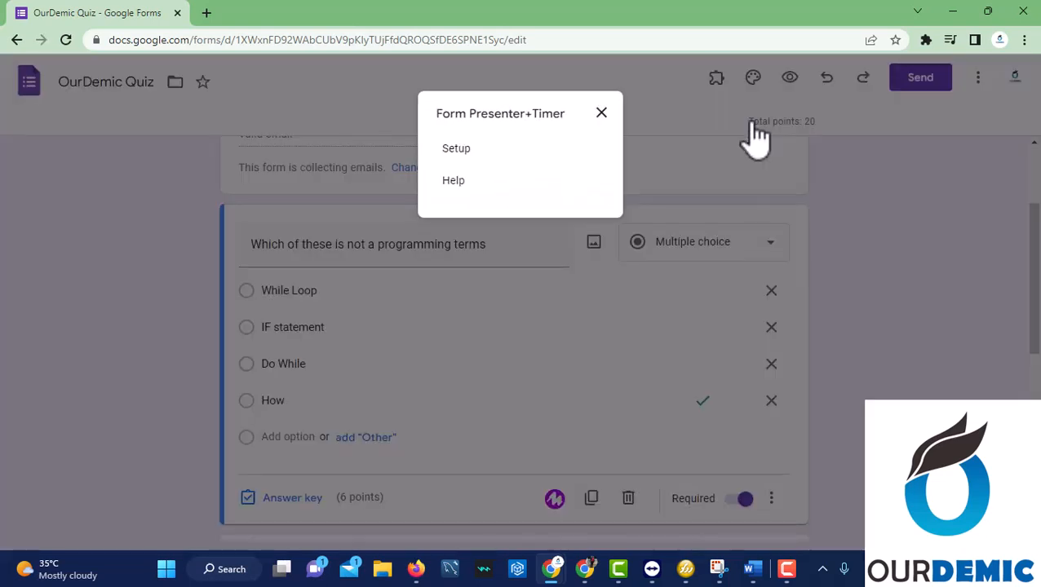
left_click(457, 151)
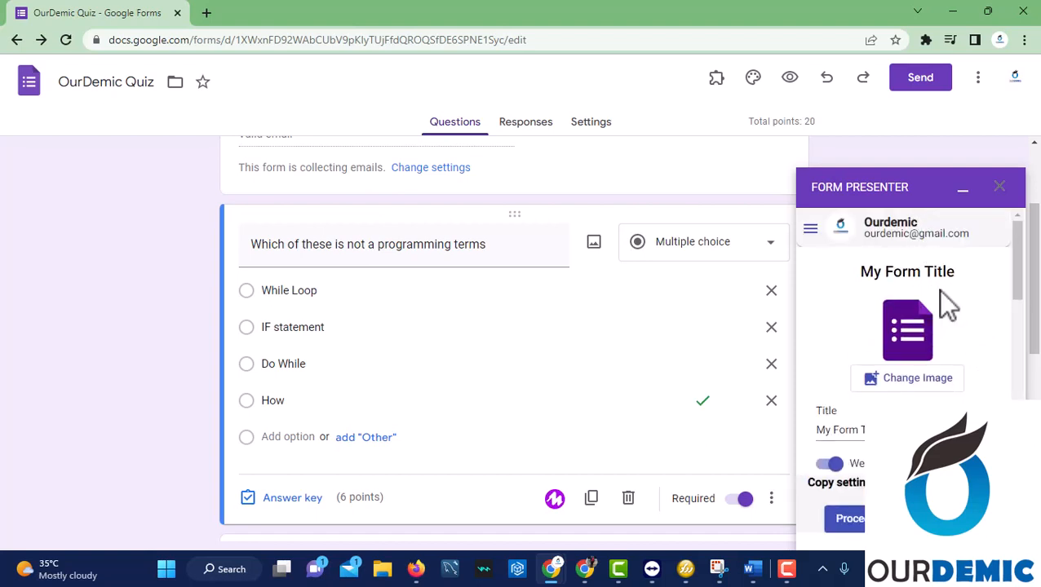
Replace the presenting title 'My Form Title' with 'OurDemic QUiz'.
triple_click(844, 431)
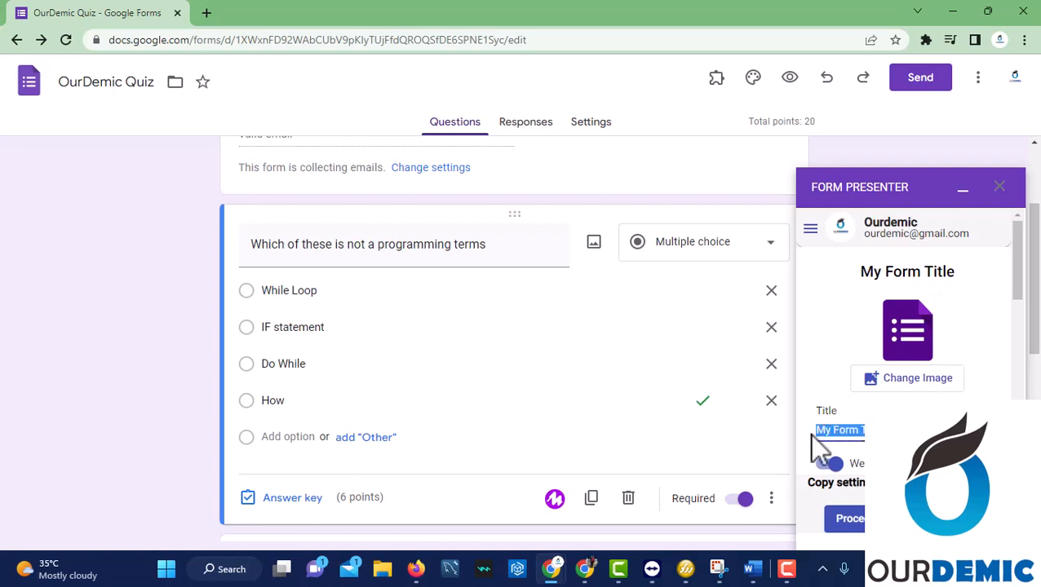
key("BackSpace")
type("Ourde")
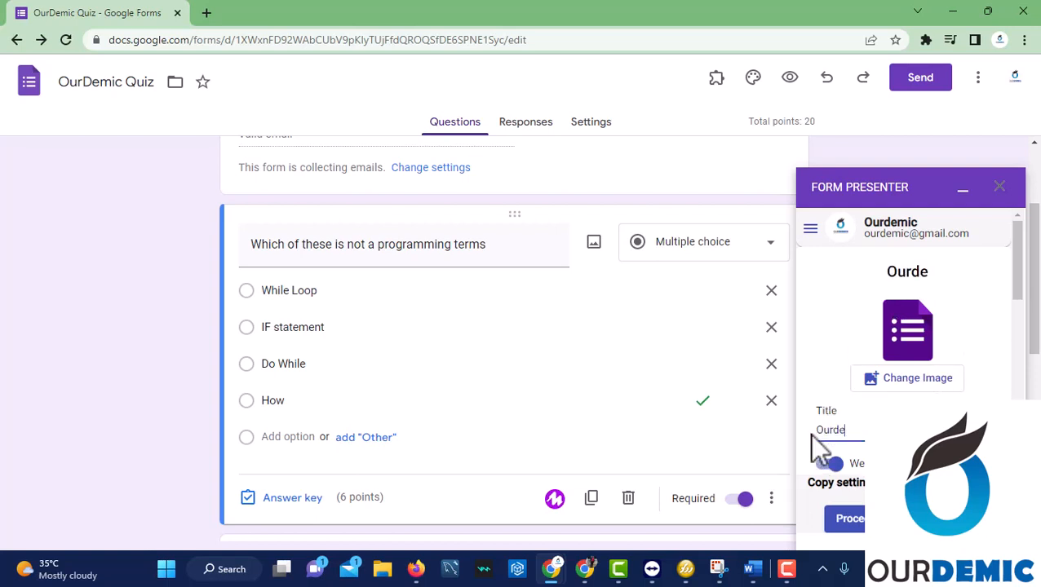
key("BackSpace")
key("BackSpace")
type("Demic QUiz")
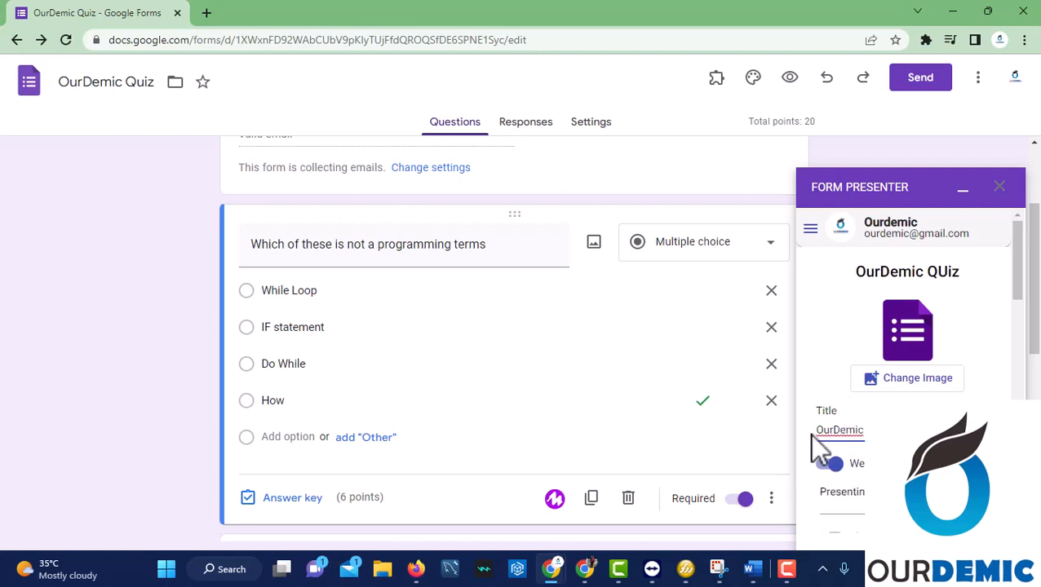
left_click(970, 319)
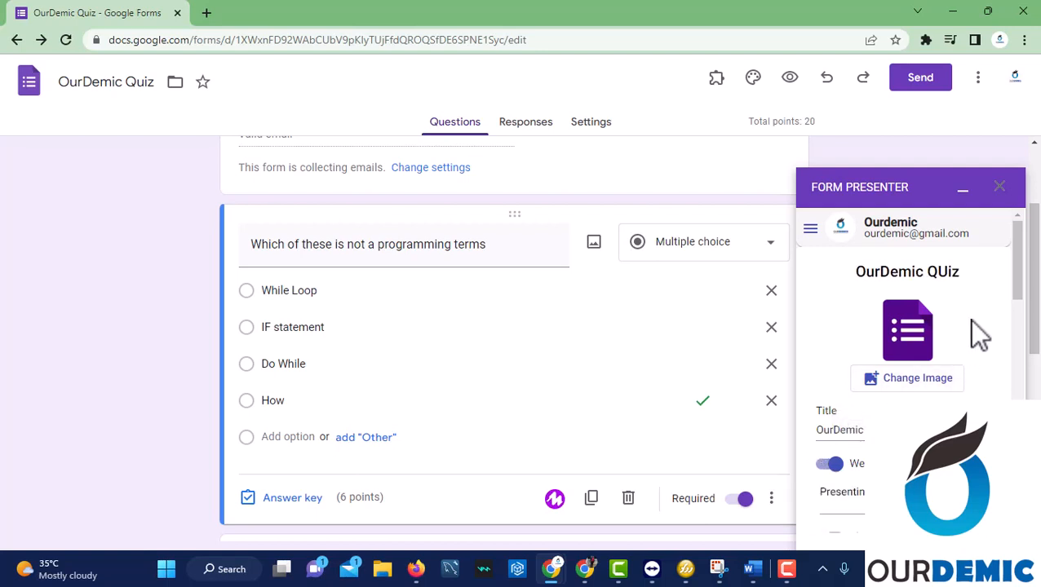
Pick logo.png from the Pictures folder as the Form Presenter image.
left_click(917, 383)
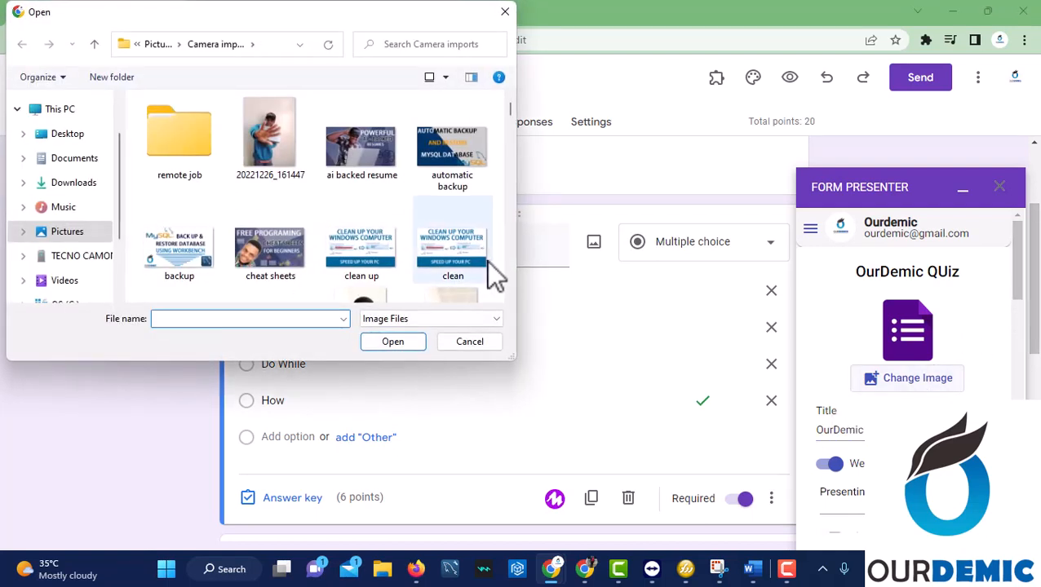
type("lo")
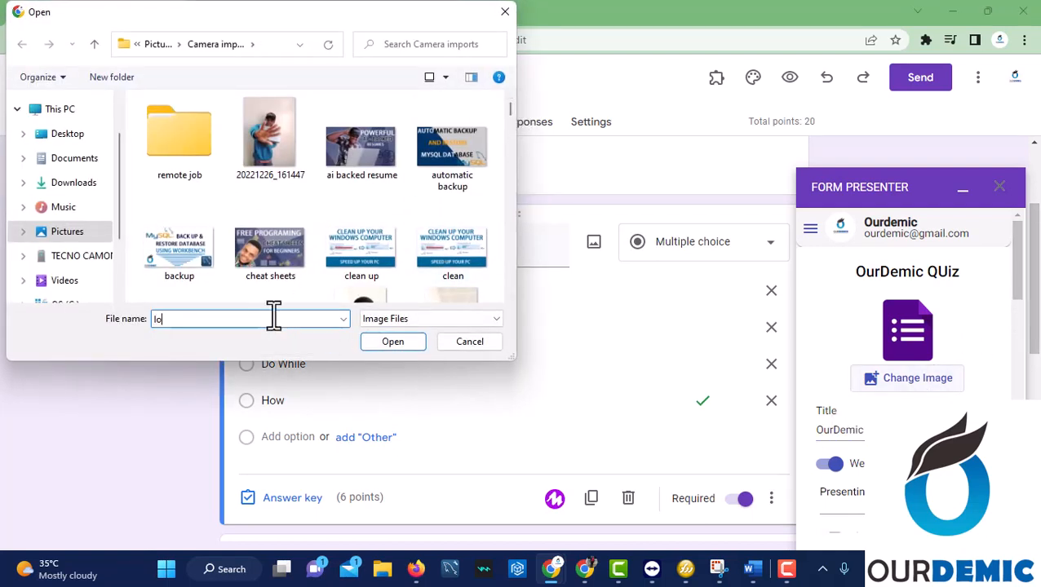
key("BackSpace")
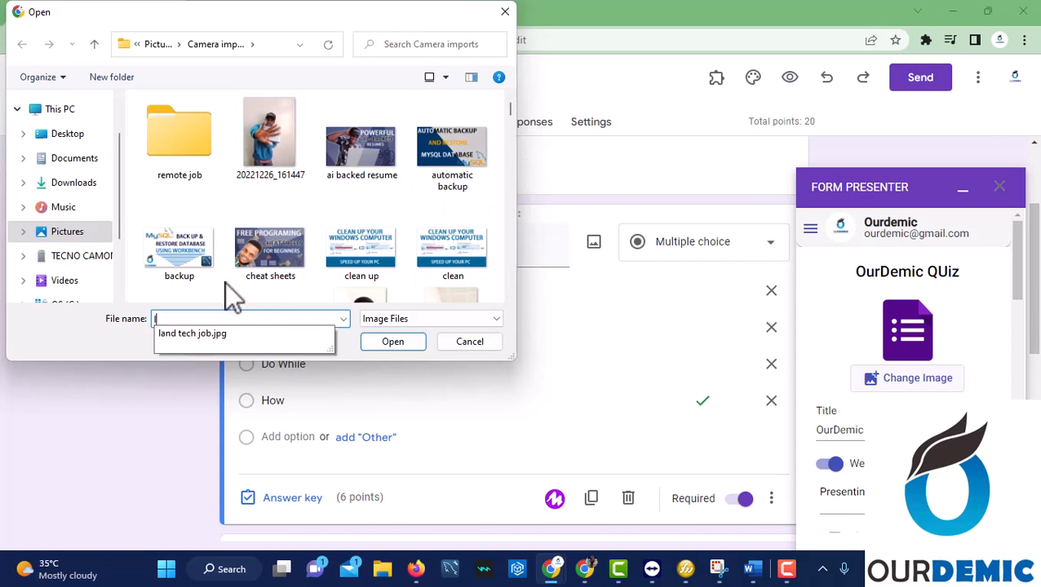
left_click(67, 232)
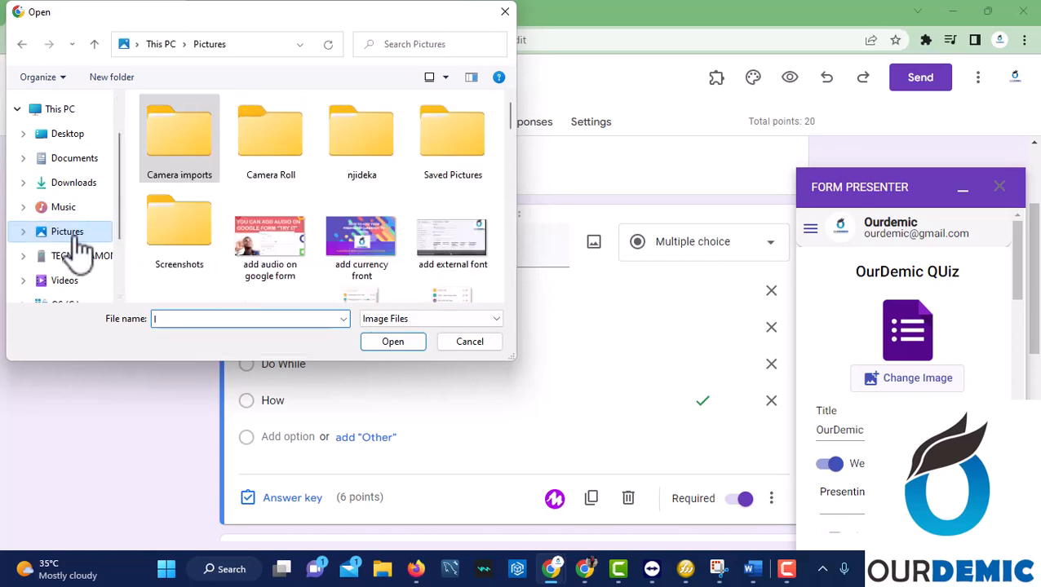
left_click(260, 319)
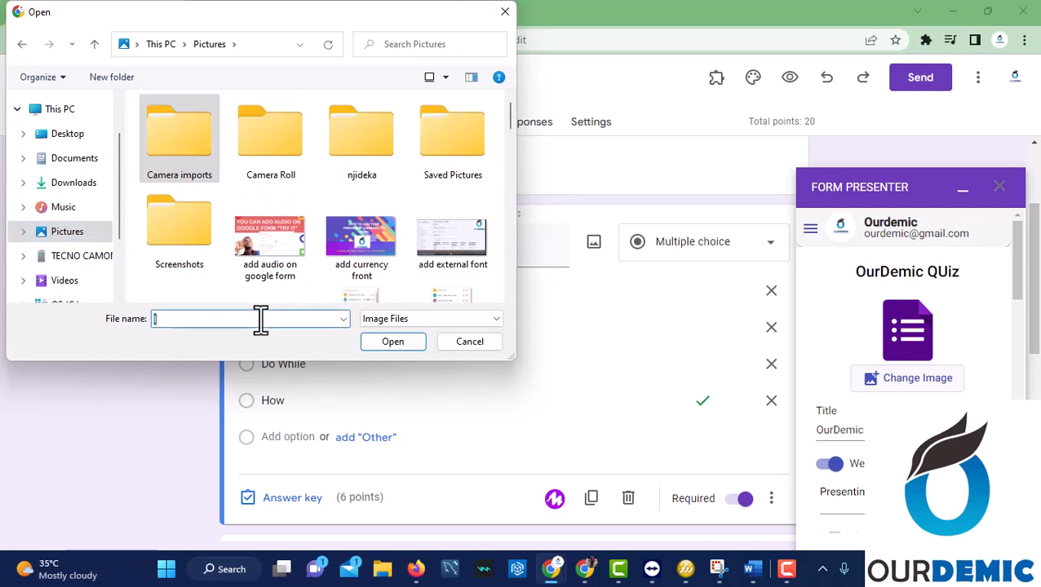
type("o")
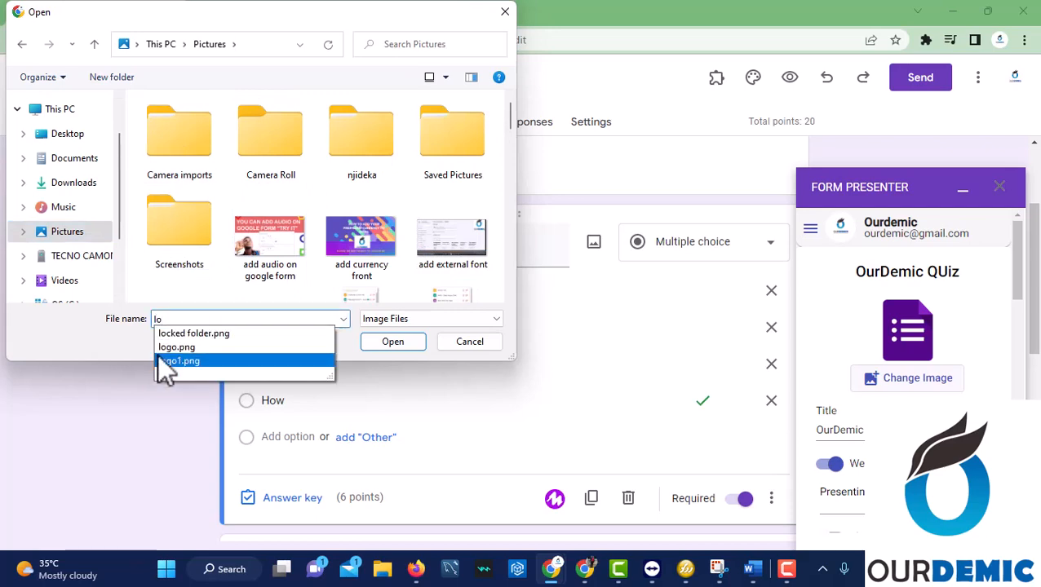
left_click(264, 347)
left_click(386, 344)
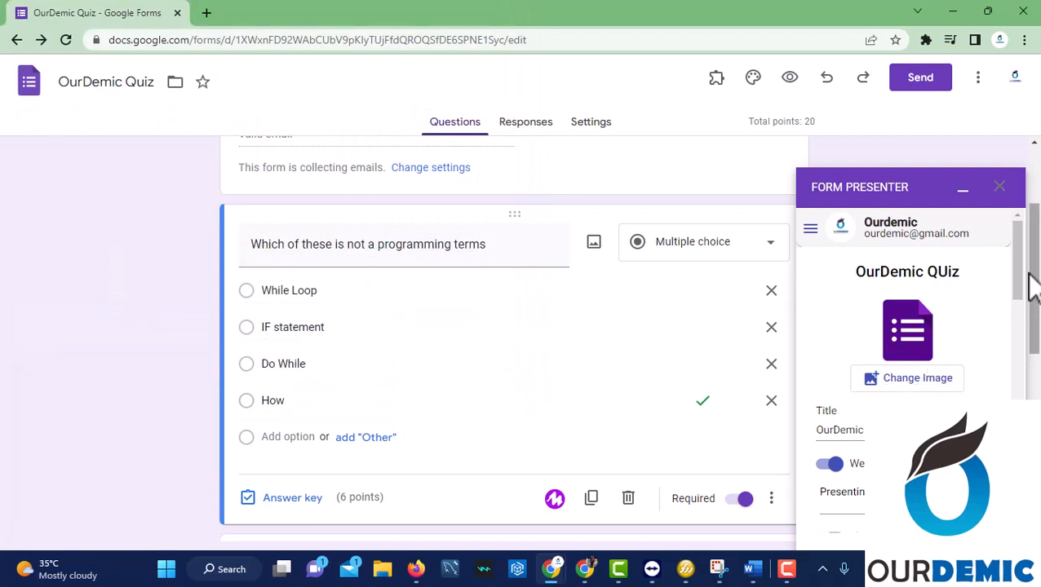
Replace the welcome message with 'Dear students please attend to this quiz'.
left_click_drag(1018, 270, 830, 294)
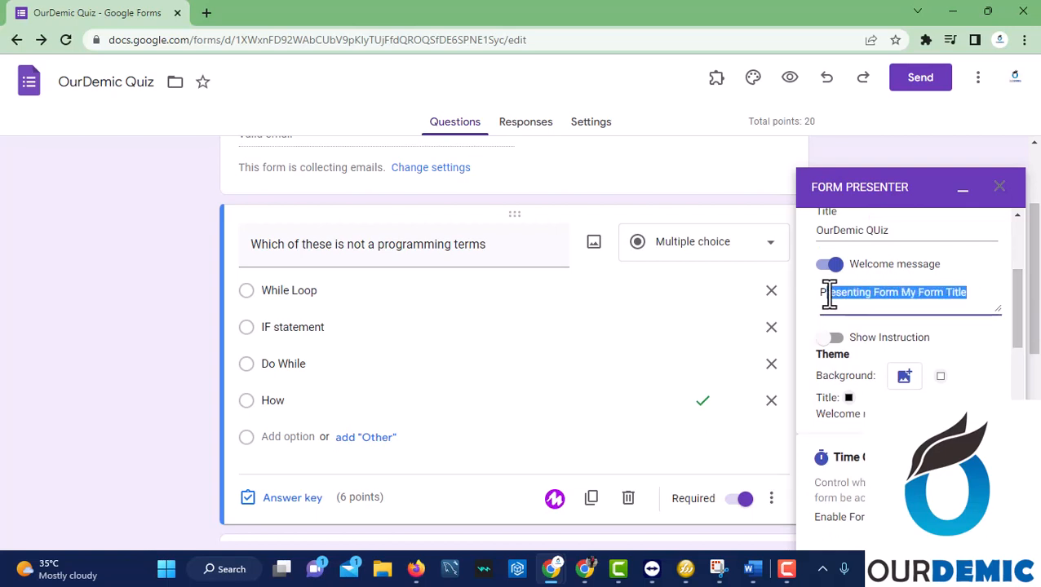
key("BackSpace")
type("We")
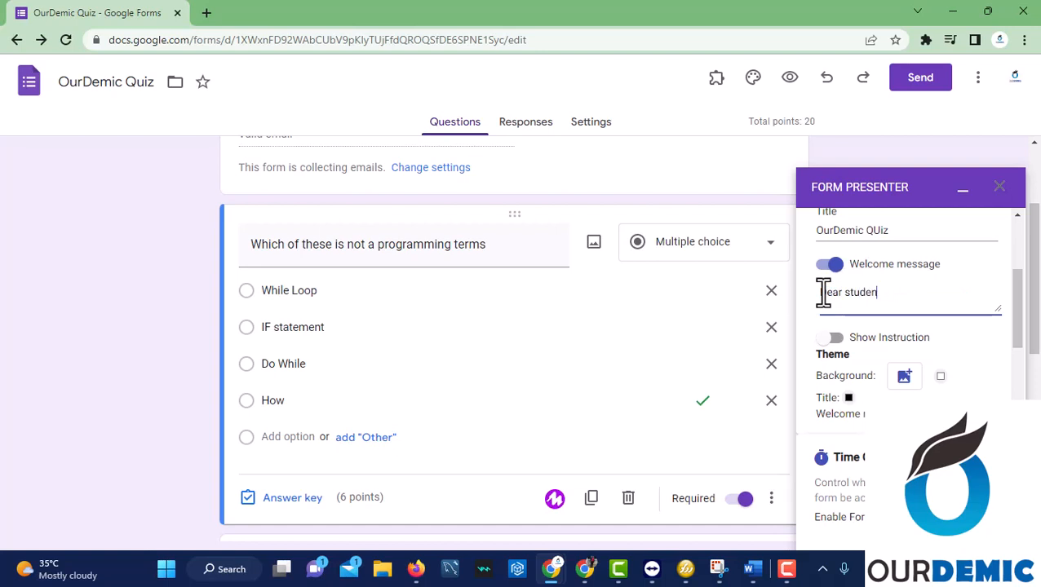
type("ar students please attend to this qu")
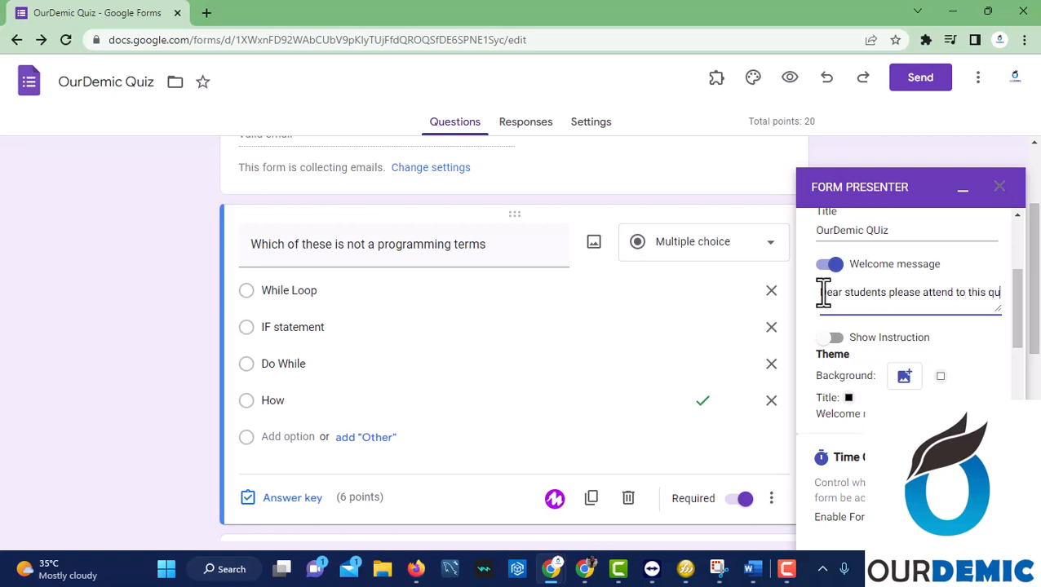
type("iz")
scroll(1019, 336, "down", 1)
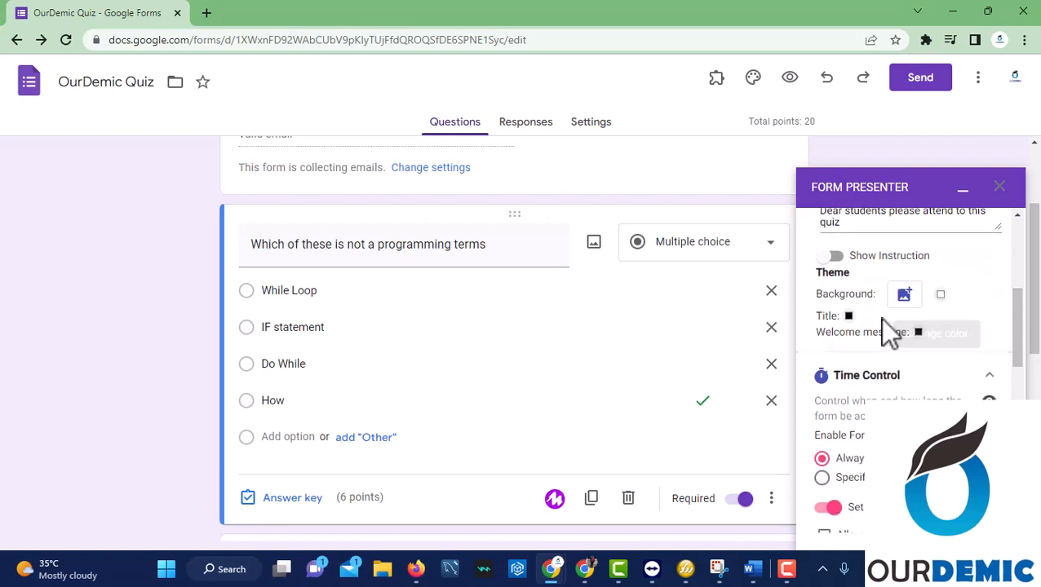
left_click_drag(1026, 342, 1026, 379)
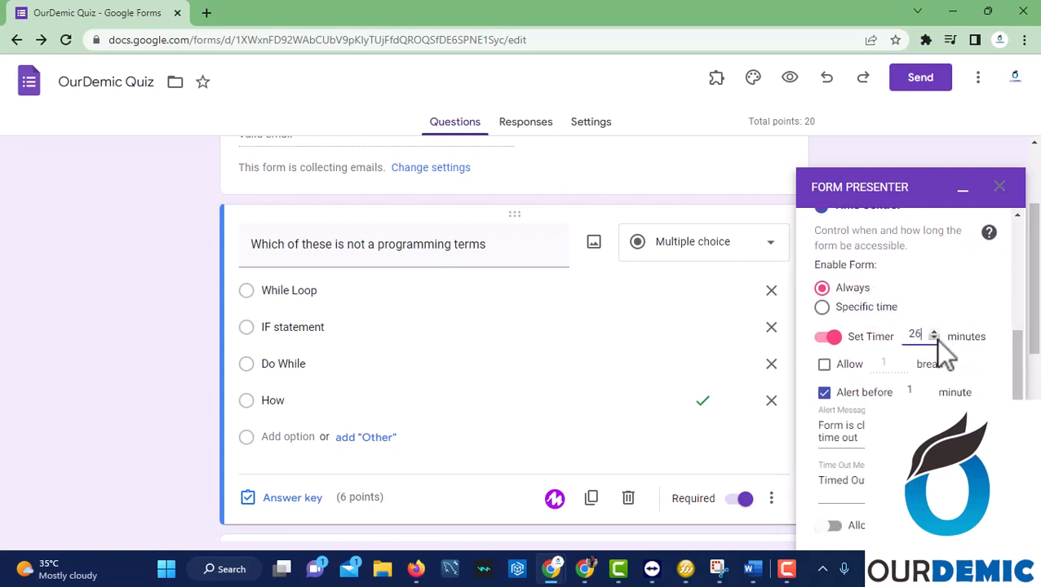
Cut the timer to 1 minute and try the Specific time availability option.
key("BackSpace")
left_click(880, 311)
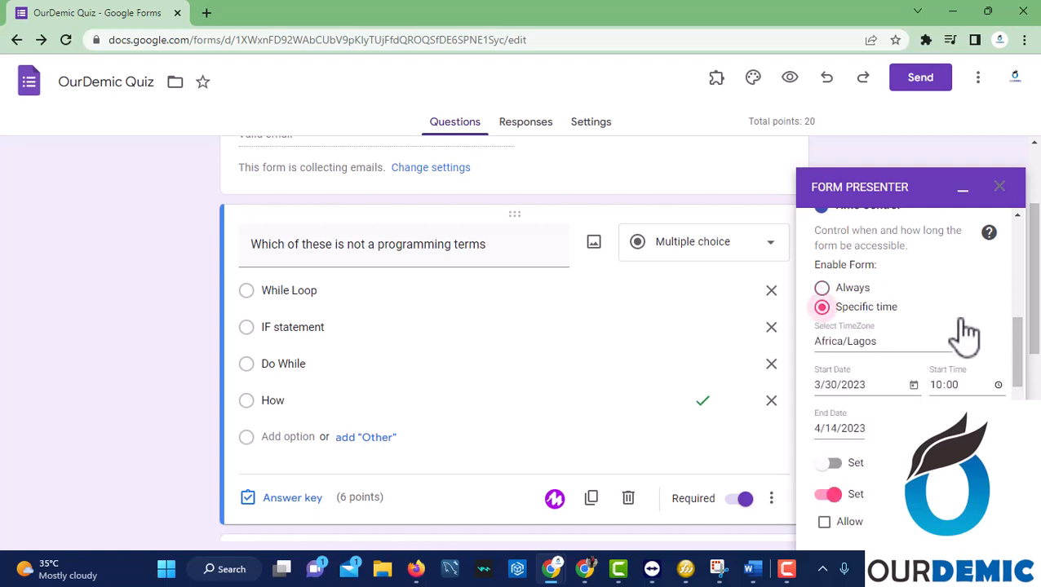
left_click_drag(1016, 351, 1025, 336)
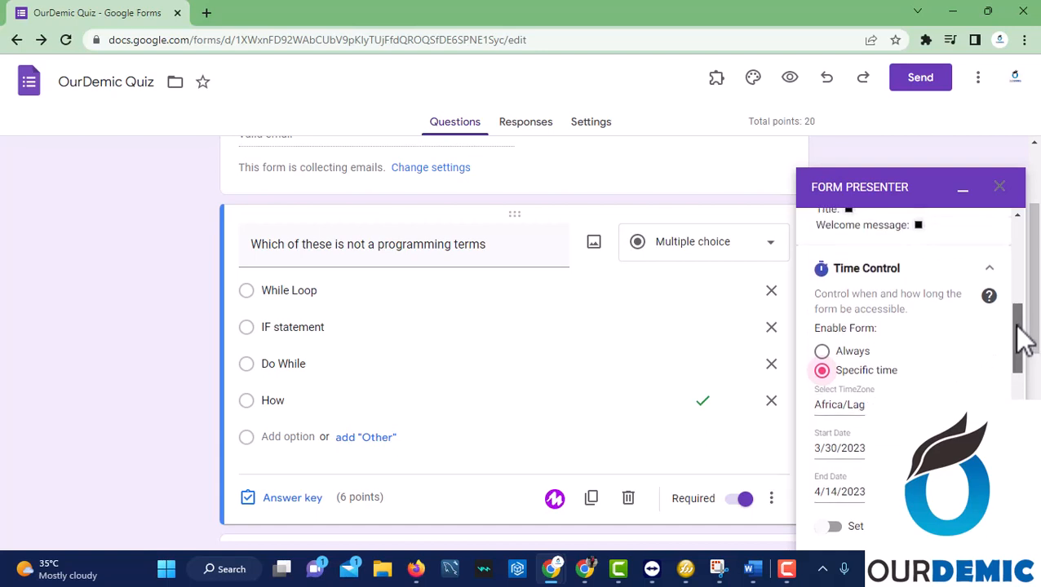
left_click(823, 351)
left_click(822, 371)
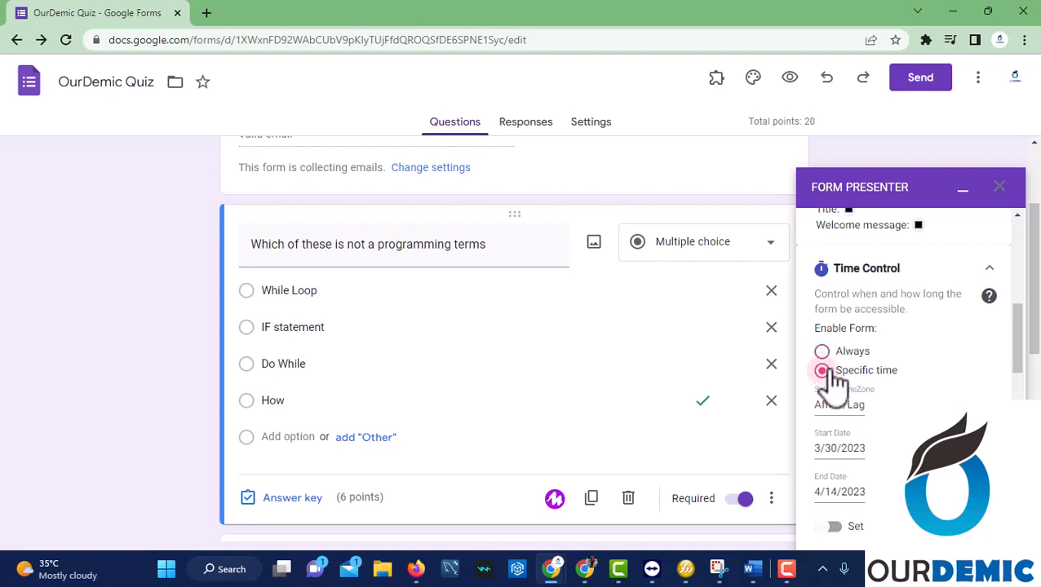
left_click_drag(1023, 354, 1026, 379)
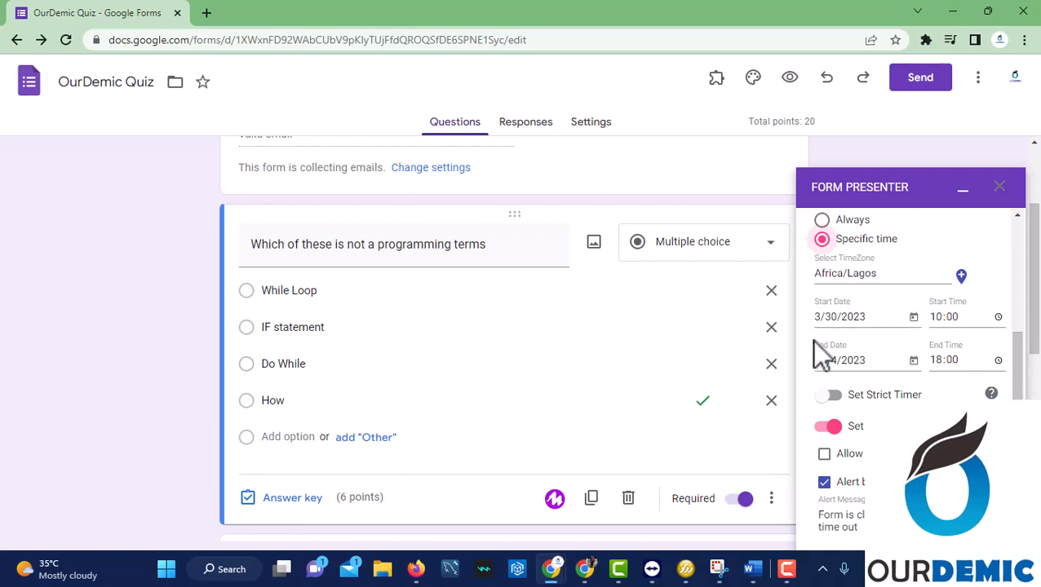
Settle the form's availability on Always instead of a specific-time schedule.
left_click(876, 321)
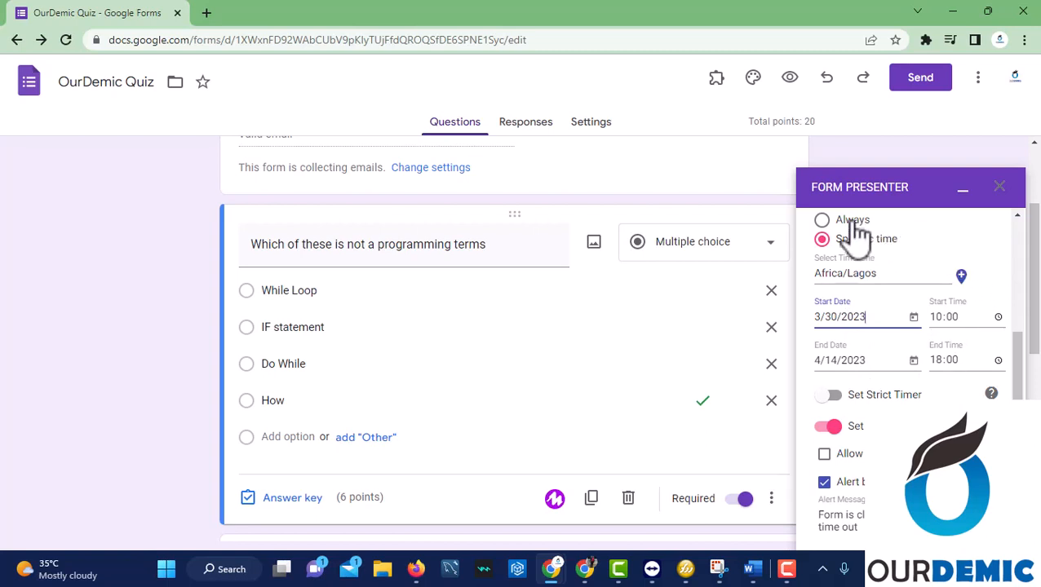
left_click(824, 220)
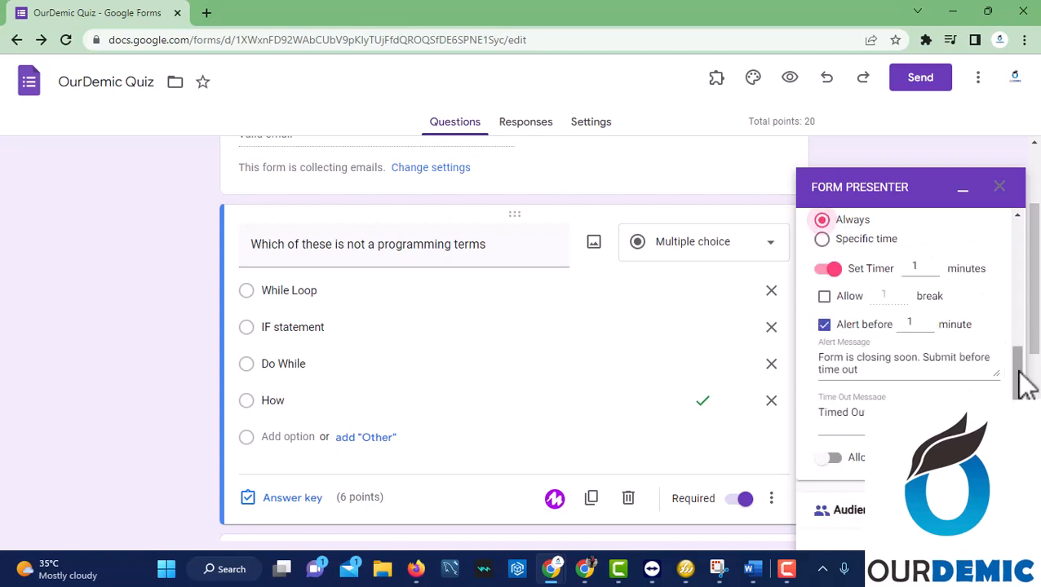
left_click_drag(1022, 371, 1016, 326)
left_click(822, 341)
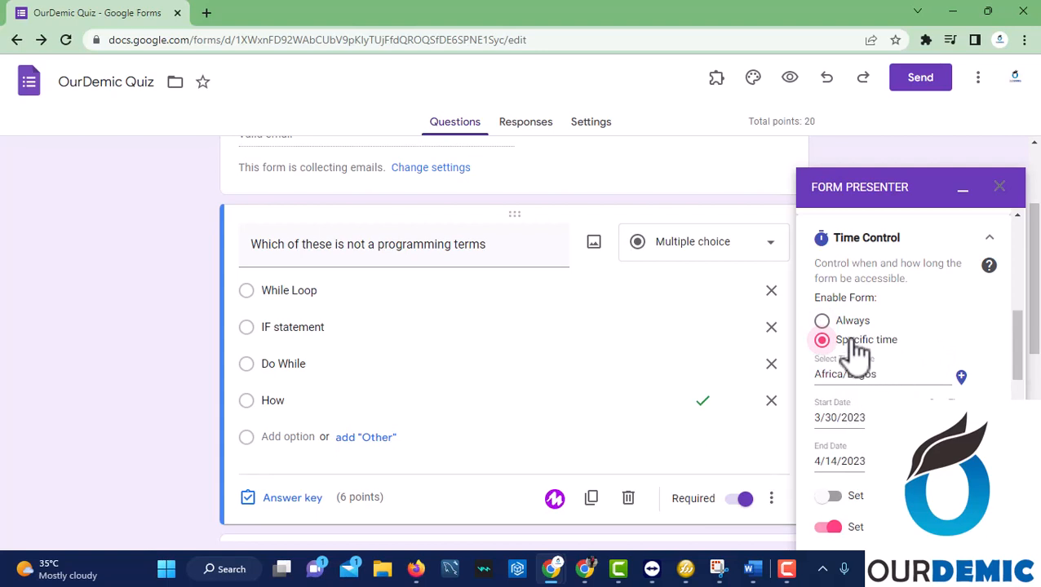
left_click(824, 321)
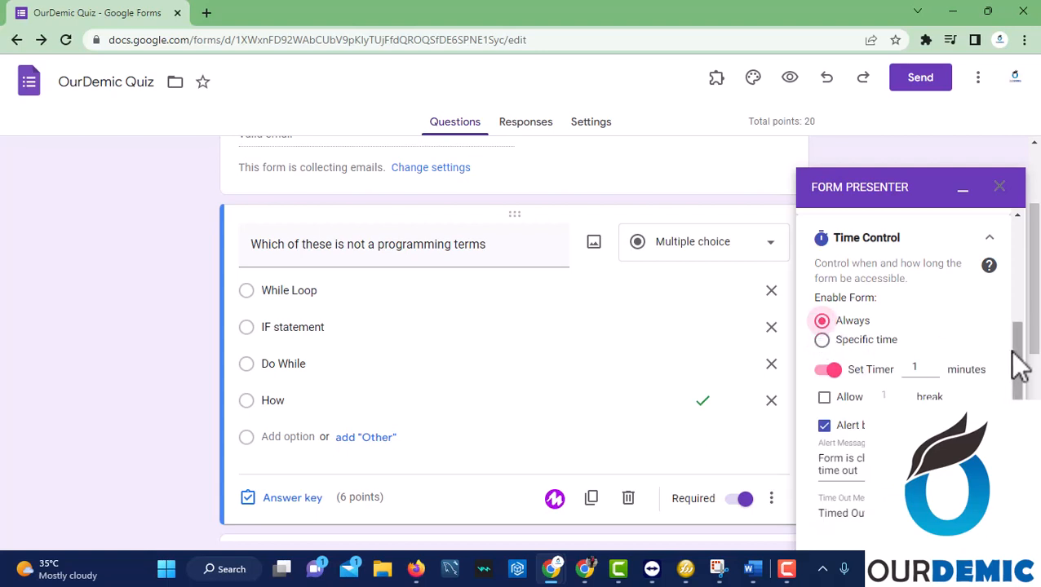
right_click(1019, 386)
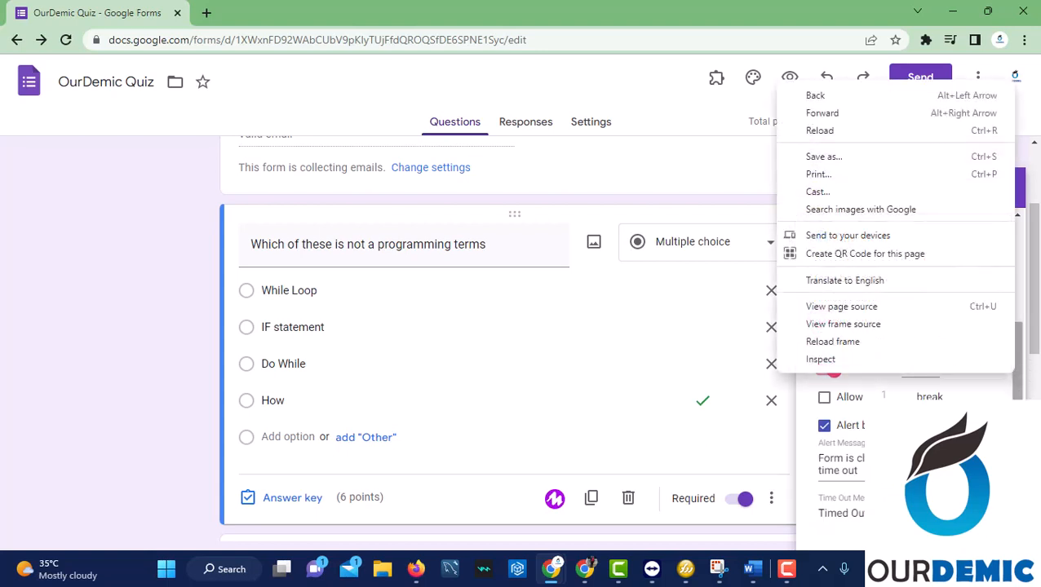
left_click(1017, 403)
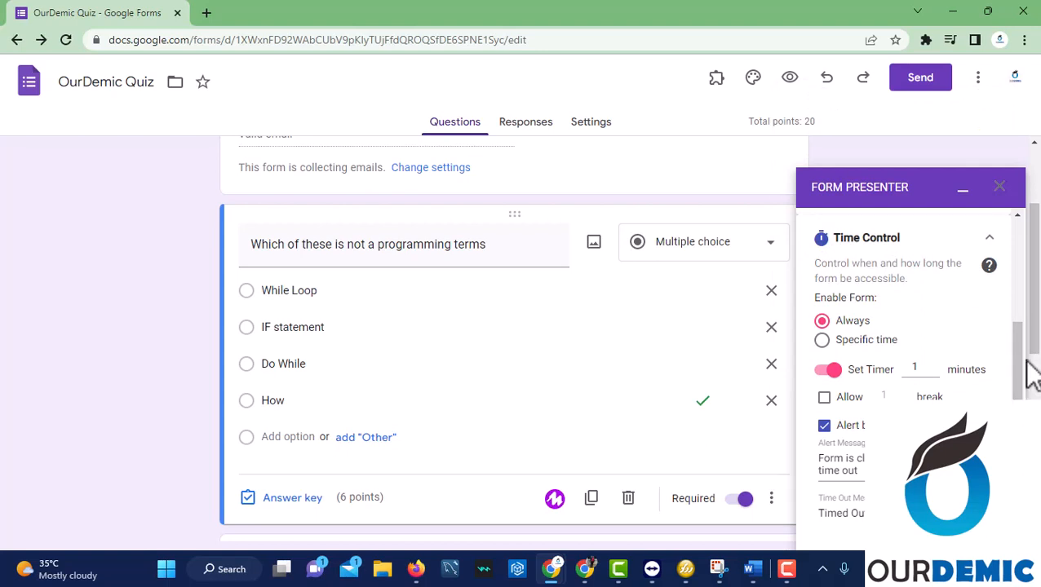
left_click_drag(1021, 372, 1022, 391)
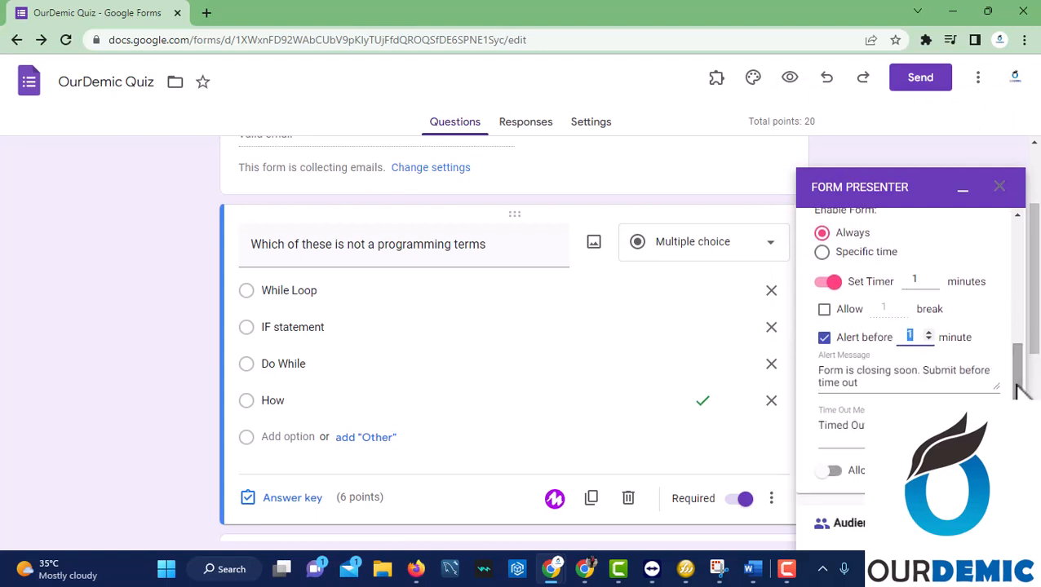
left_click(876, 385)
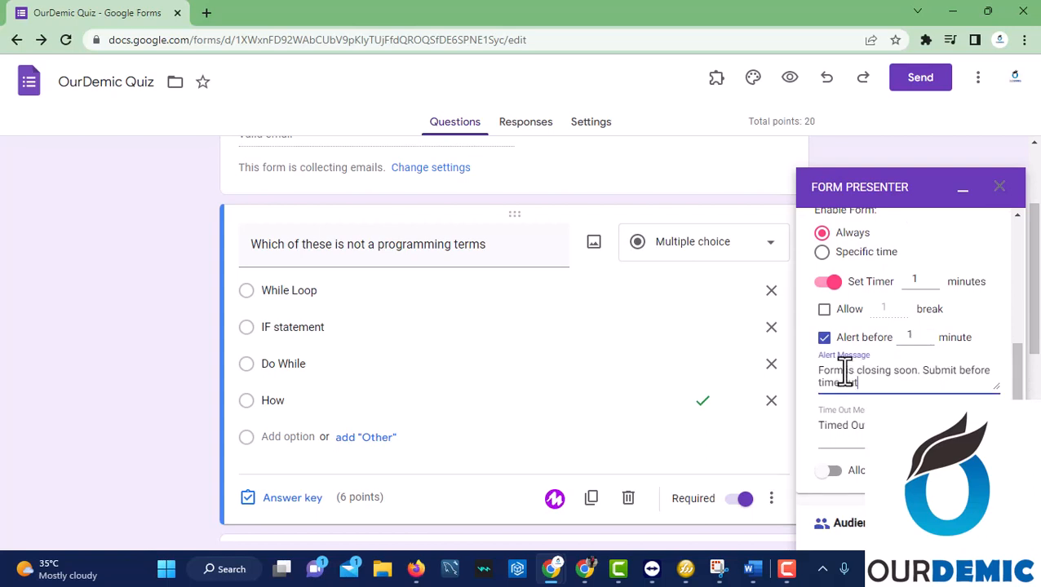
left_click_drag(843, 372, 808, 379)
type("Quiz")
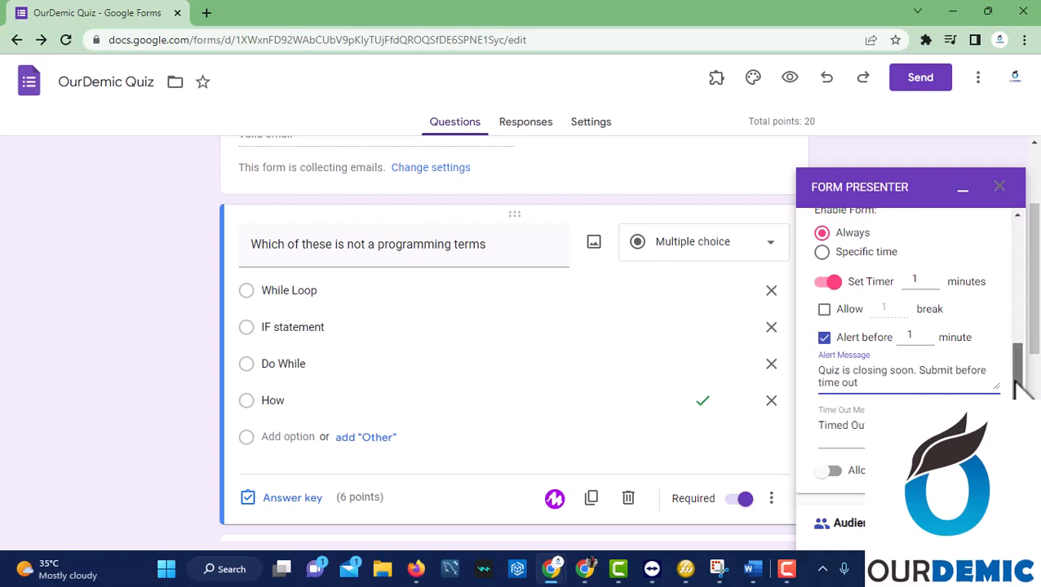
scroll(1011, 367, "down", 2)
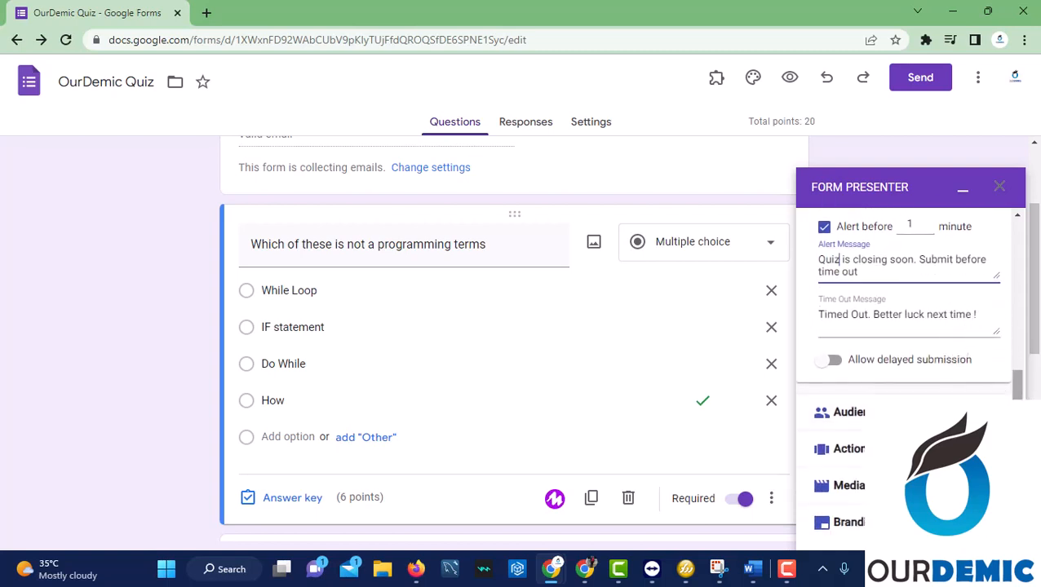
scroll(1001, 379, "down", 2)
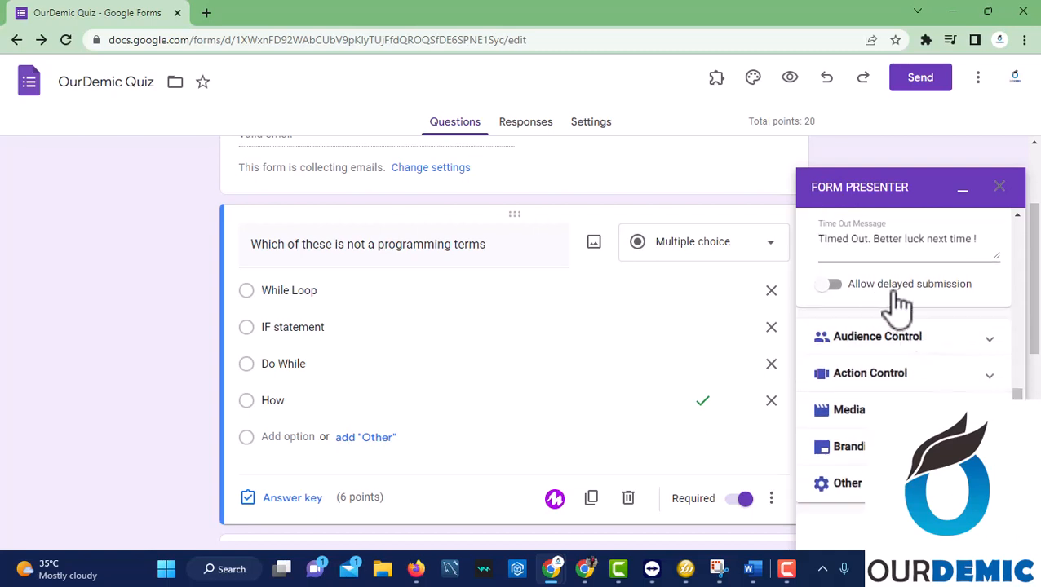
scroll(903, 367, "down", 3)
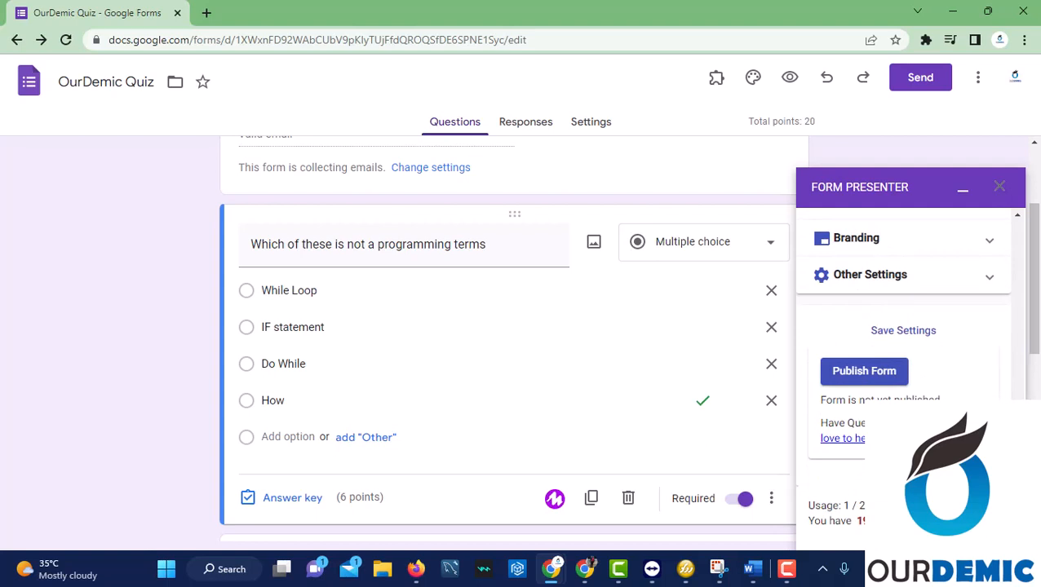
Publish the quiz via Form Presenter and copy the invite message containing the quiz link.
scroll(903, 343, "down", 1)
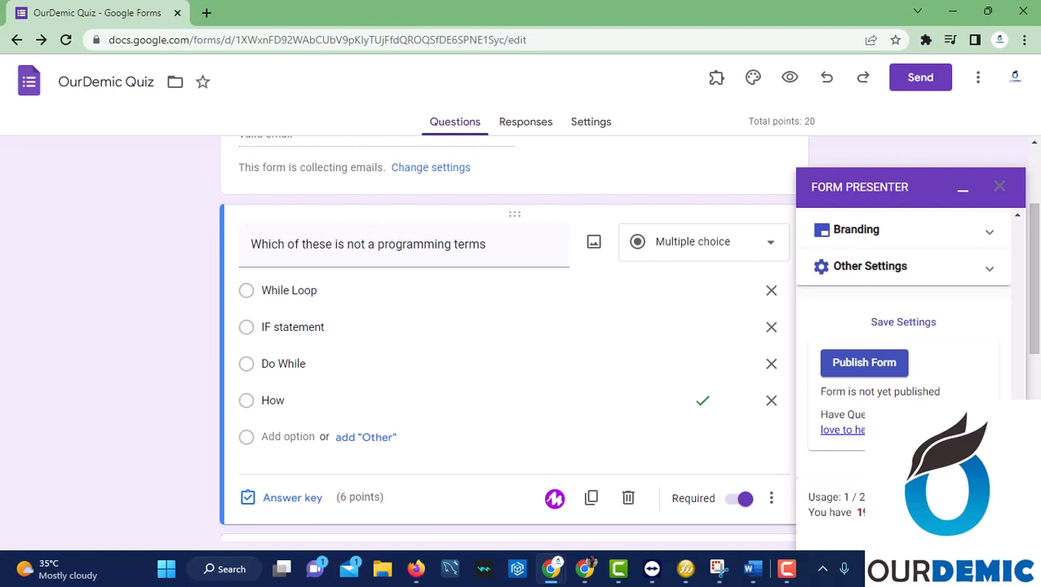
left_click(861, 367)
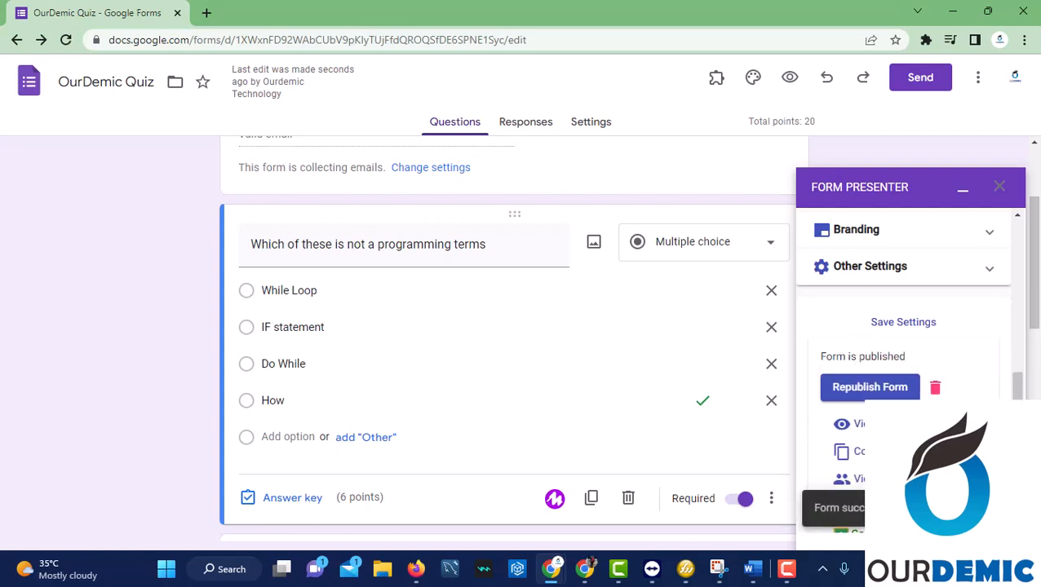
left_click_drag(1016, 385, 1008, 449)
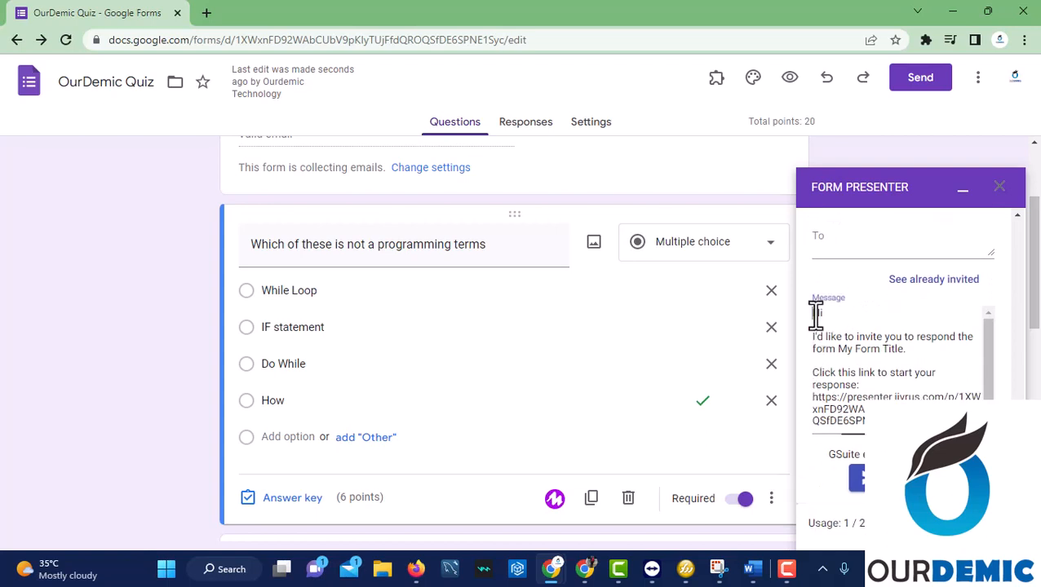
left_click_drag(816, 313, 844, 431)
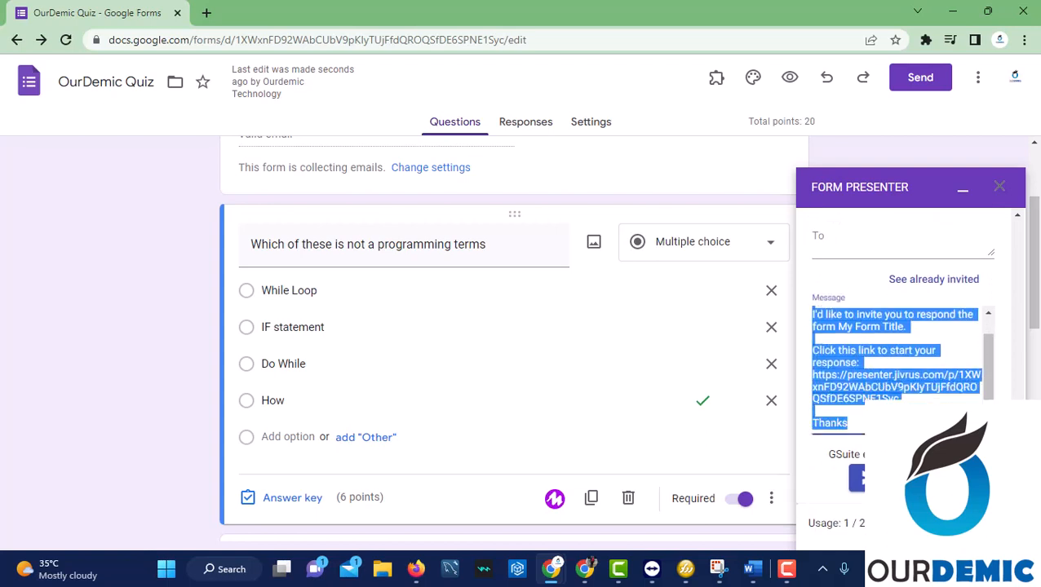
right_click(846, 390)
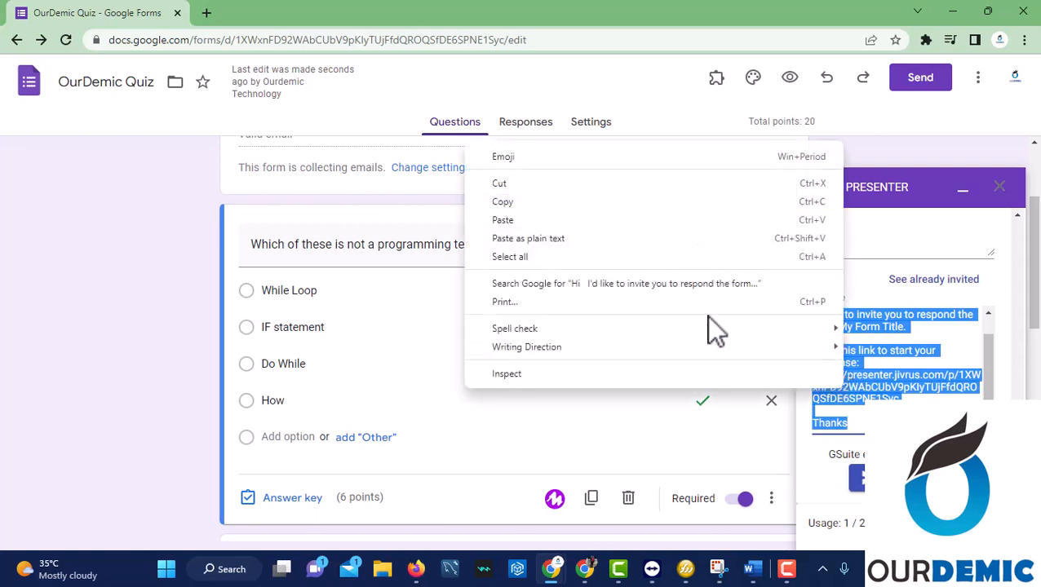
left_click(515, 202)
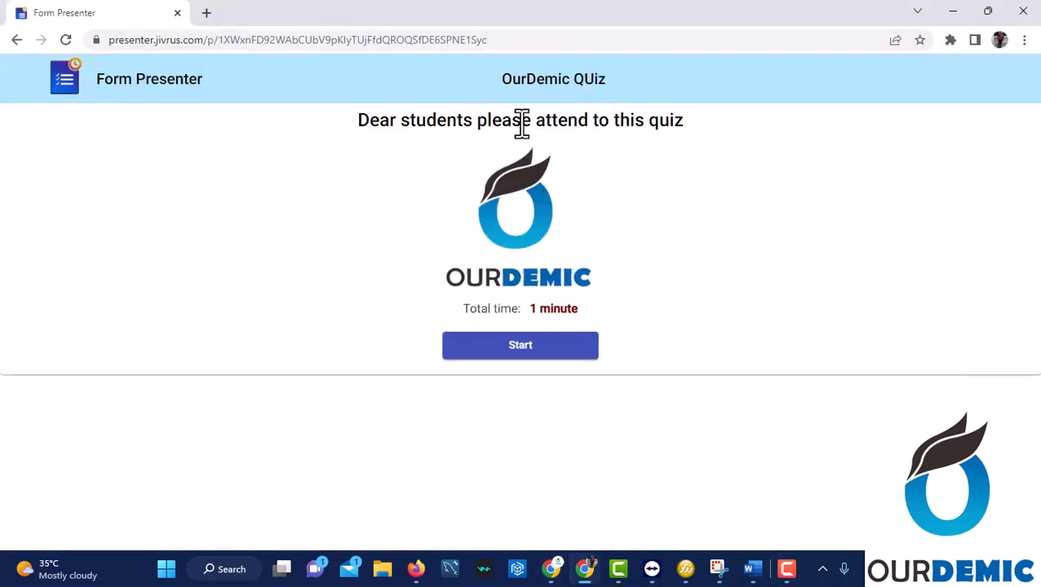
Start the 1-minute quiz, answer How, Structured Query Language and 'It is use to display output', then submit.
left_click(527, 348)
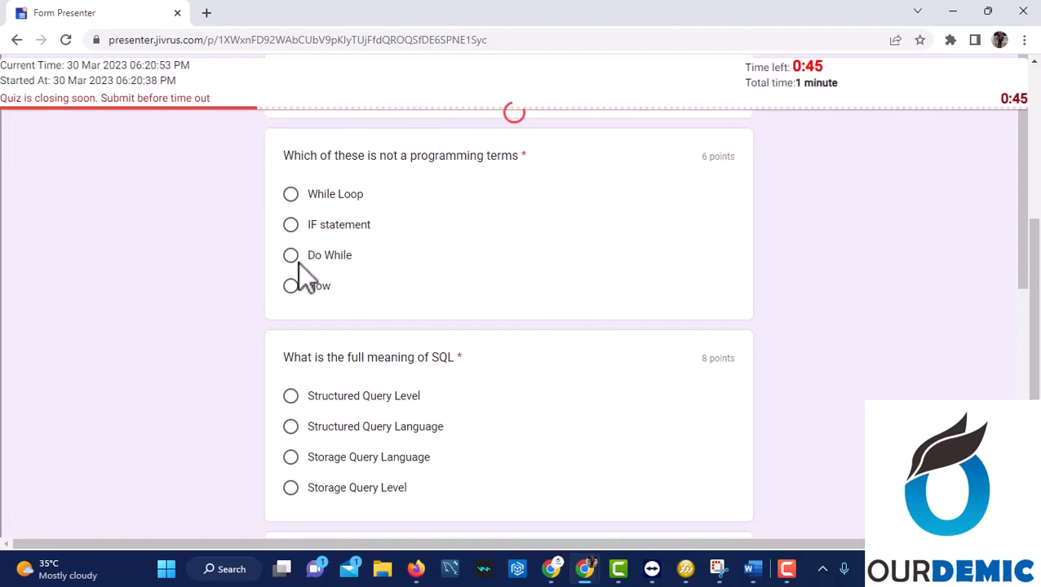
left_click(290, 287)
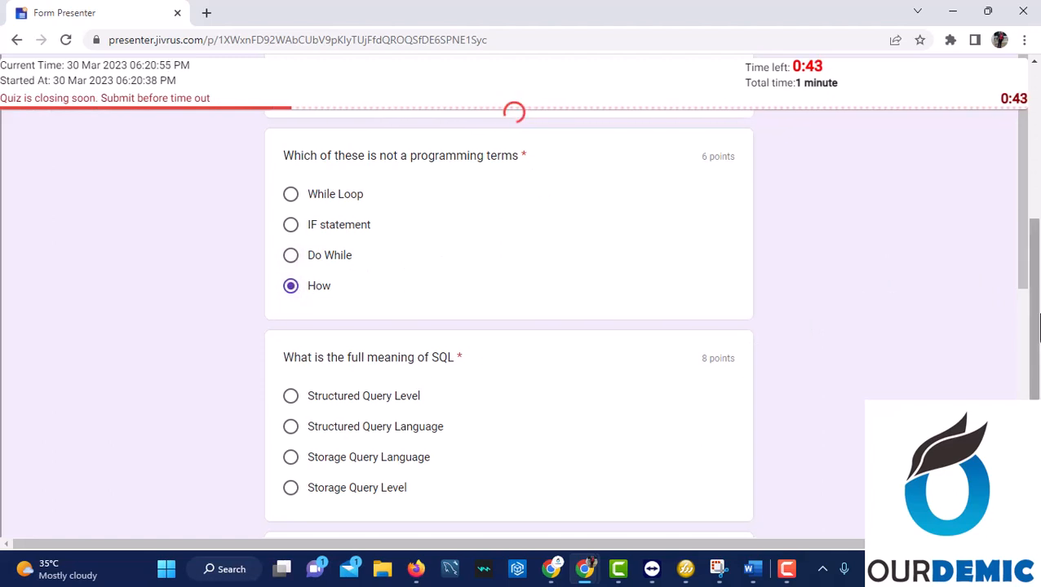
left_click_drag(1020, 272, 1017, 344)
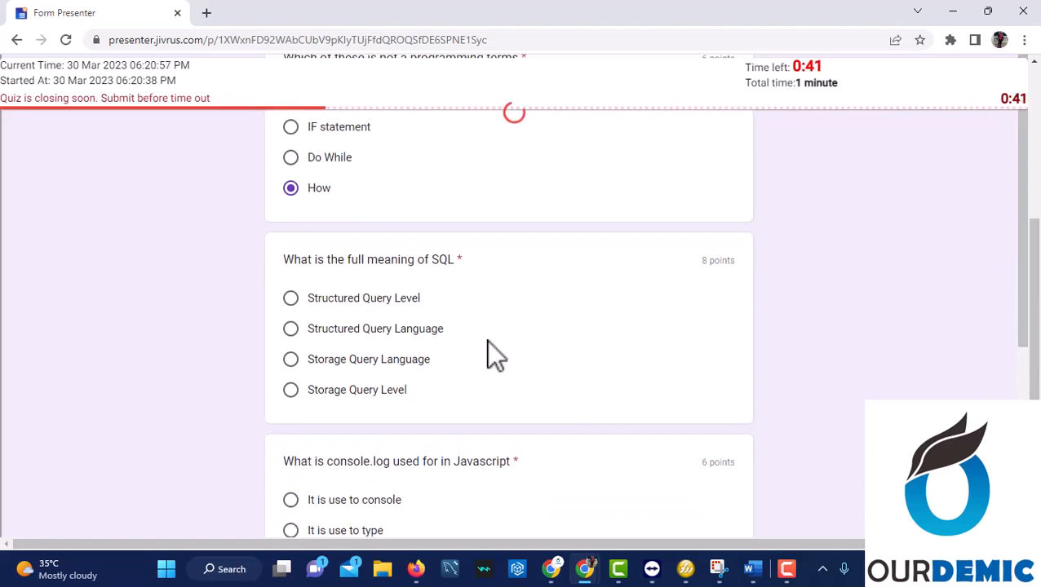
left_click(329, 329)
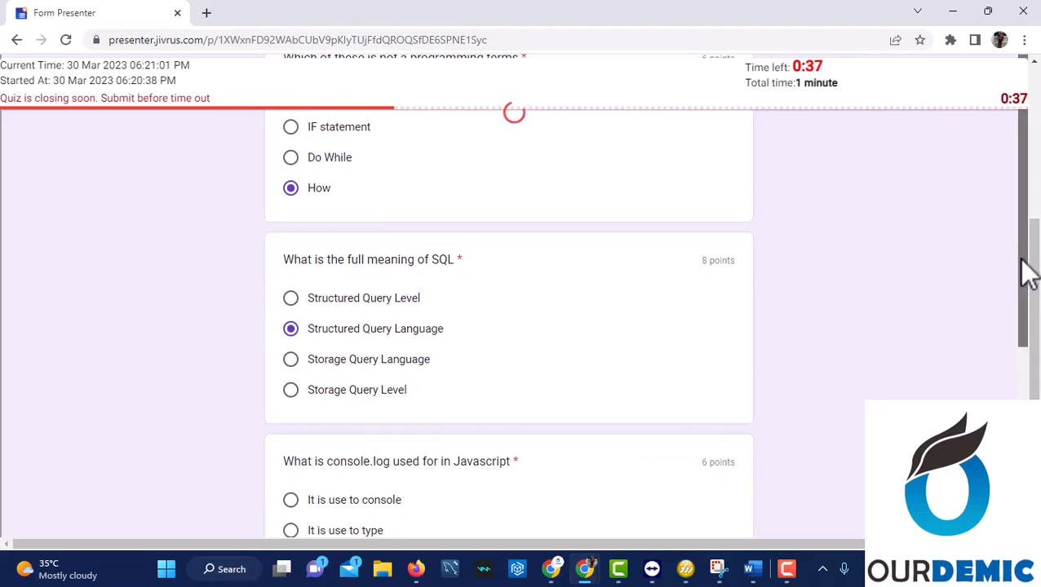
left_click_drag(1022, 272, 1022, 355)
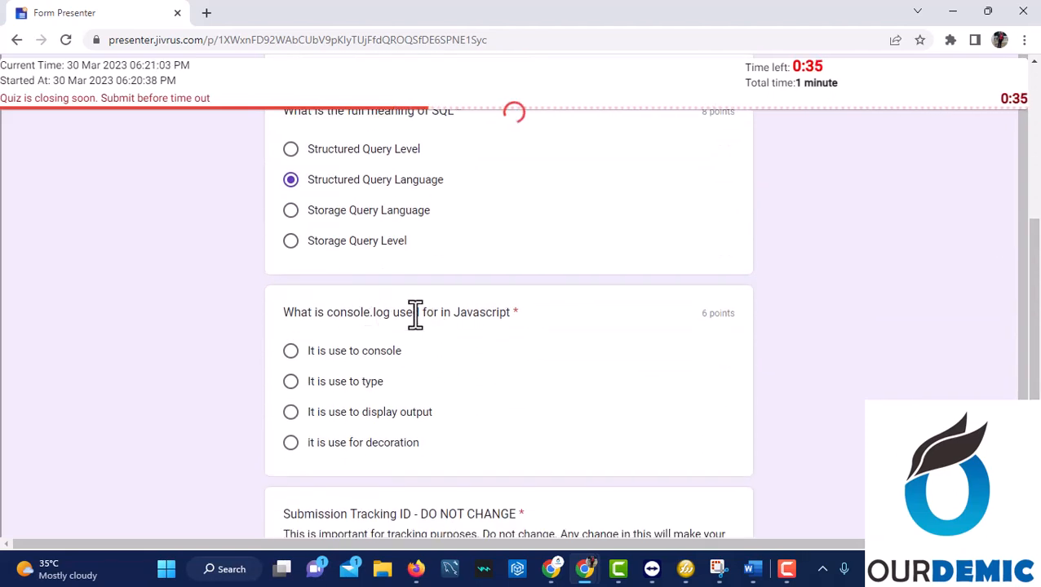
left_click(292, 412)
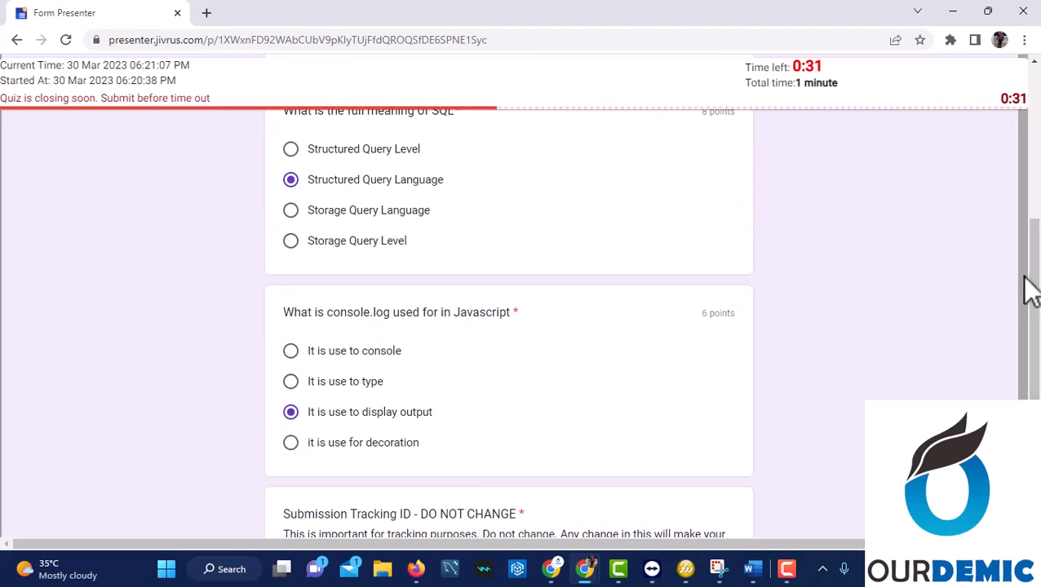
left_click_drag(1023, 277, 1026, 428)
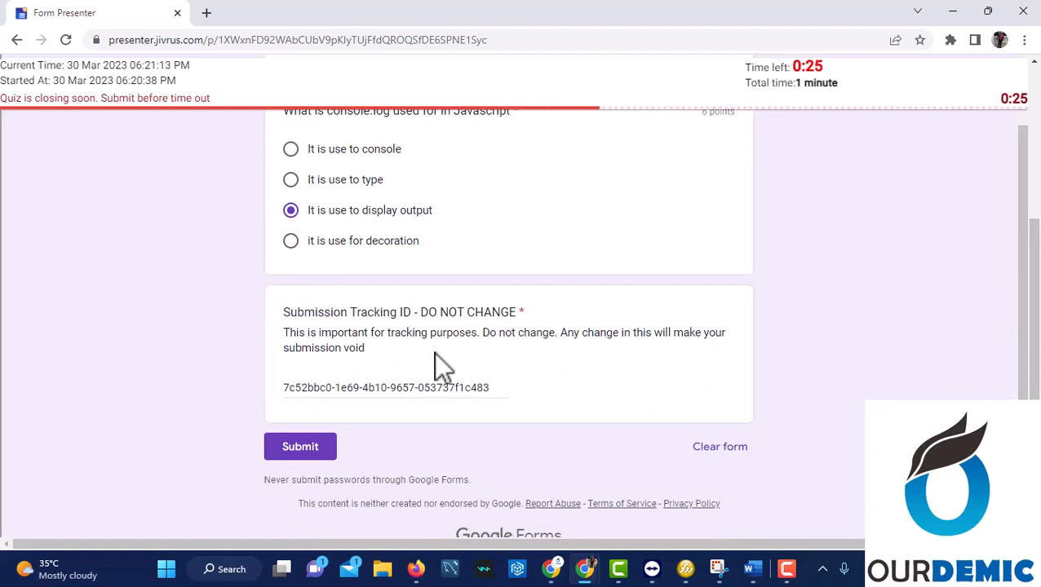
left_click(319, 448)
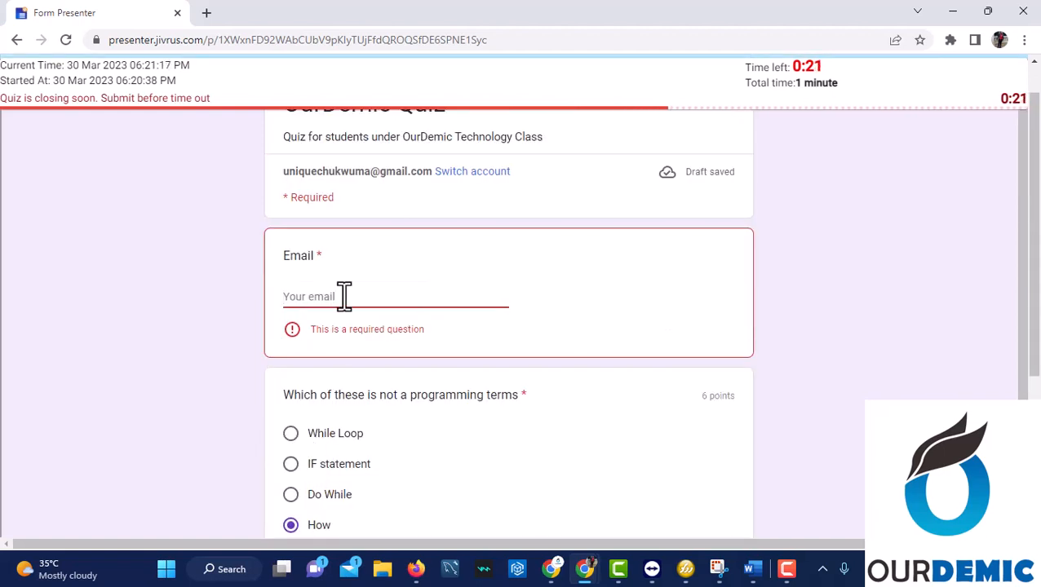
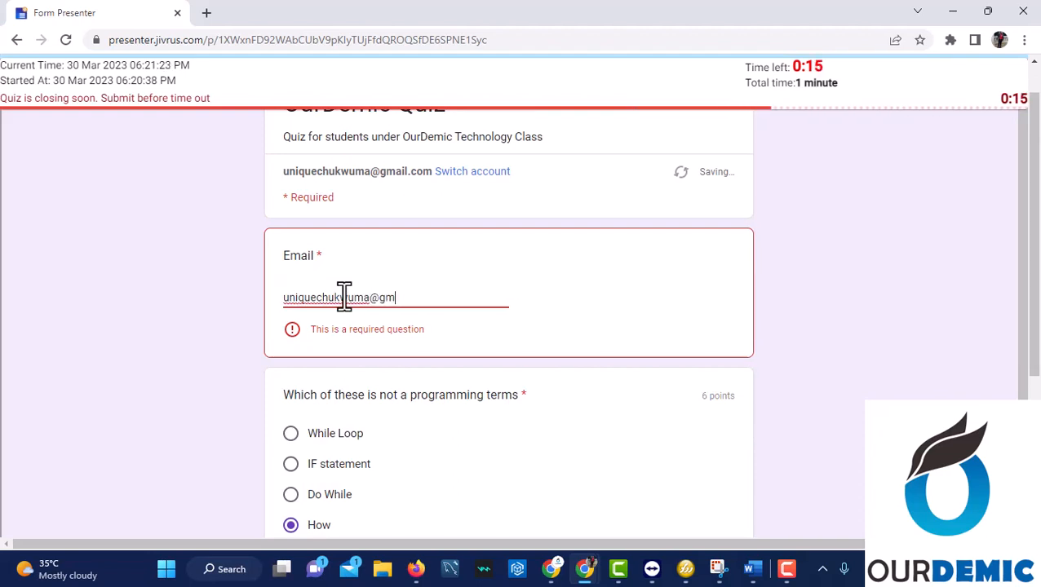
Enter the respondent's e-mail address in the required Email field and submit the quiz before time runs out.
left_click(776, 288)
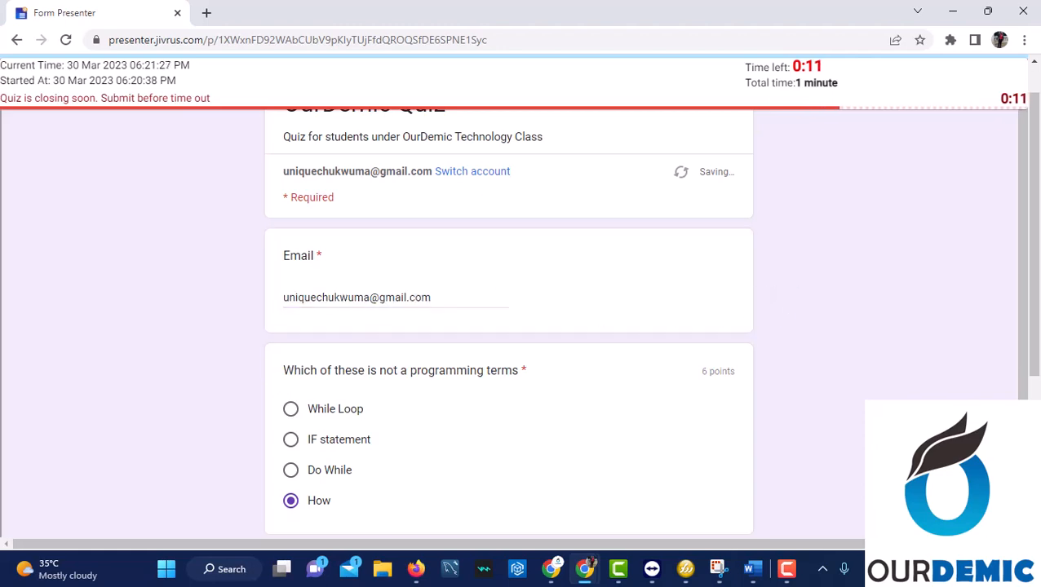
scroll(776, 288, "down", 3)
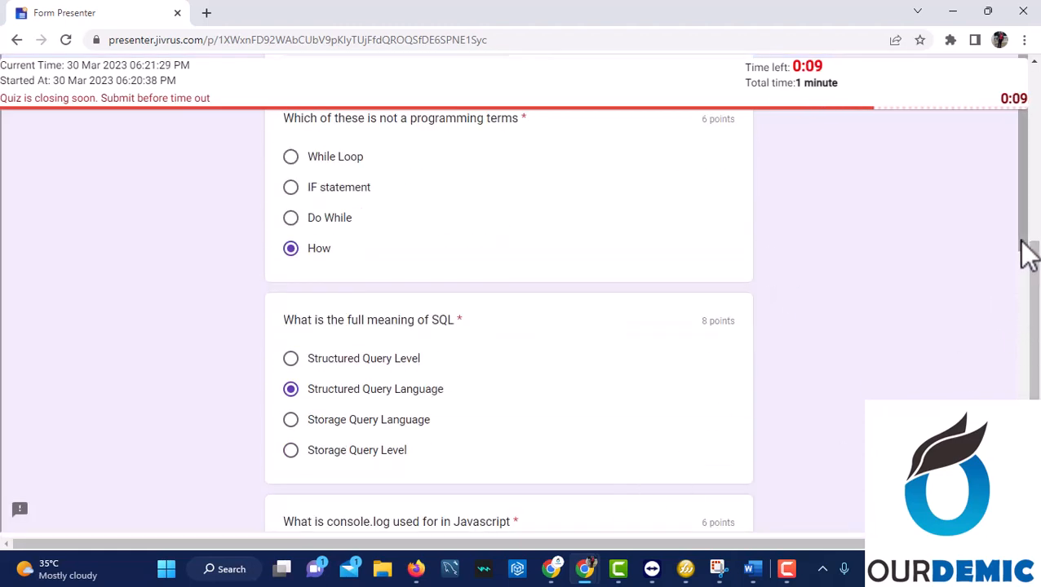
scroll(1032, 343, "down", 5)
left_click_drag(1022, 408, 1022, 424)
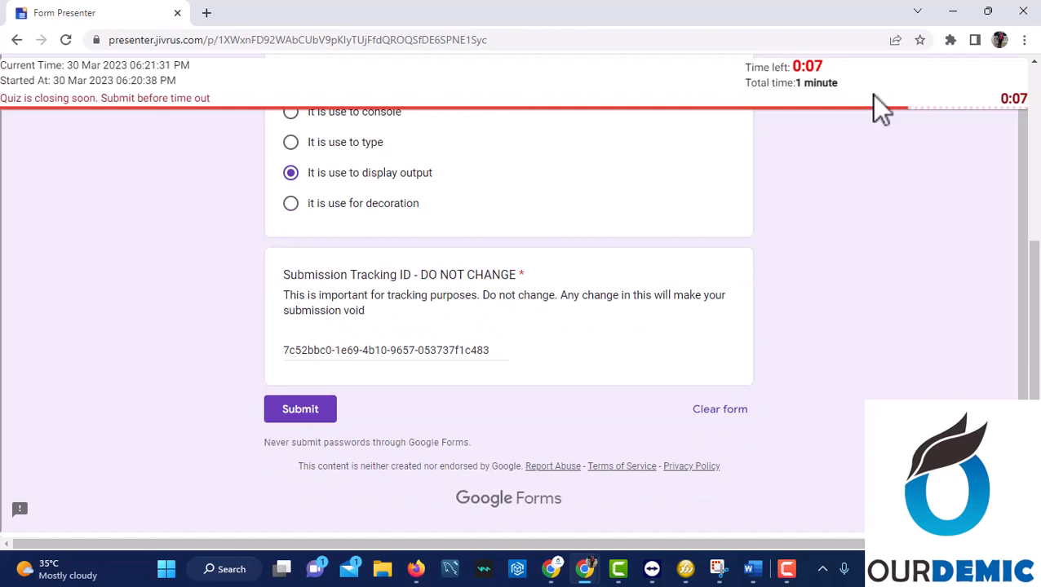
left_click(310, 411)
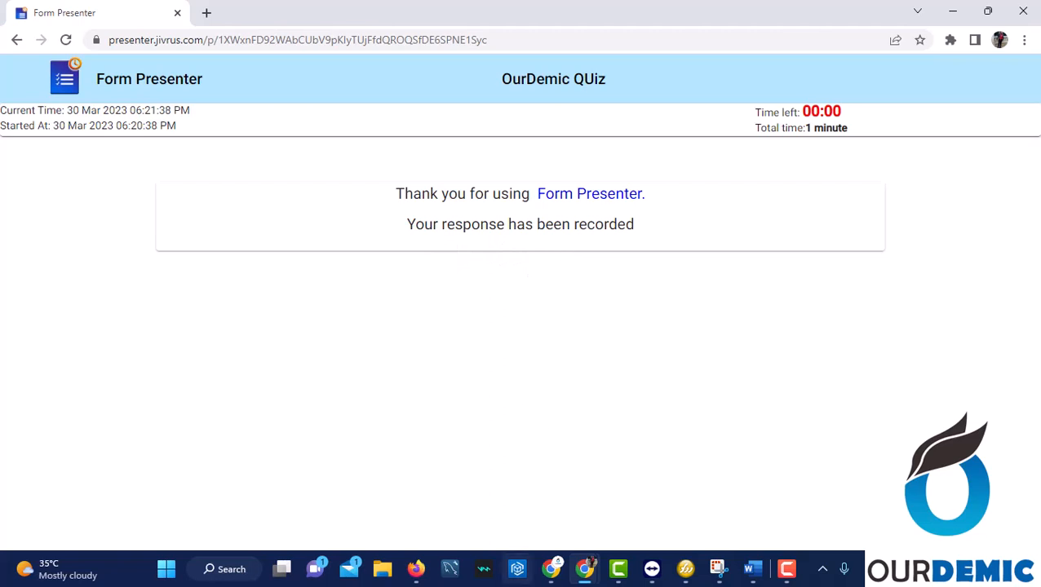
Switch to the OurDemic Quiz form editor and open its Responses summary.
left_click(559, 571)
left_click(616, 483)
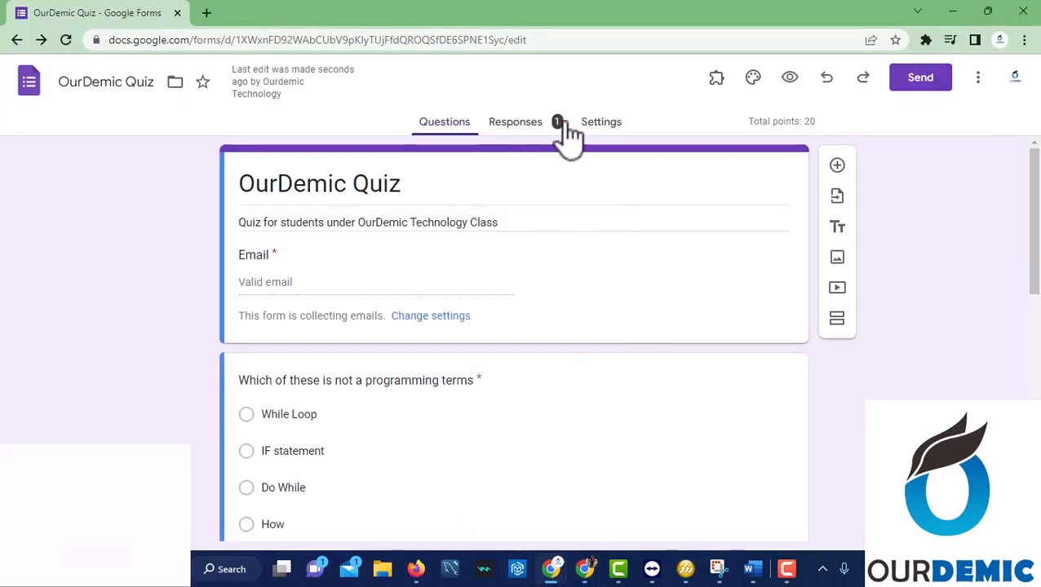
left_click(522, 124)
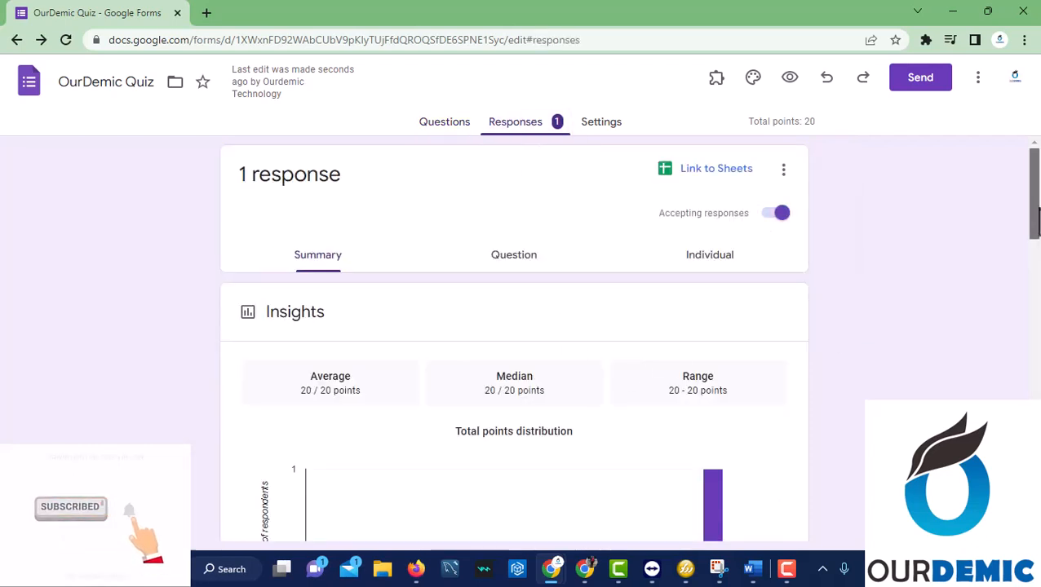
Scroll through the summary charts and the 20/20 score, then return to the Questions page.
left_click_drag(1032, 217, 1033, 269)
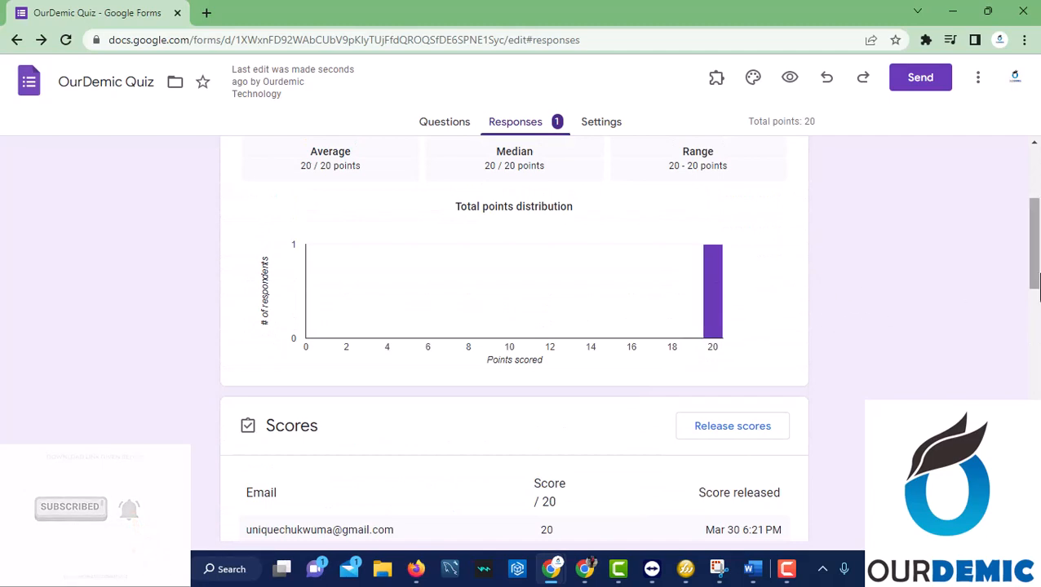
left_click_drag(1034, 286, 1013, 427)
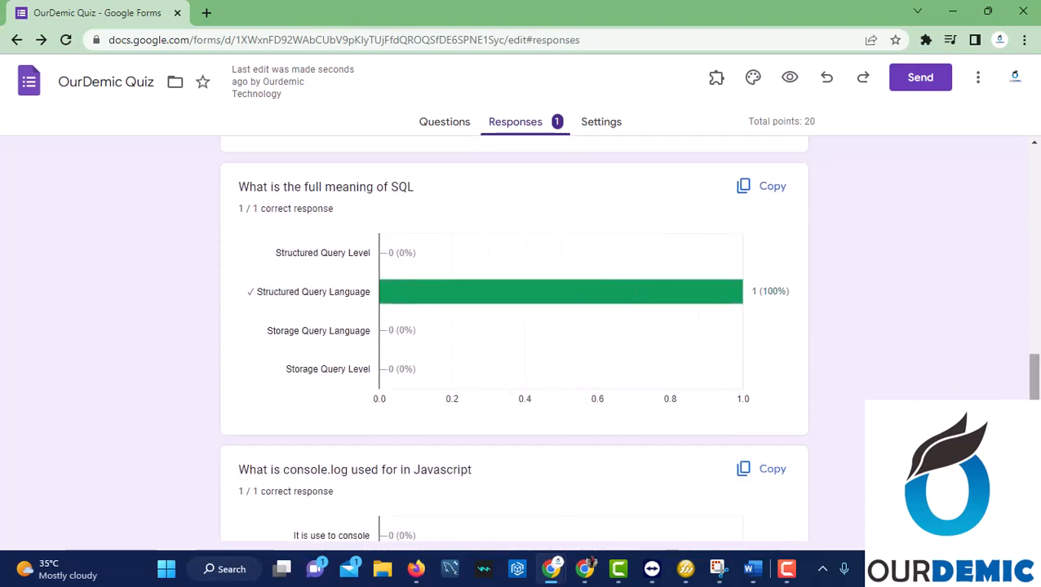
right_click(1025, 291)
left_click_drag(1032, 377, 1034, 473)
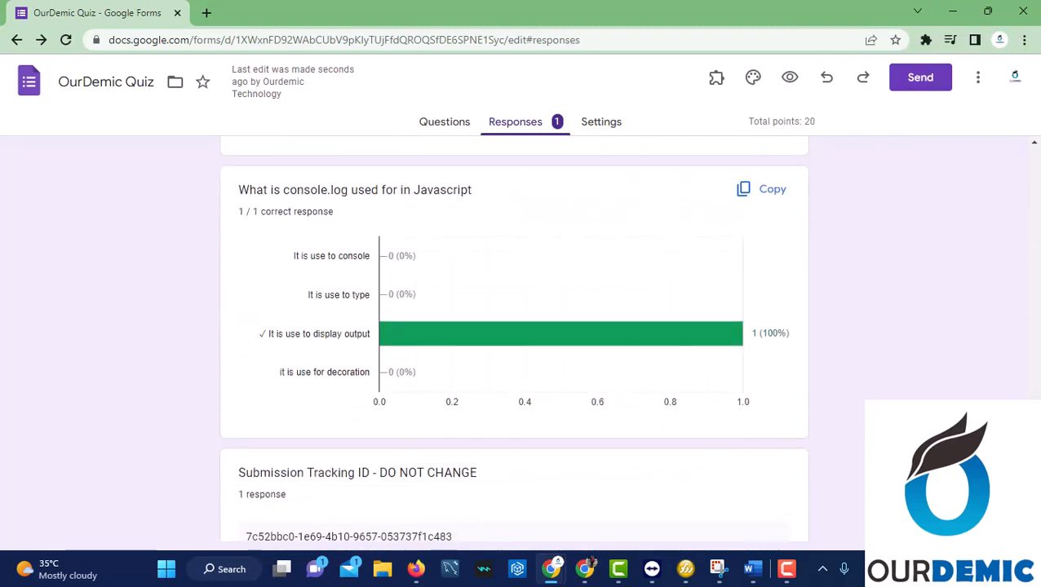
scroll(690, 458, "down", 2)
left_click(444, 121)
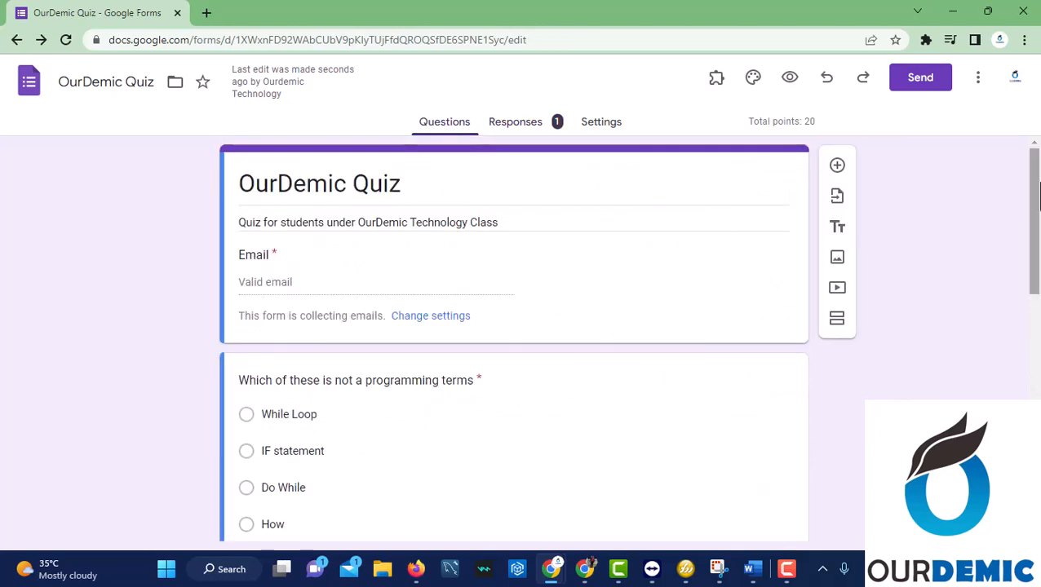